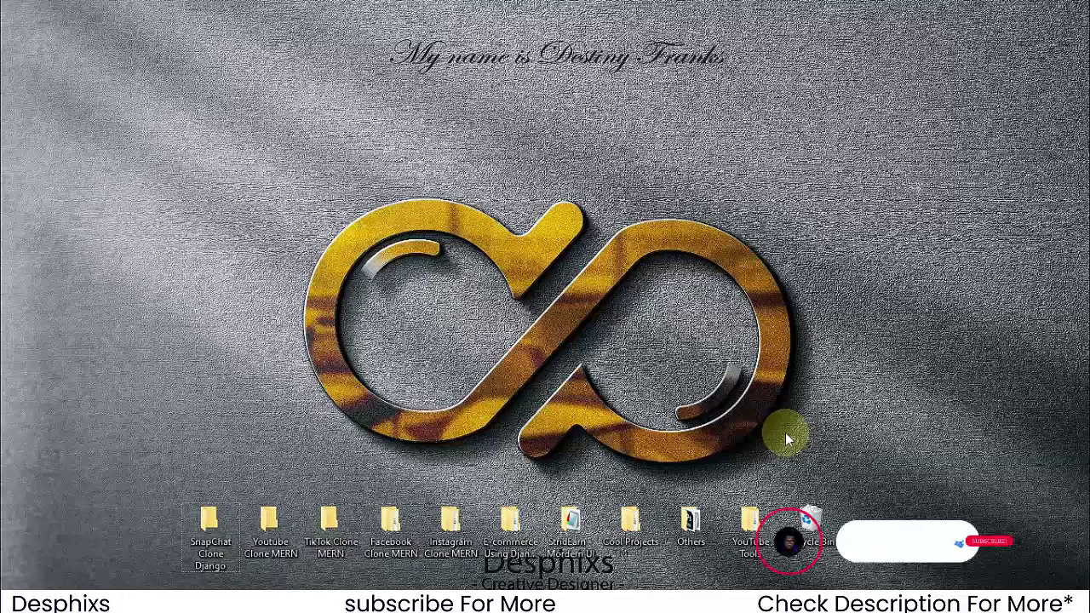
Step: Switch to the VS Code window with the E-commerce Using Django project and its server terminal
{"action": "key", "text": "alt+Tab"}
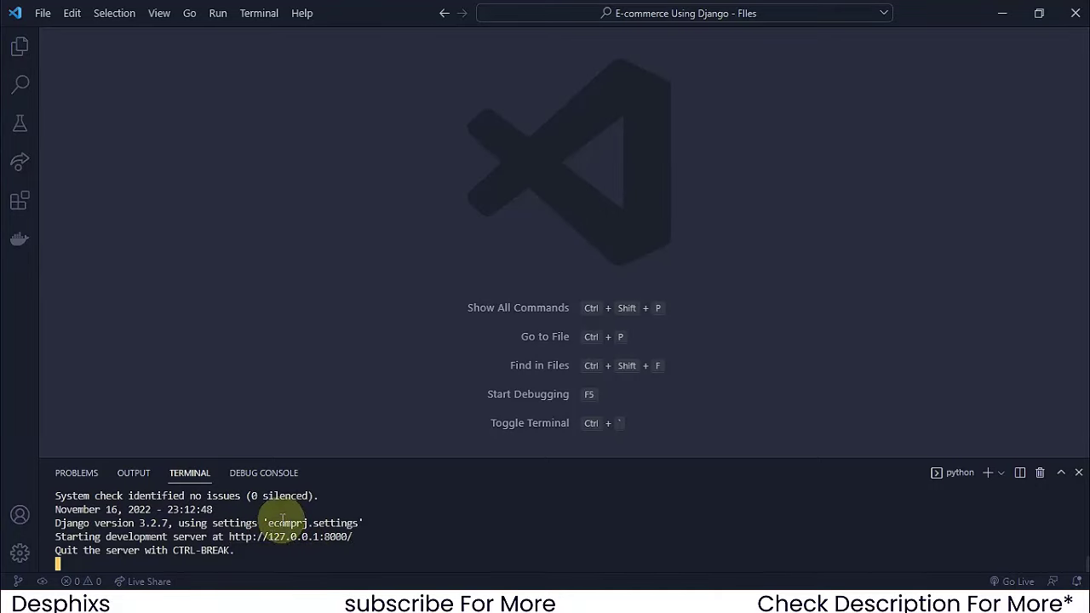
Step: Look through VS Code's layout options menu and close it without choosing anything
{"action": "left_click", "coordinate": [159, 14]}
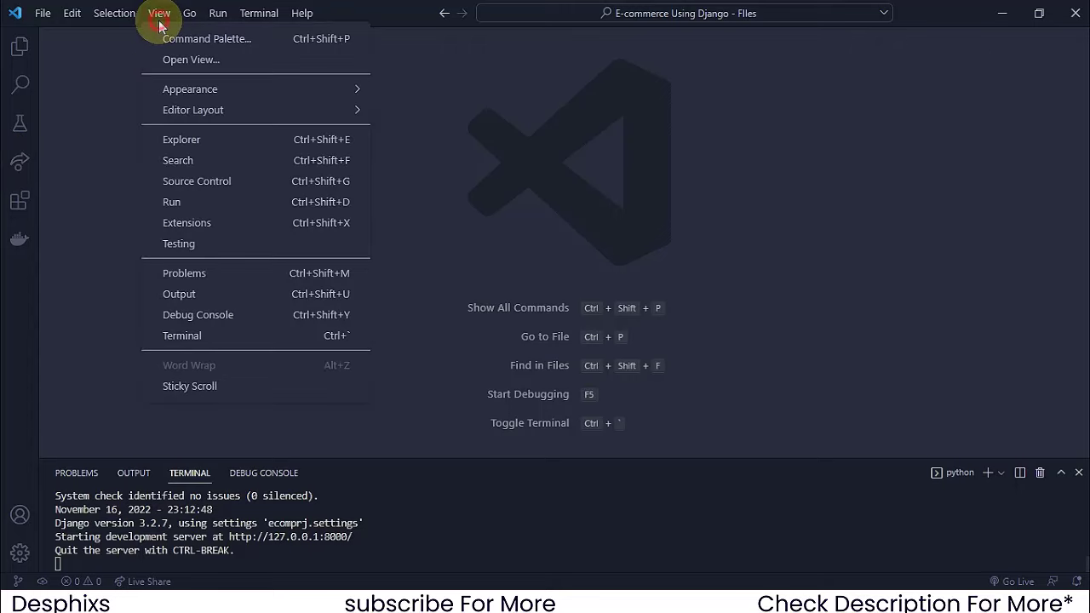
{"action": "mouse_move", "coordinate": [257, 17]}
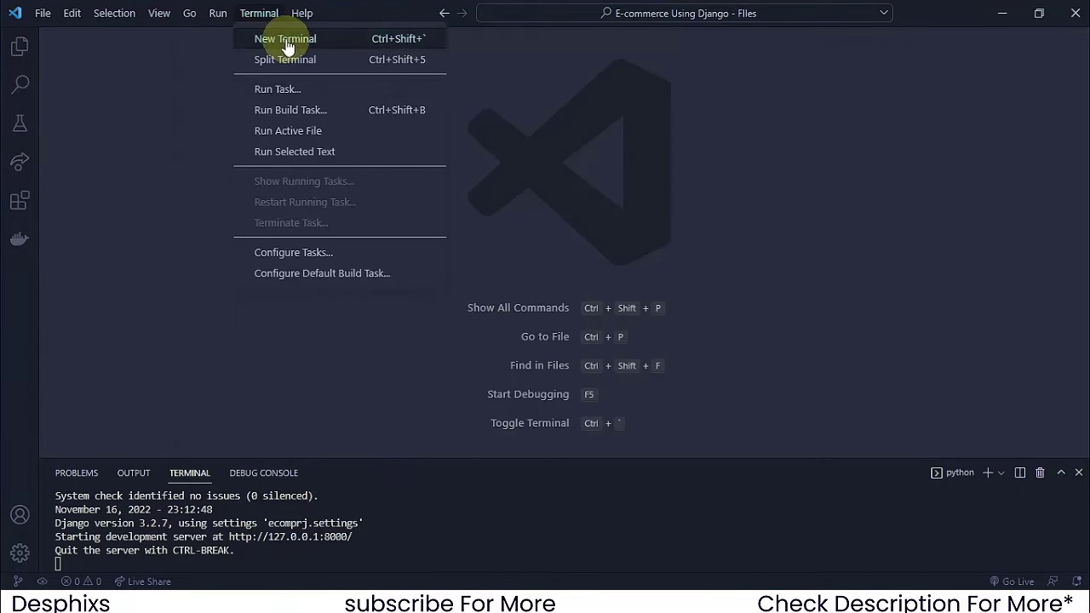
{"action": "left_click", "coordinate": [183, 121]}
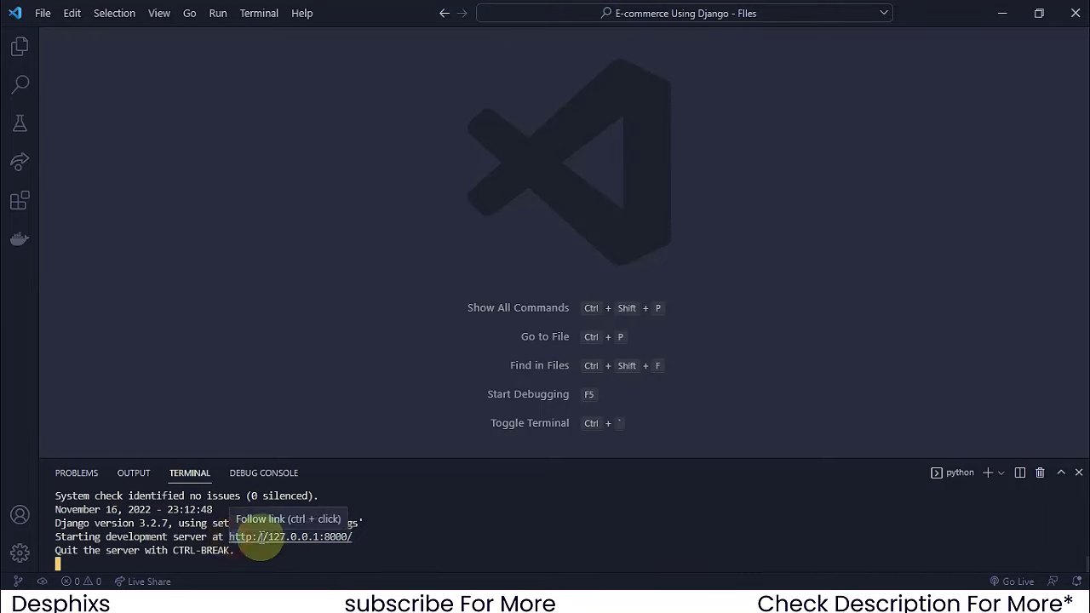
Step: Rerun python manage.py runserver and return to the 127.0.0.1:8000 site in Chrome
{"action": "left_click", "coordinate": [353, 536], "text": "ctrl"}
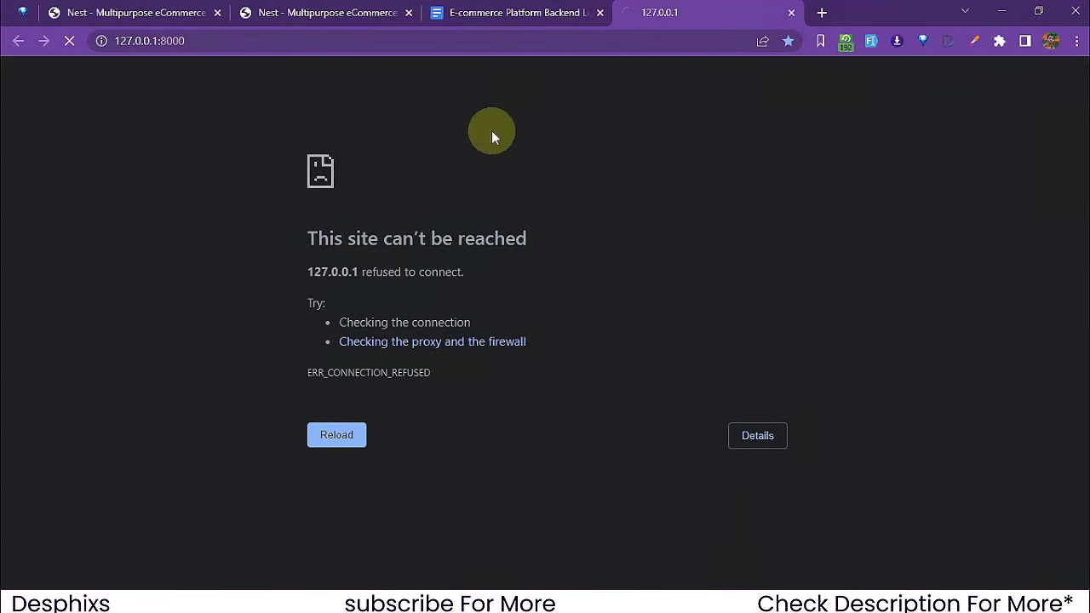
{"action": "key", "text": "alt+Tab"}
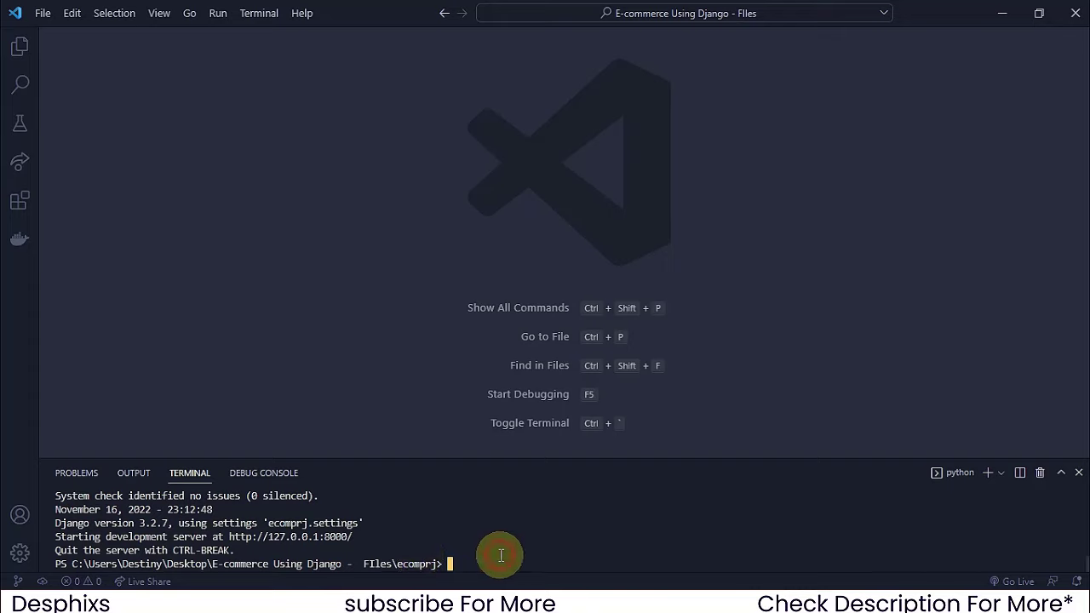
{"action": "key", "text": "Return"}
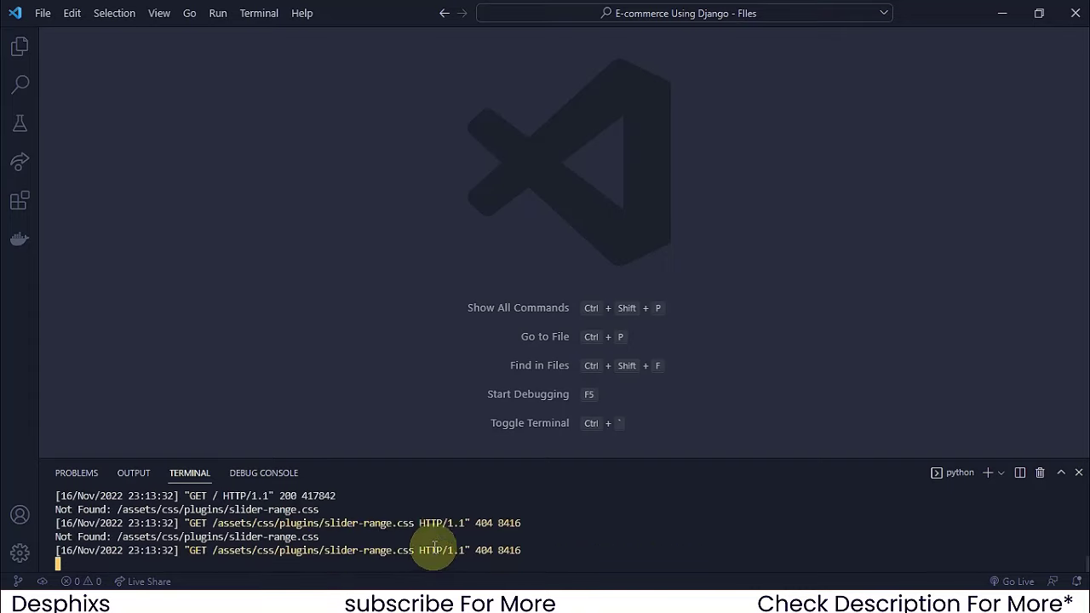
{"action": "key", "text": "alt+Tab"}
Step: Reload the Nest homepage and scroll down to the Popular Products section
{"action": "key", "text": "ctrl+r"}
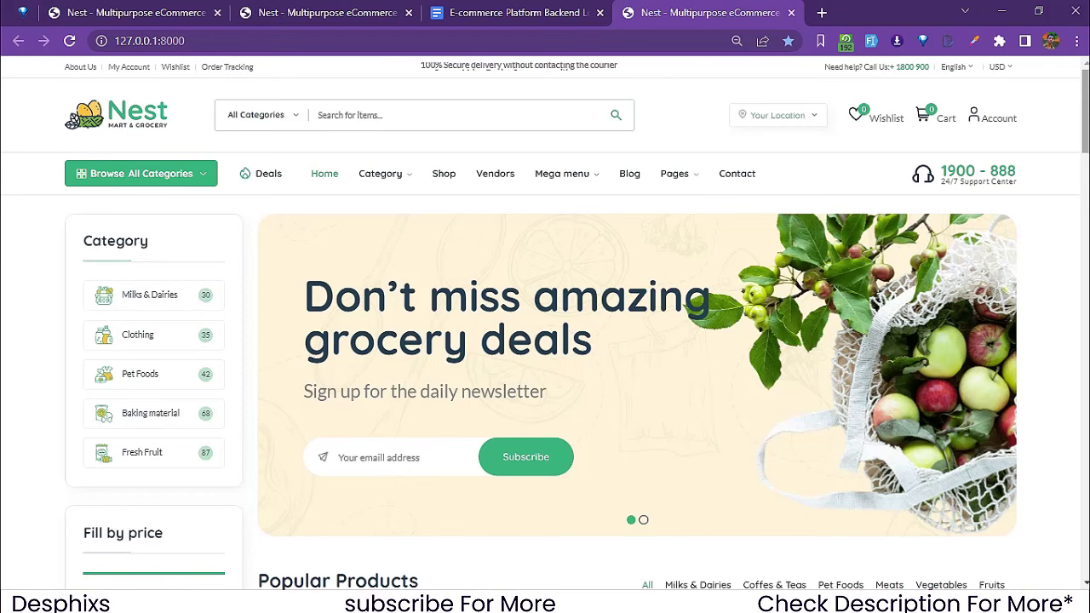
{"action": "scroll", "coordinate": [545, 341], "scroll_direction": "down", "scroll_amount": 4}
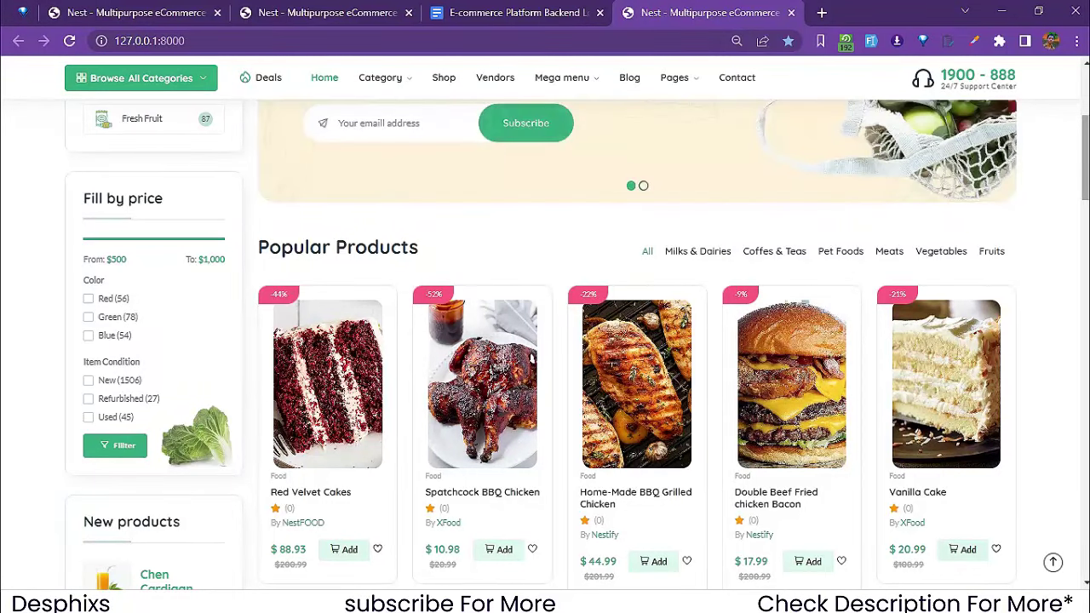
{"action": "left_click_drag", "start_coordinate": [1086, 162], "coordinate": [1086, 184]}
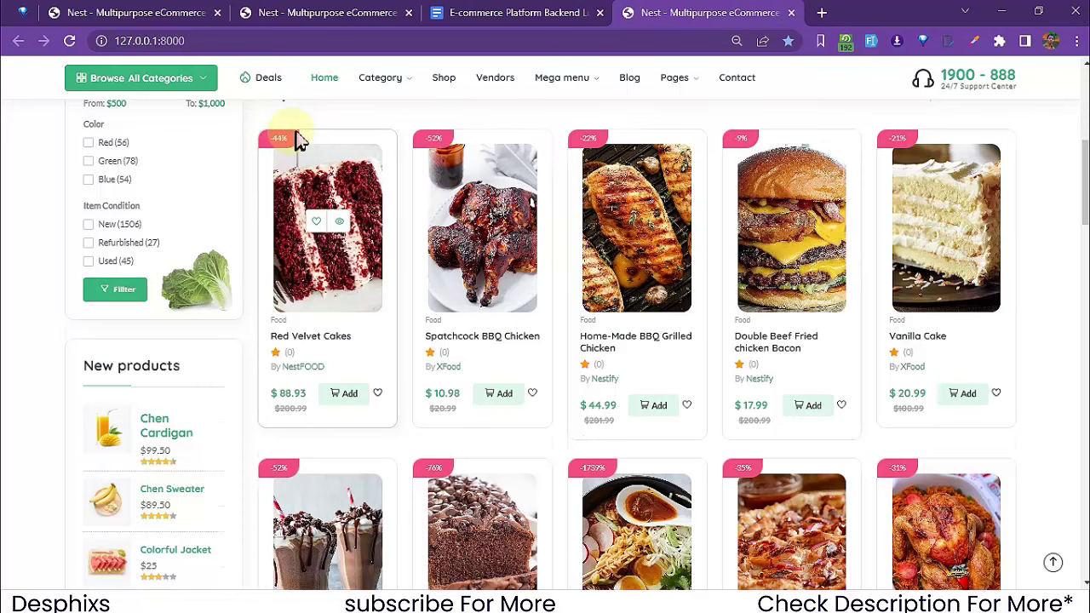
{"action": "scroll", "coordinate": [328, 266], "scroll_direction": "up", "scroll_amount": 1}
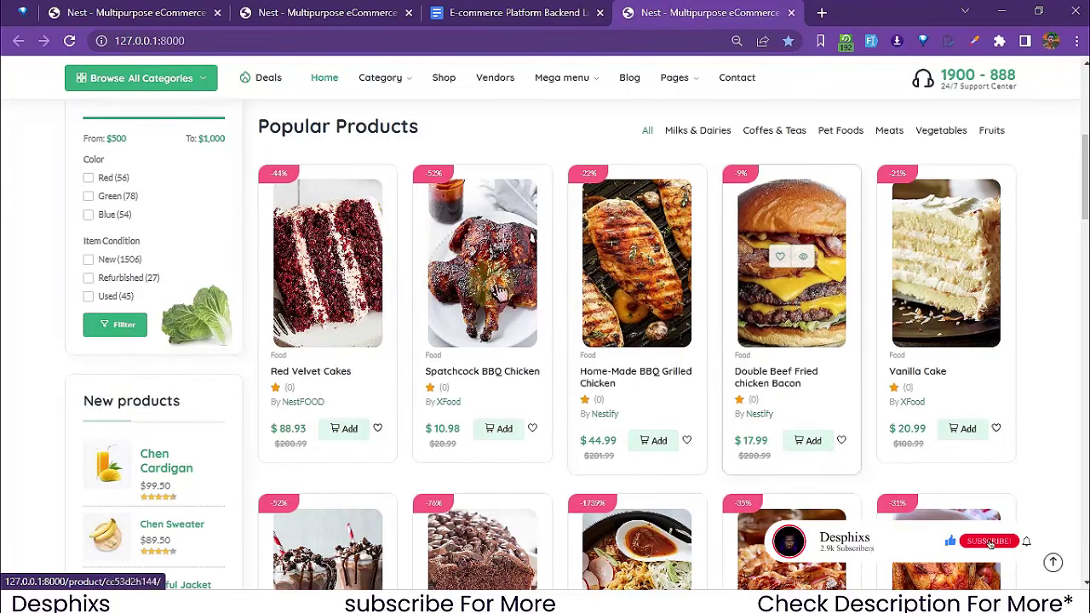
{"action": "mouse_move", "coordinate": [1086, 191]}
{"action": "left_mouse_down"}
{"action": "mouse_move", "coordinate": [1086, 282]}
{"action": "mouse_move", "coordinate": [1086, 213]}
{"action": "left_mouse_up"}
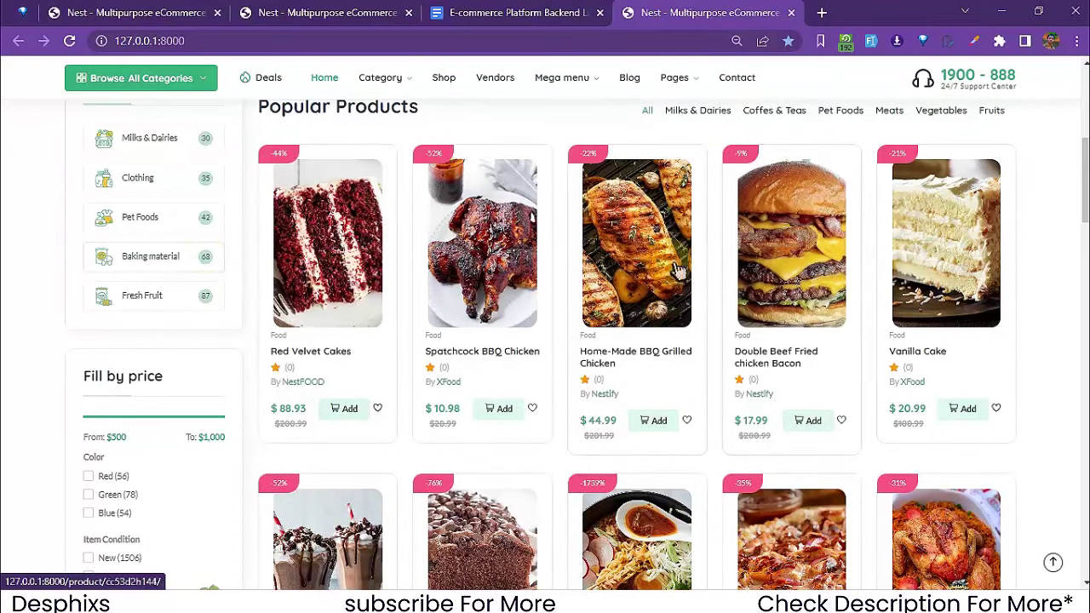
{"action": "left_click_drag", "start_coordinate": [1086, 179], "coordinate": [1086, 222]}
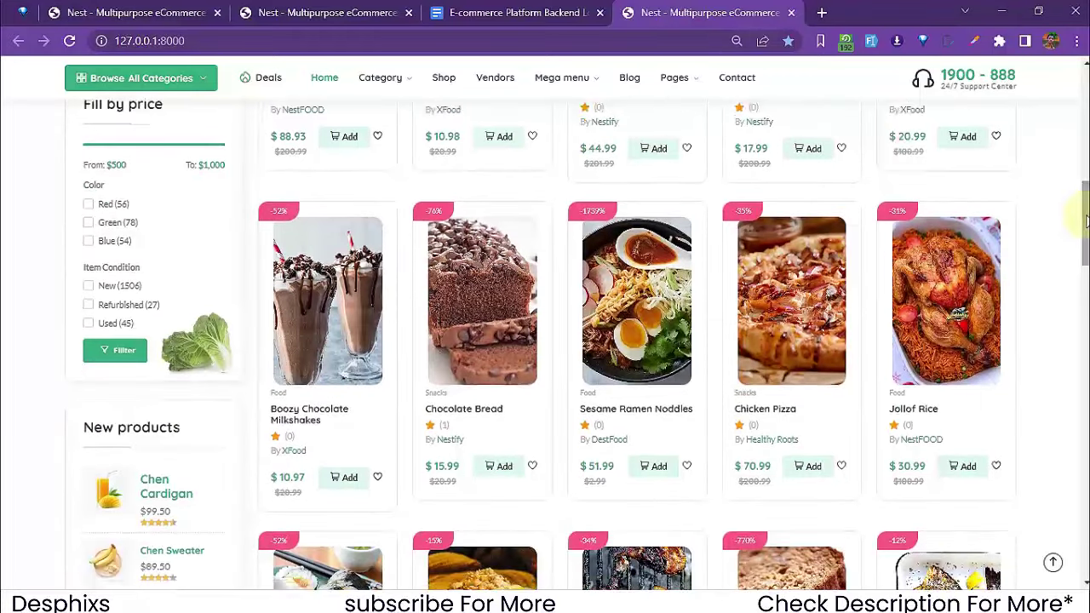
Step: Open Chicken Pizza, return to the homepage, then open the Chocolate Bread product
{"action": "left_click", "coordinate": [788, 356]}
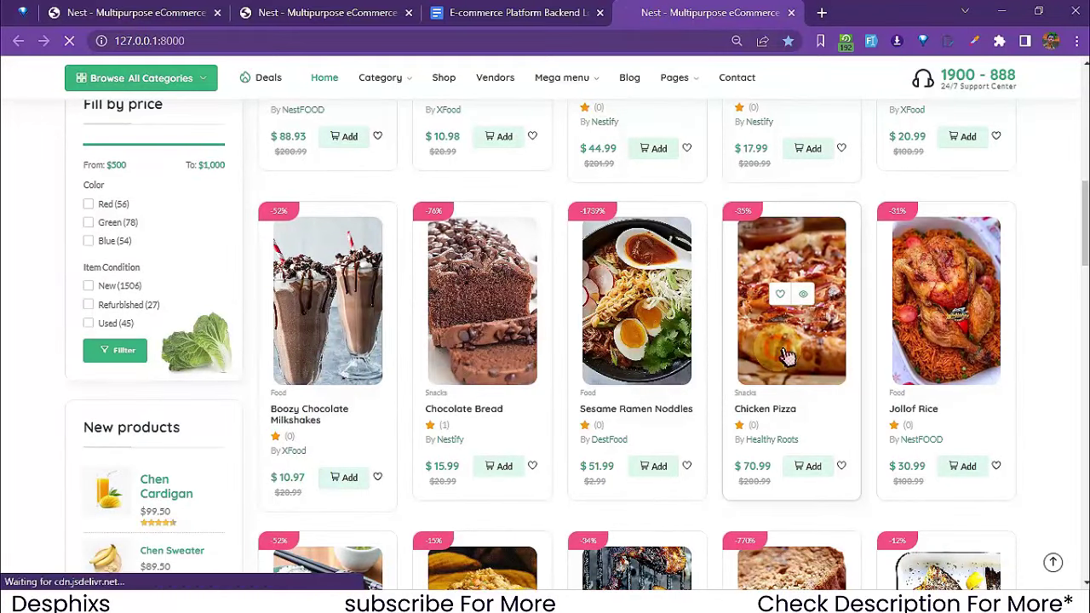
{"action": "key", "text": "alt+Left"}
{"action": "scroll", "coordinate": [765, 390], "scroll_direction": "up", "scroll_amount": 2}
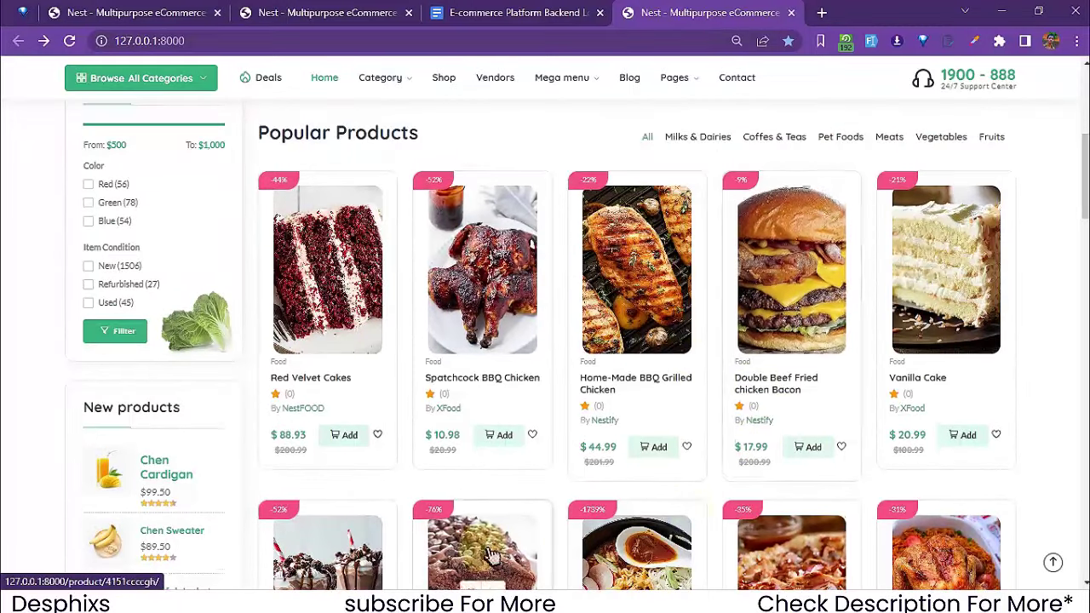
{"action": "scroll", "coordinate": [493, 555], "scroll_direction": "down", "scroll_amount": 1}
{"action": "left_click", "coordinate": [505, 433]}
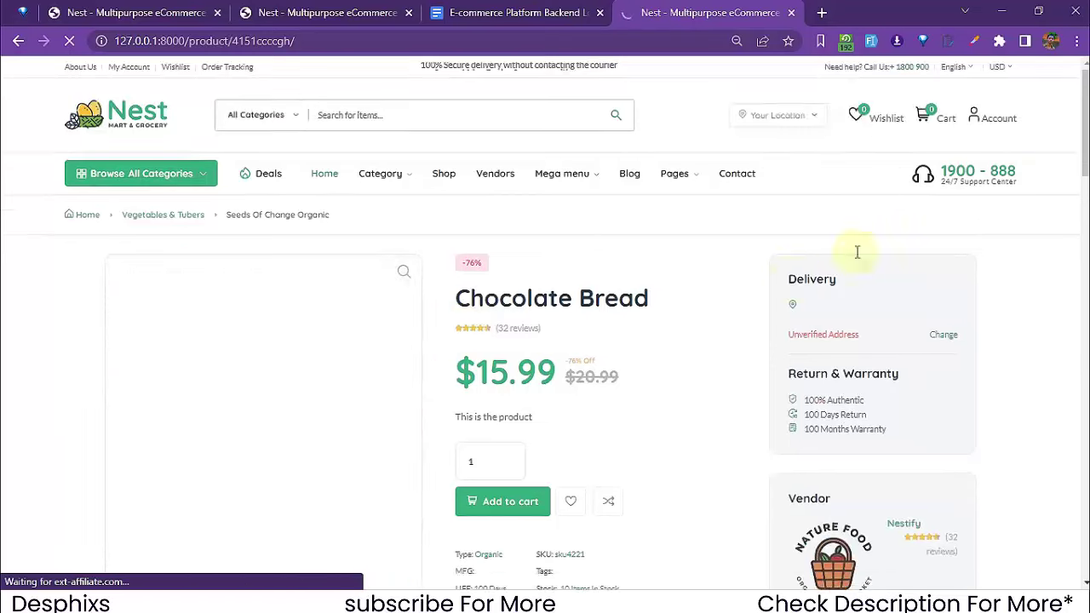
Step: Browse the Chocolate Bread page and view the second, third and fourth gallery photos
{"action": "scroll", "coordinate": [545, 323], "scroll_direction": "down", "scroll_amount": 1}
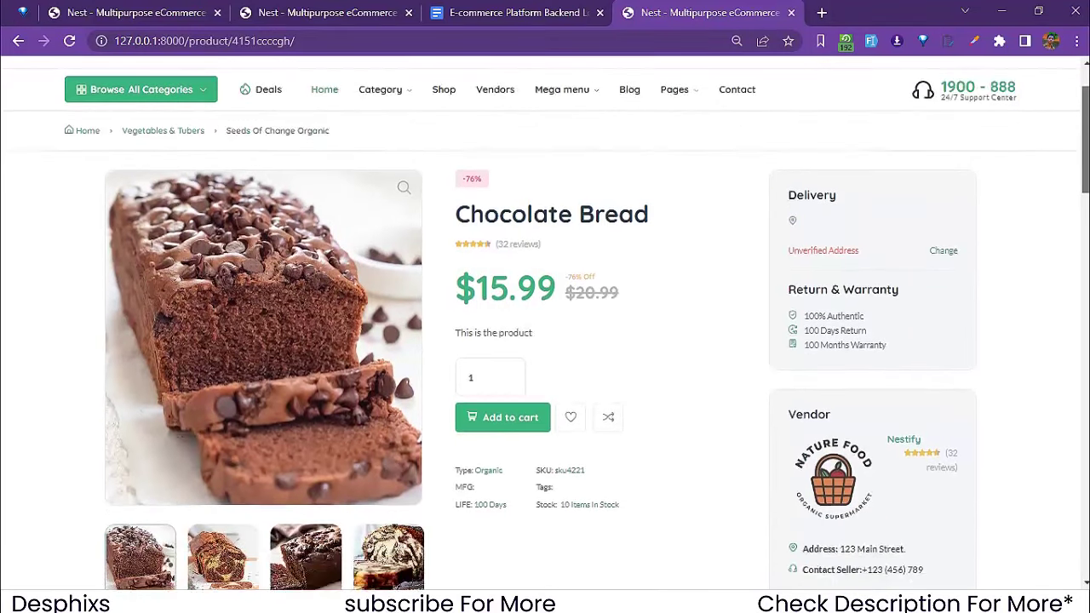
{"action": "scroll", "coordinate": [545, 328], "scroll_direction": "down", "scroll_amount": 1}
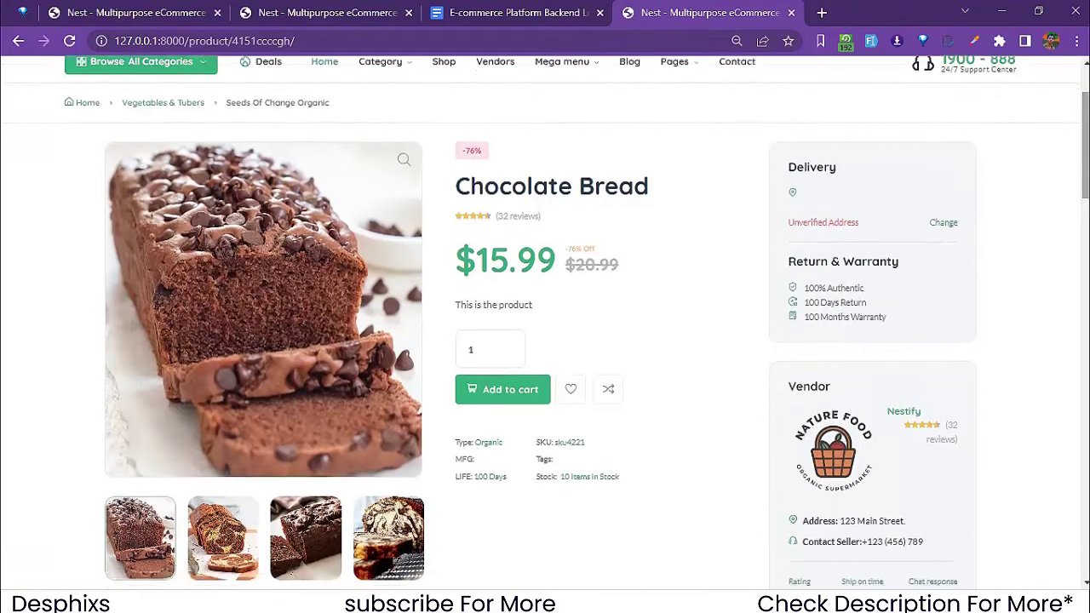
{"action": "scroll", "coordinate": [545, 324], "scroll_direction": "down", "scroll_amount": 2}
{"action": "scroll", "coordinate": [545, 324], "scroll_direction": "up", "scroll_amount": 1}
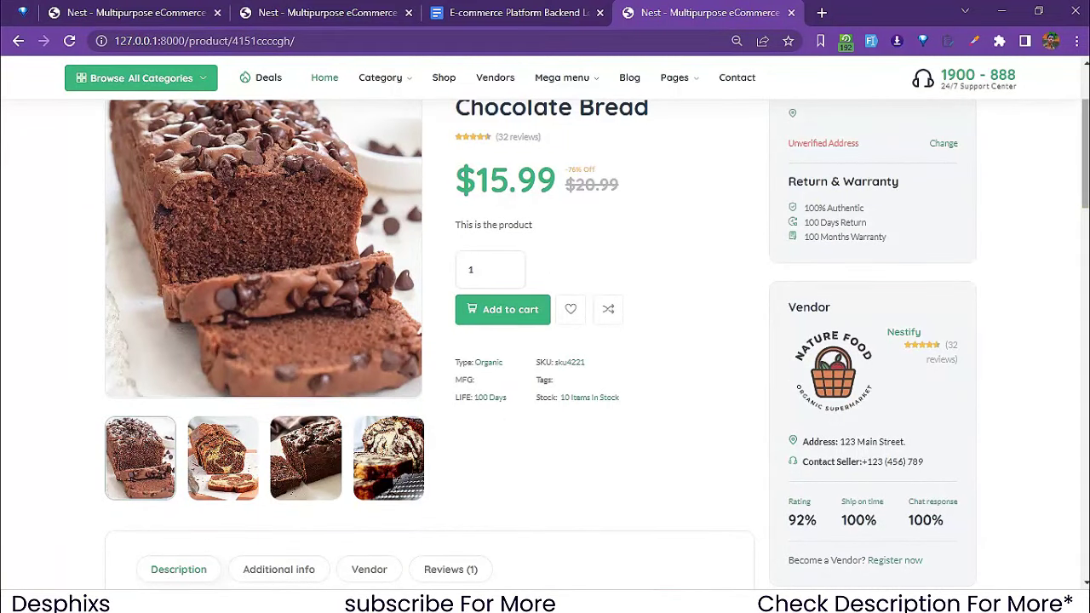
{"action": "scroll", "coordinate": [550, 252], "scroll_direction": "up", "scroll_amount": 1}
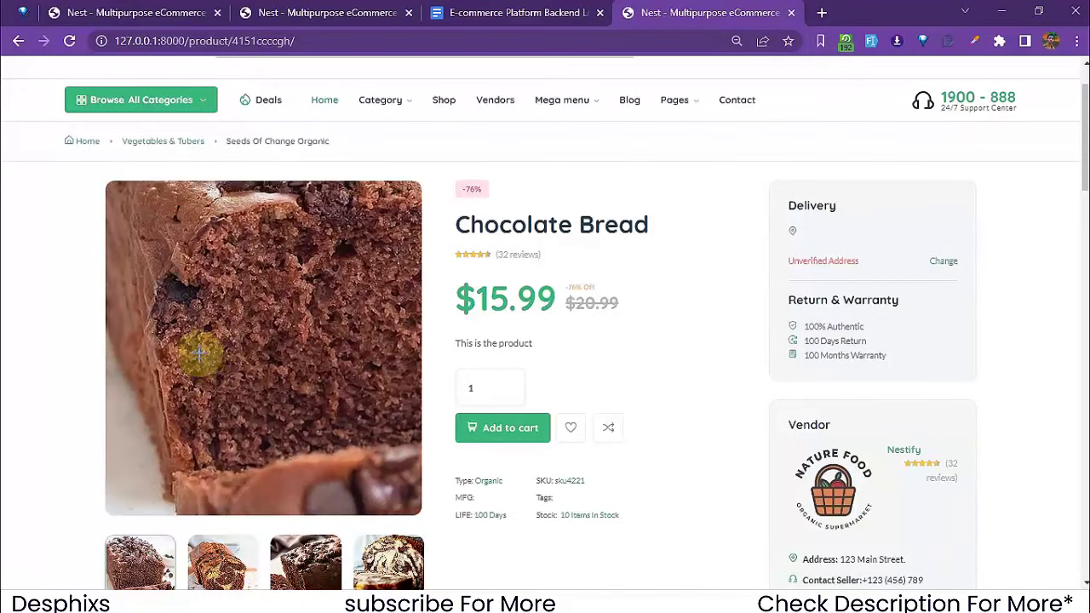
{"action": "scroll", "coordinate": [676, 377], "scroll_direction": "down", "scroll_amount": 2}
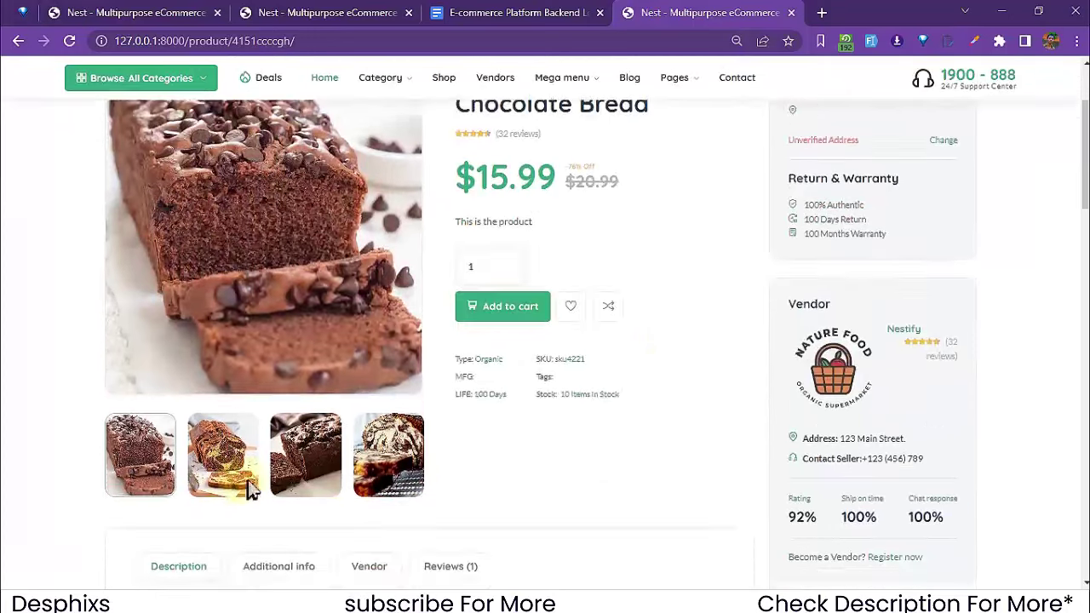
{"action": "left_click", "coordinate": [219, 482]}
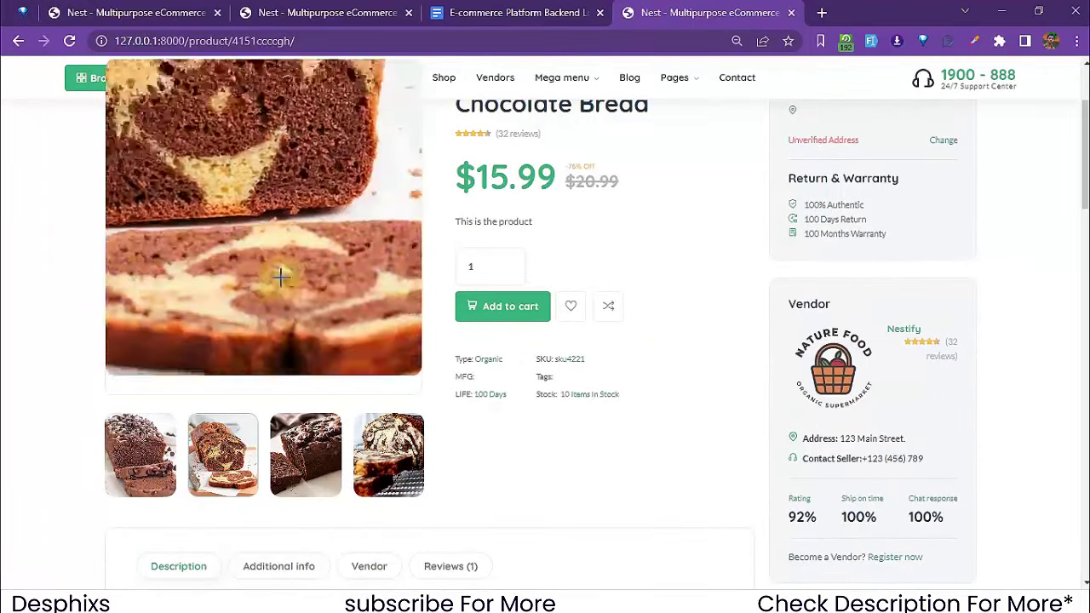
{"action": "left_click", "coordinate": [312, 457]}
{"action": "left_click", "coordinate": [368, 458]}
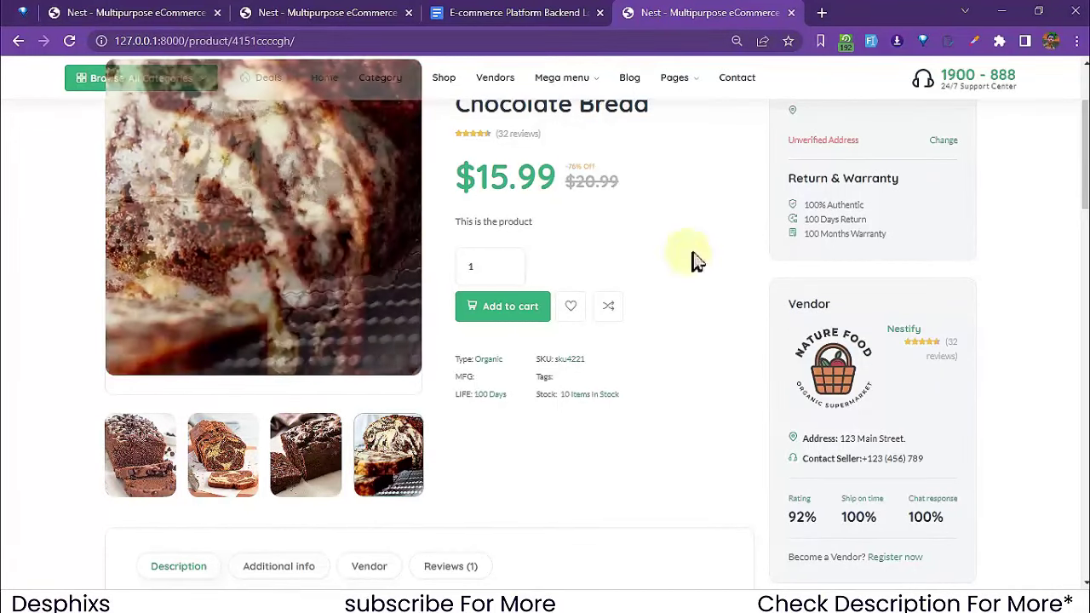
Step: Select and inspect the Chocolate Bread title, price and description text
{"action": "scroll", "coordinate": [692, 260], "scroll_direction": "up", "scroll_amount": 1}
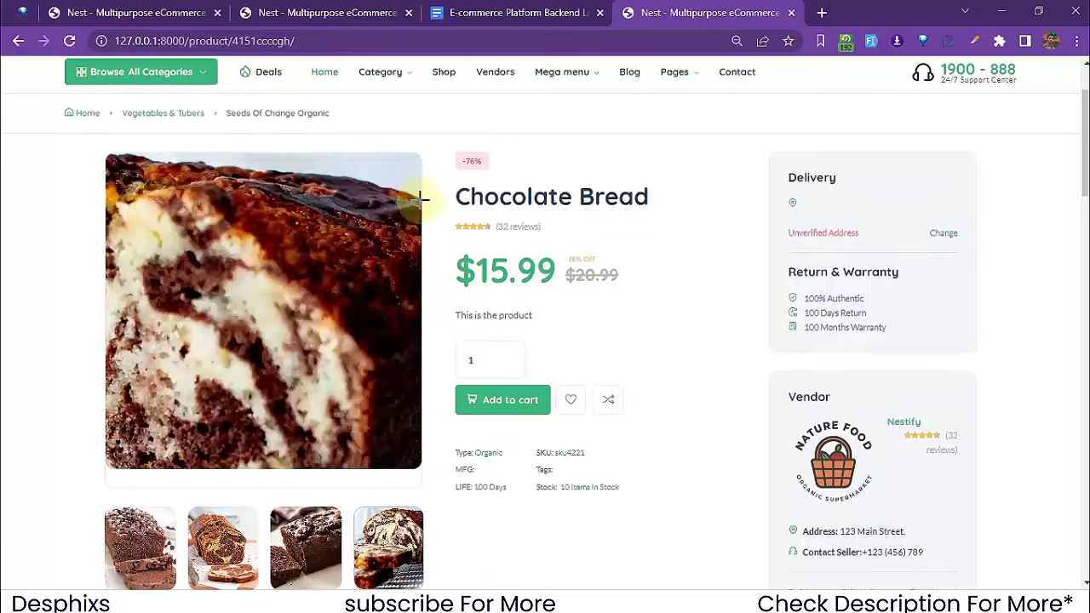
{"action": "double_click", "coordinate": [587, 201]}
{"action": "left_click", "coordinate": [657, 220]}
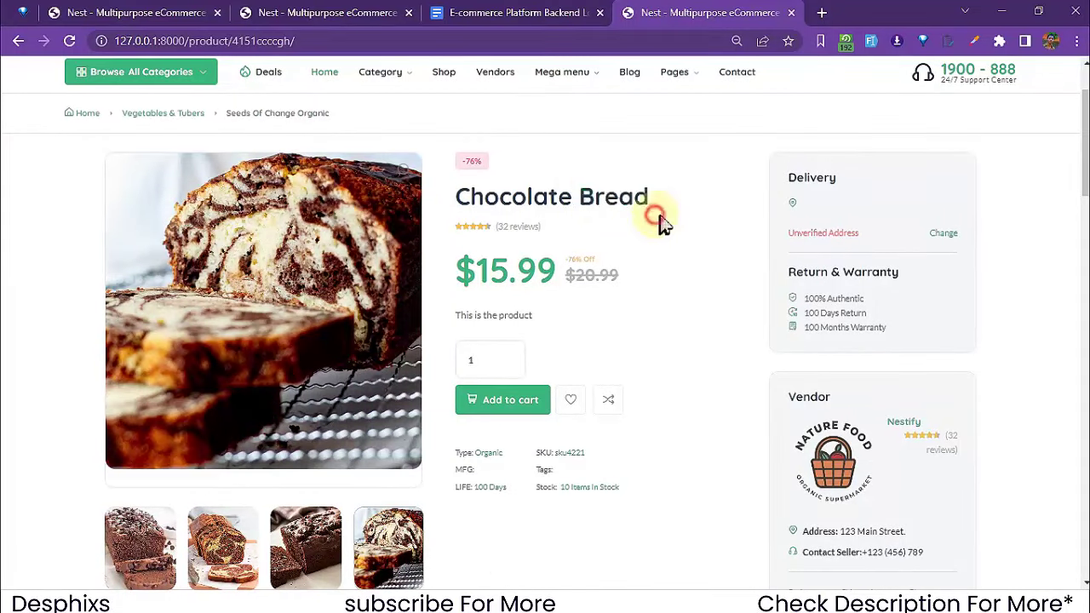
{"action": "triple_click", "coordinate": [592, 197]}
{"action": "left_click", "coordinate": [667, 247]}
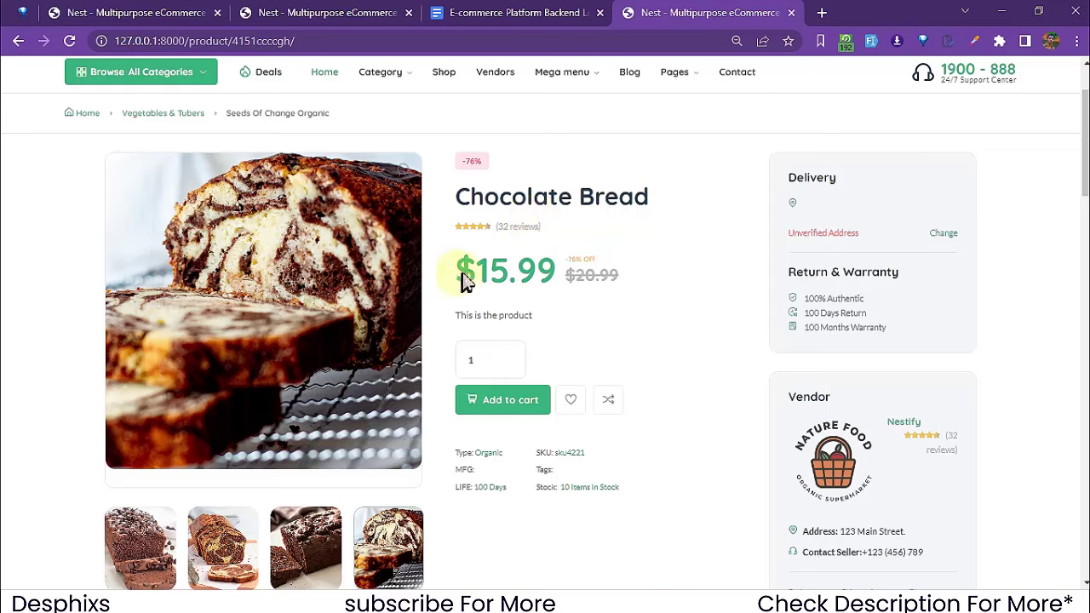
{"action": "left_click_drag", "start_coordinate": [462, 278], "coordinate": [548, 284]}
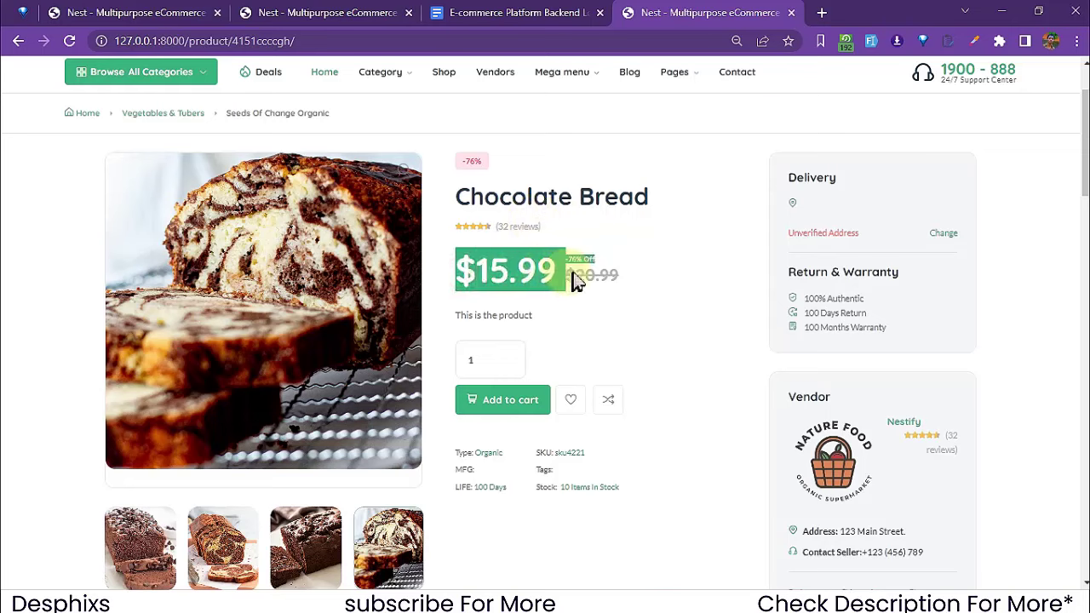
{"action": "left_click", "coordinate": [578, 277]}
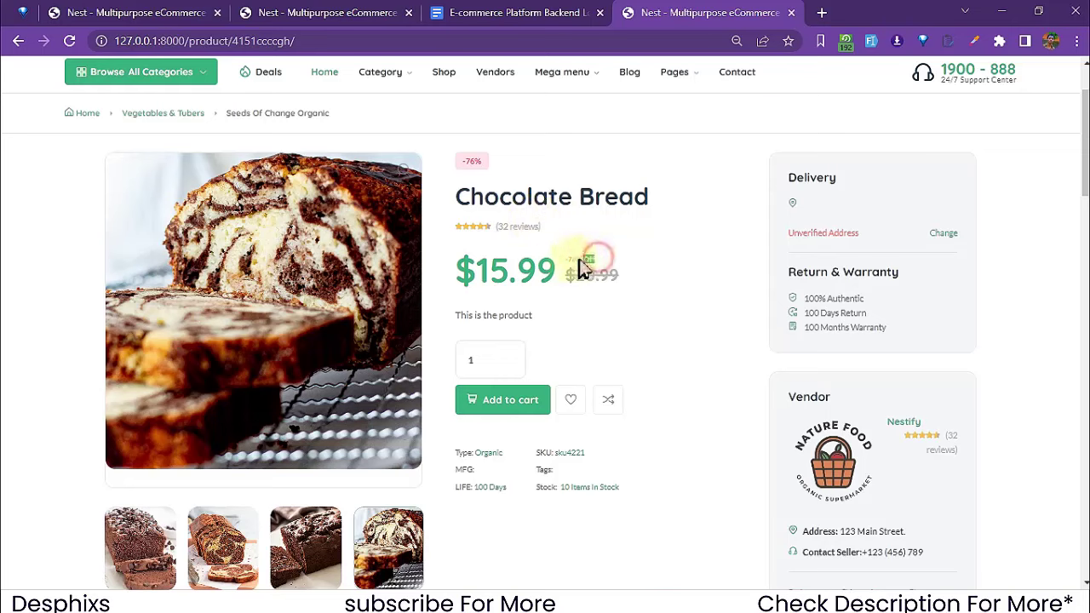
{"action": "left_click_drag", "start_coordinate": [534, 321], "coordinate": [458, 320]}
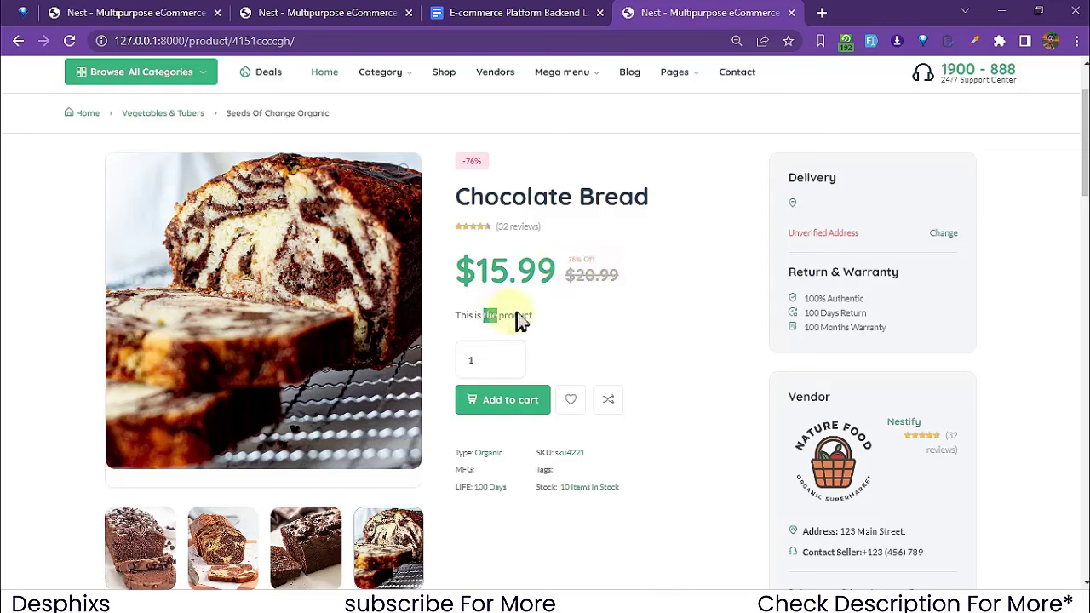
Step: Add the Chocolate Bread to the cart so the counter shows 1
{"action": "scroll", "coordinate": [546, 324], "scroll_direction": "down", "scroll_amount": 1}
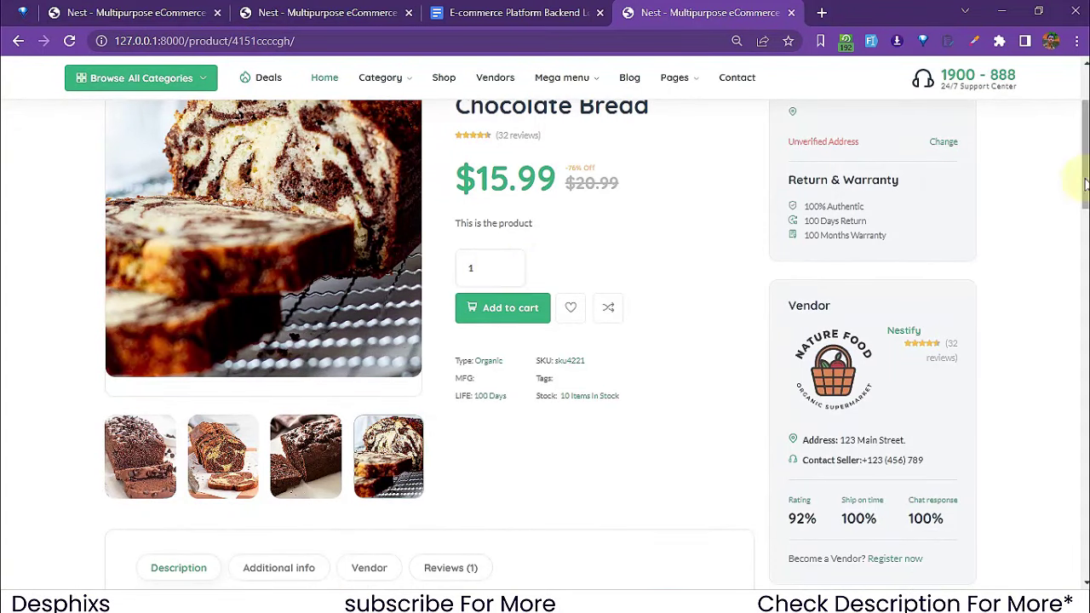
{"action": "left_click_drag", "start_coordinate": [1084, 175], "coordinate": [1087, 156]}
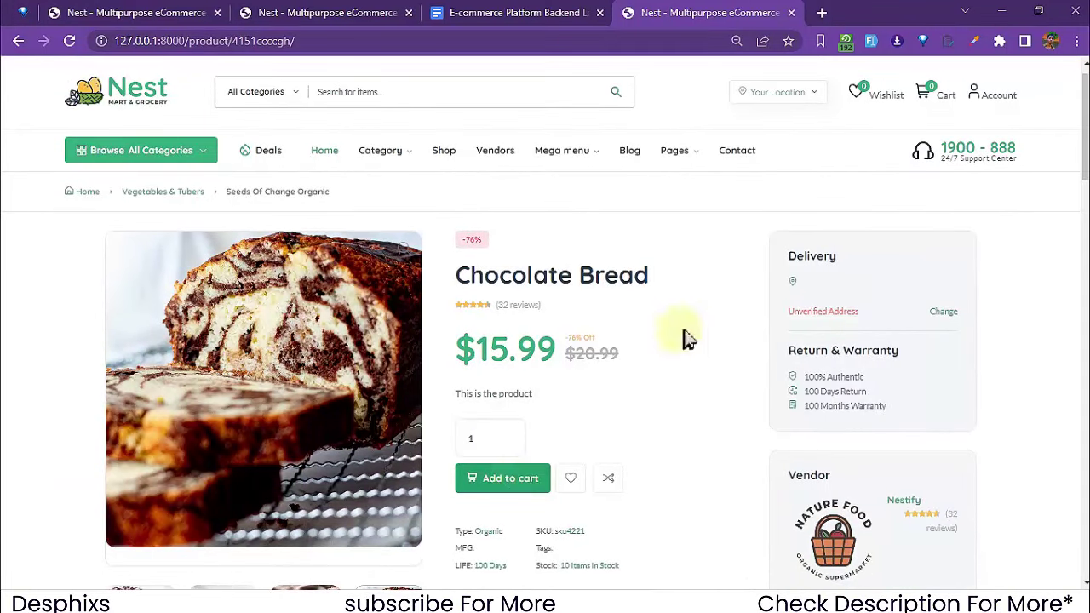
{"action": "mouse_move", "coordinate": [924, 94]}
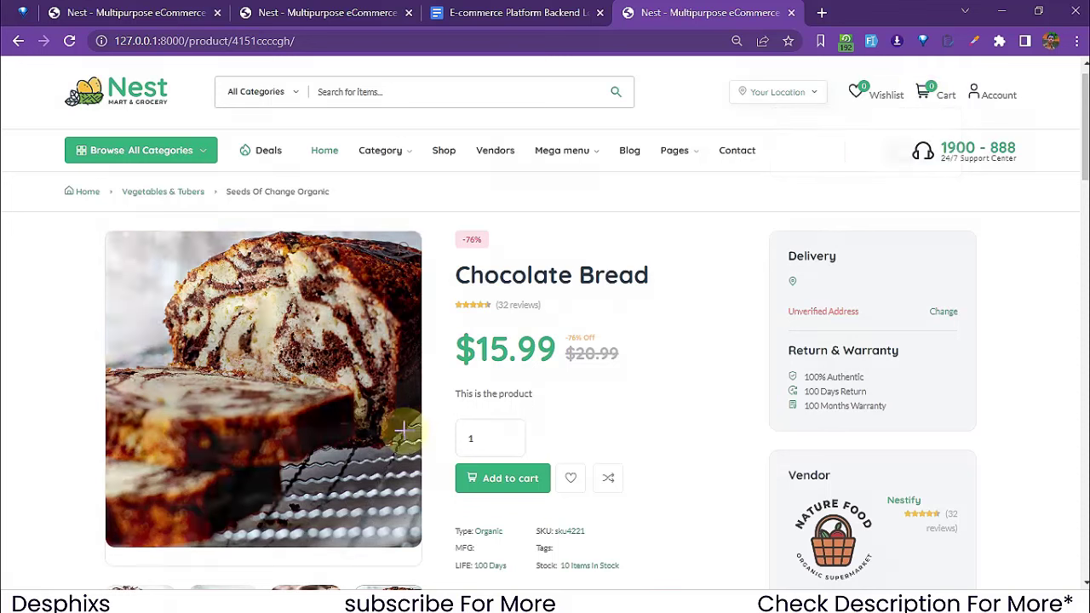
{"action": "left_click", "coordinate": [516, 488]}
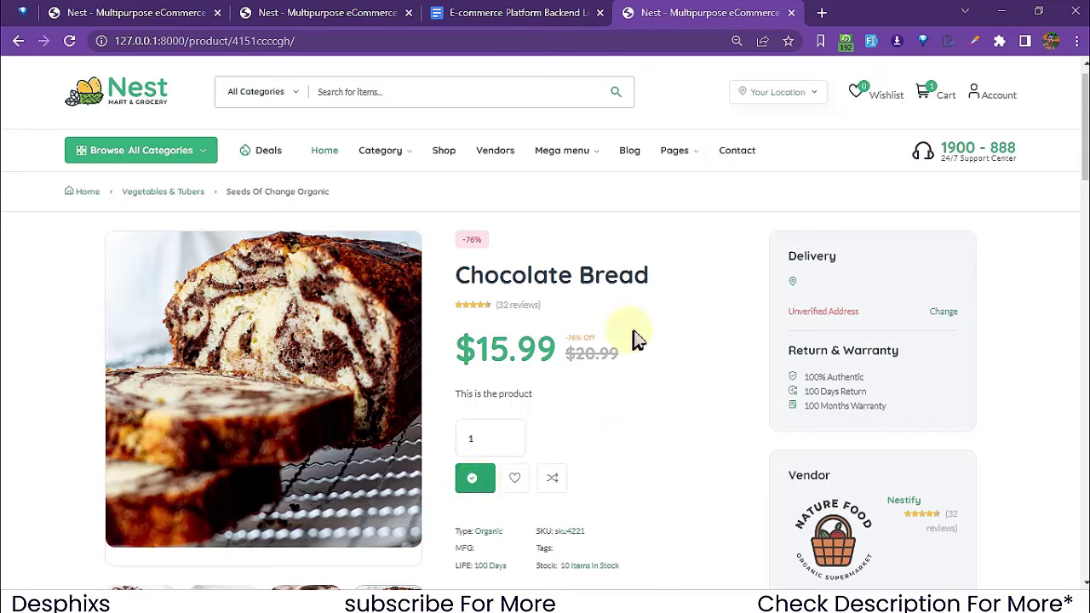
Step: Open the cart page and delete the Chocolate Bread row, leaving a $0.00 total
{"action": "mouse_move", "coordinate": [931, 92]}
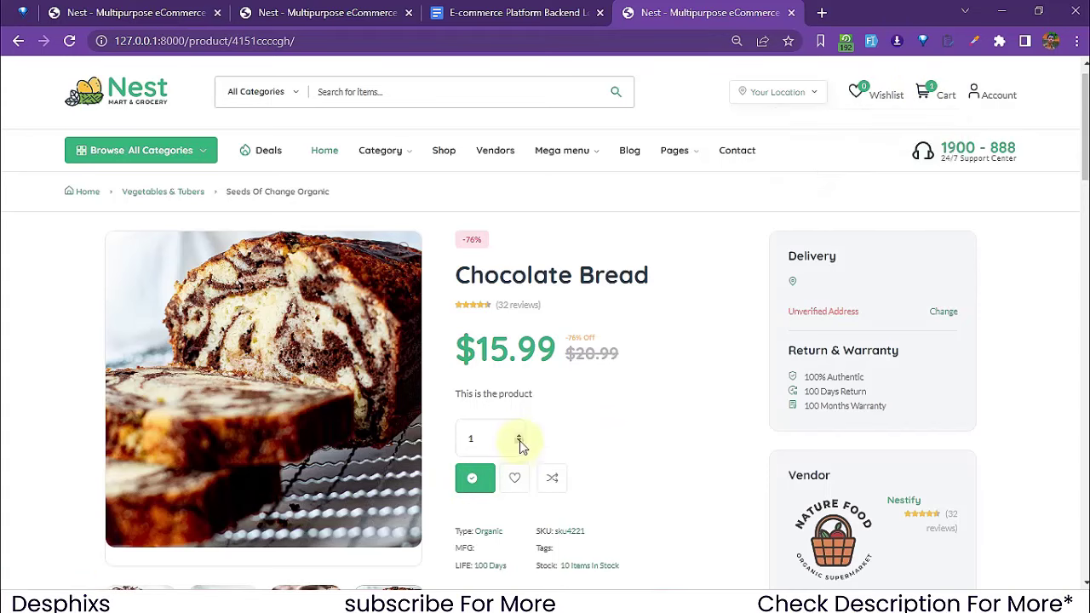
{"action": "left_click", "coordinate": [926, 94]}
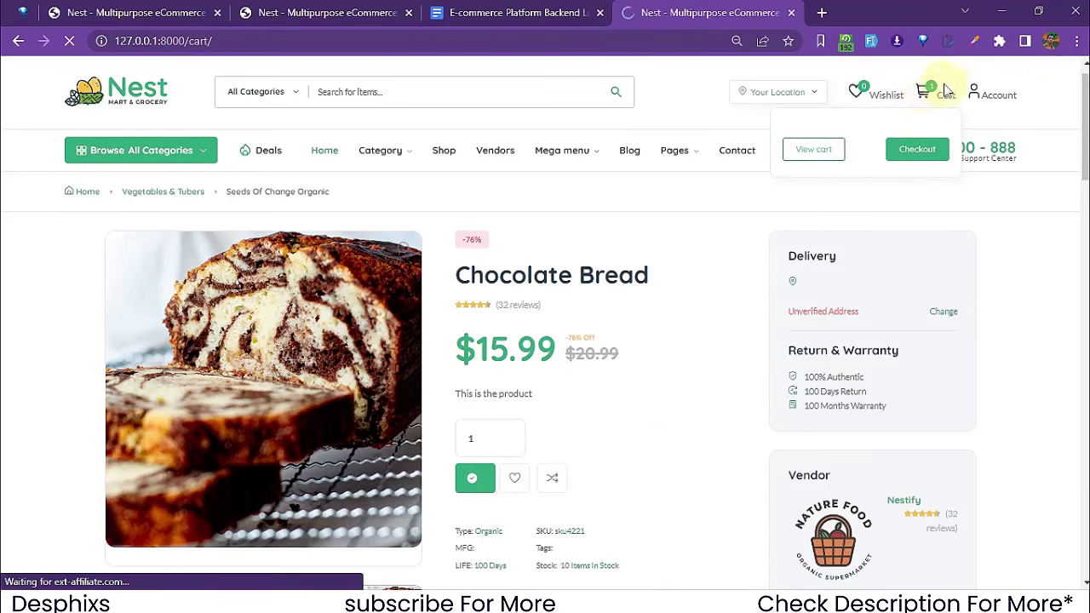
{"action": "scroll", "coordinate": [673, 336], "scroll_direction": "down", "scroll_amount": 2}
{"action": "scroll", "coordinate": [669, 341], "scroll_direction": "down", "scroll_amount": 3}
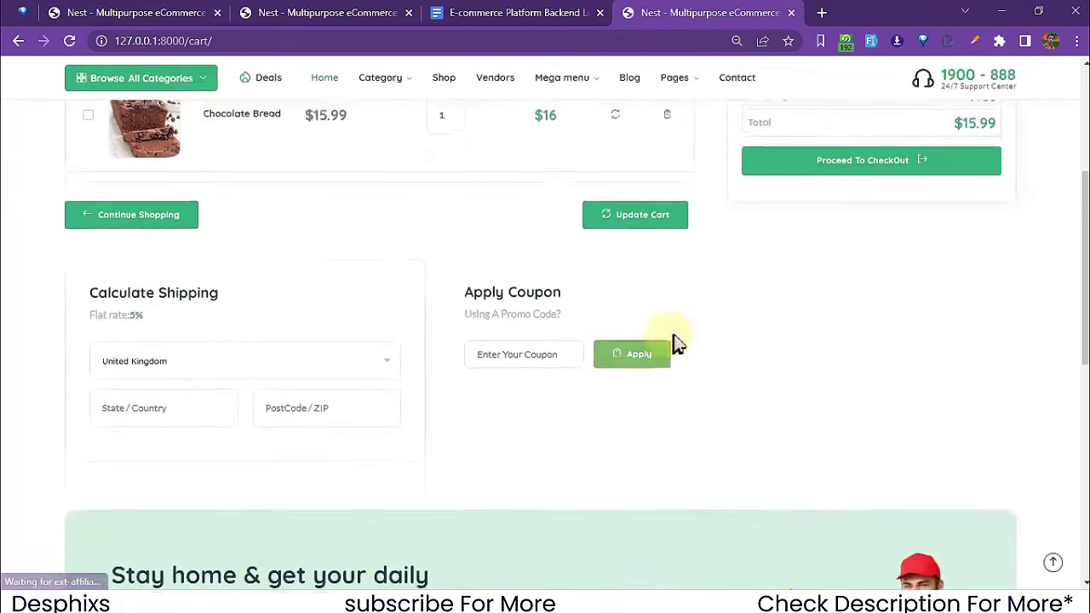
{"action": "scroll", "coordinate": [673, 341], "scroll_direction": "up", "scroll_amount": 3}
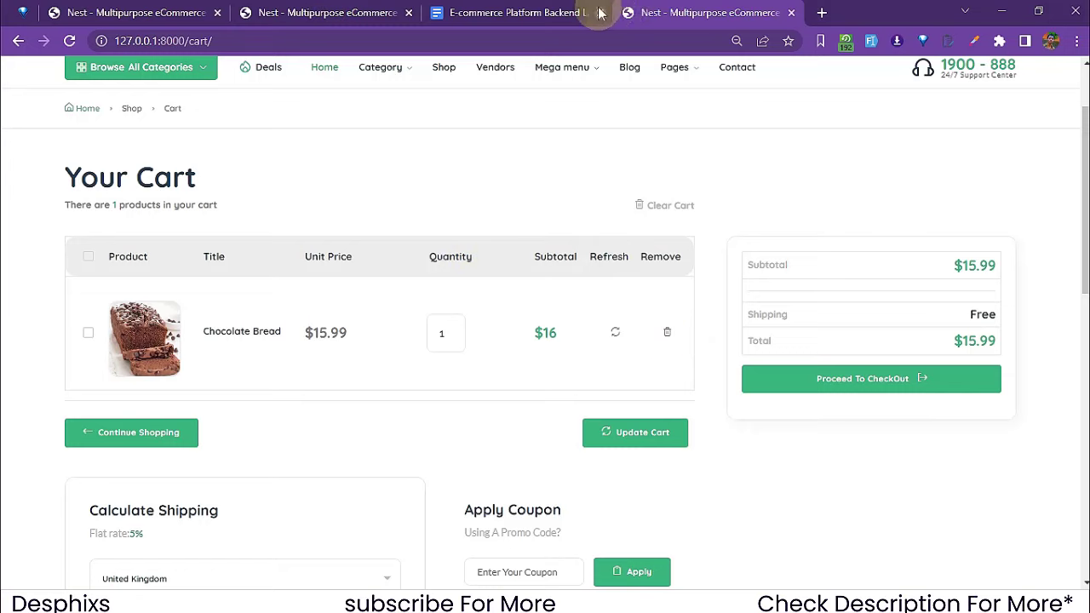
{"action": "scroll", "coordinate": [630, 149], "scroll_direction": "up", "scroll_amount": 1}
{"action": "scroll", "coordinate": [631, 149], "scroll_direction": "up", "scroll_amount": 2}
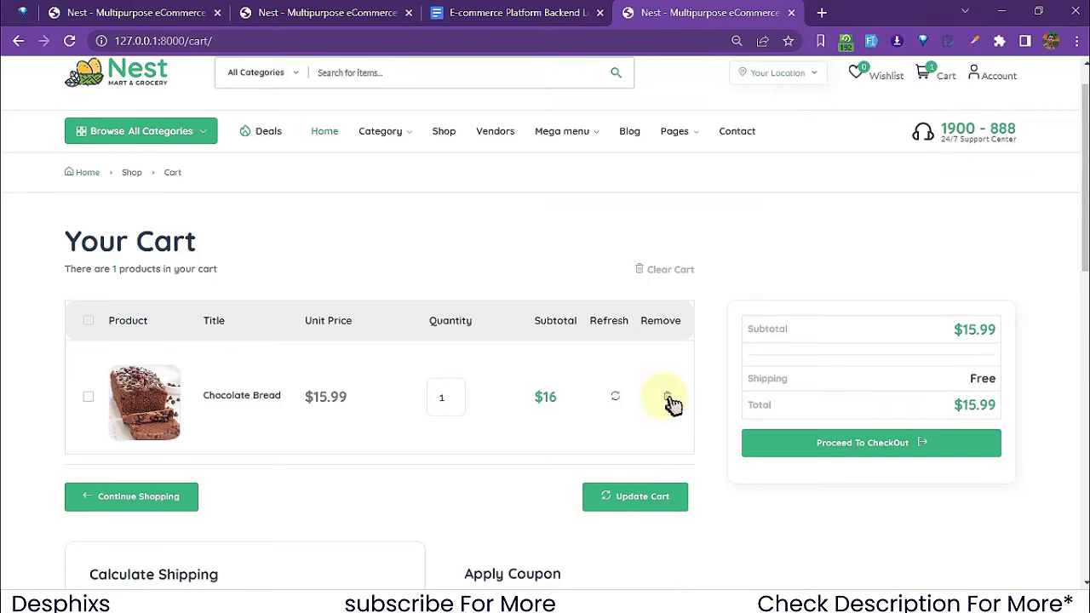
{"action": "left_click", "coordinate": [664, 398]}
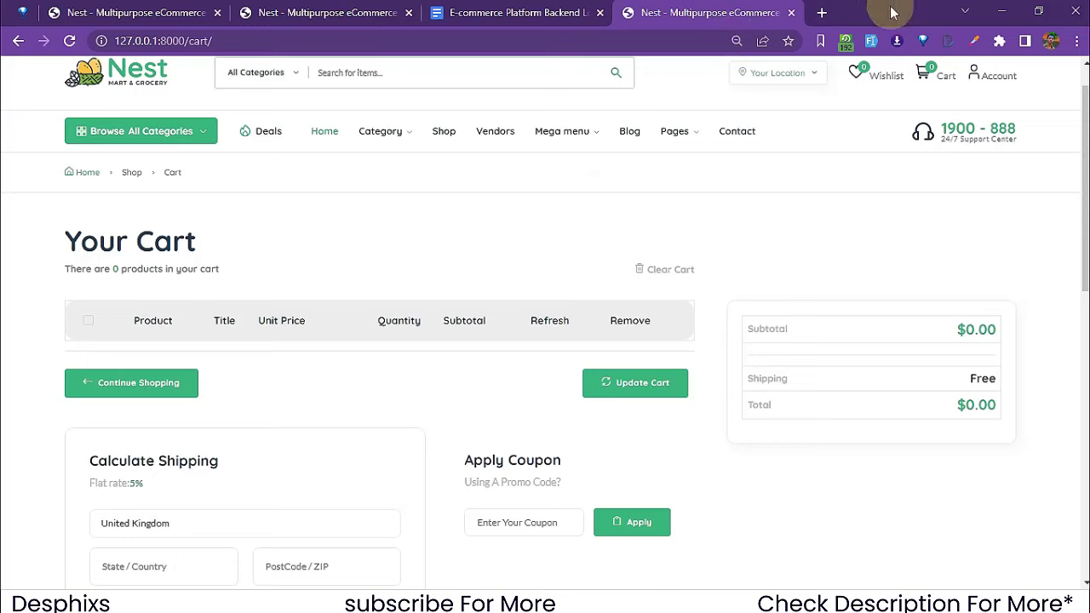
{"action": "mouse_move", "coordinate": [915, 68]}
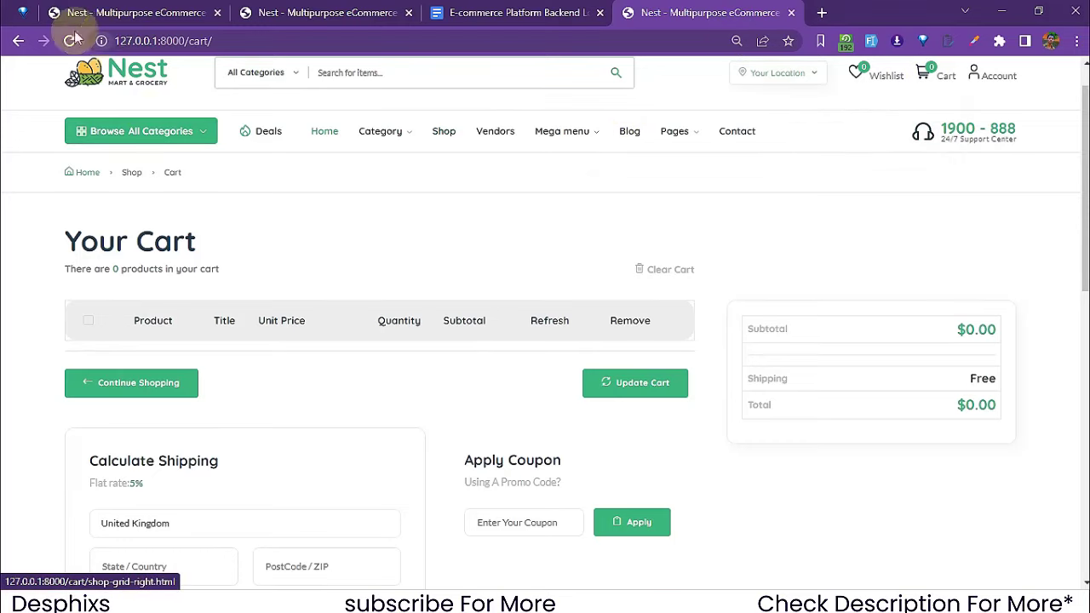
Step: Go back to the Chocolate Bread page and add it to the wishlist
{"action": "left_click", "coordinate": [19, 41]}
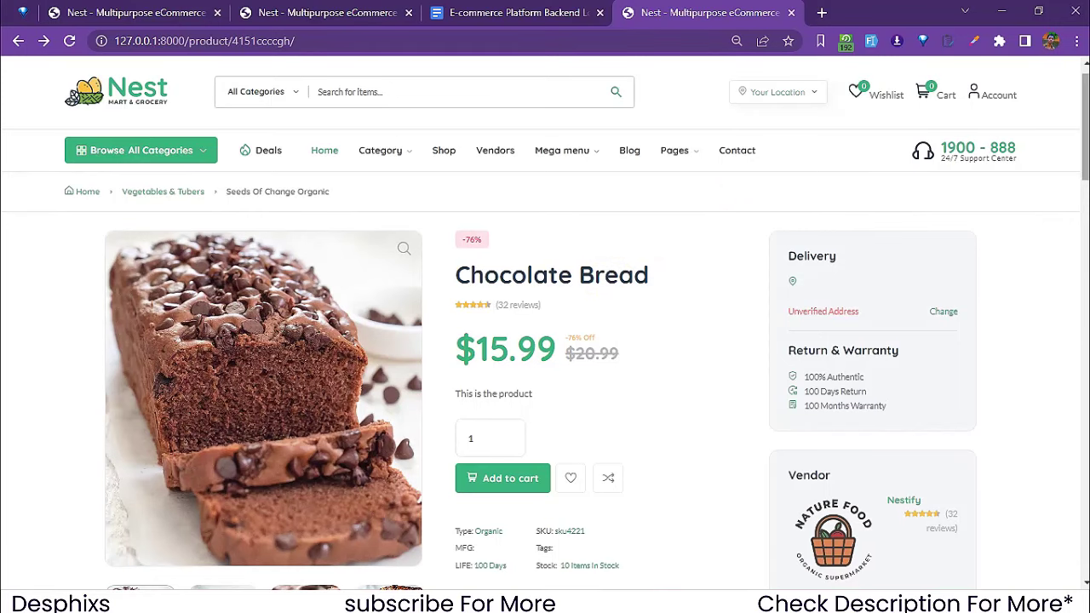
{"action": "scroll", "coordinate": [546, 341], "scroll_direction": "down", "scroll_amount": 2}
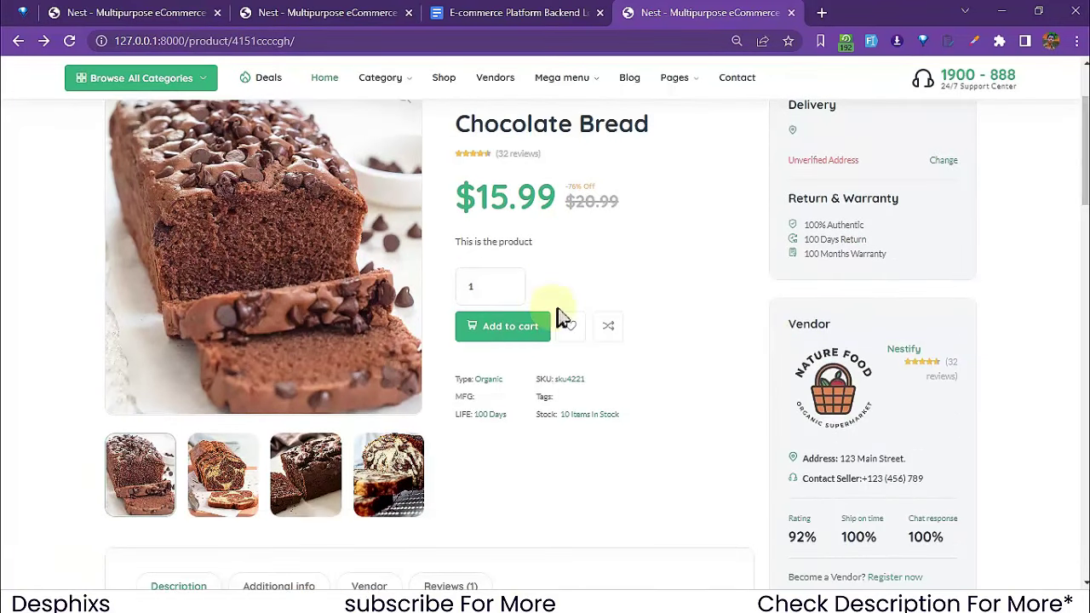
{"action": "left_click", "coordinate": [571, 326]}
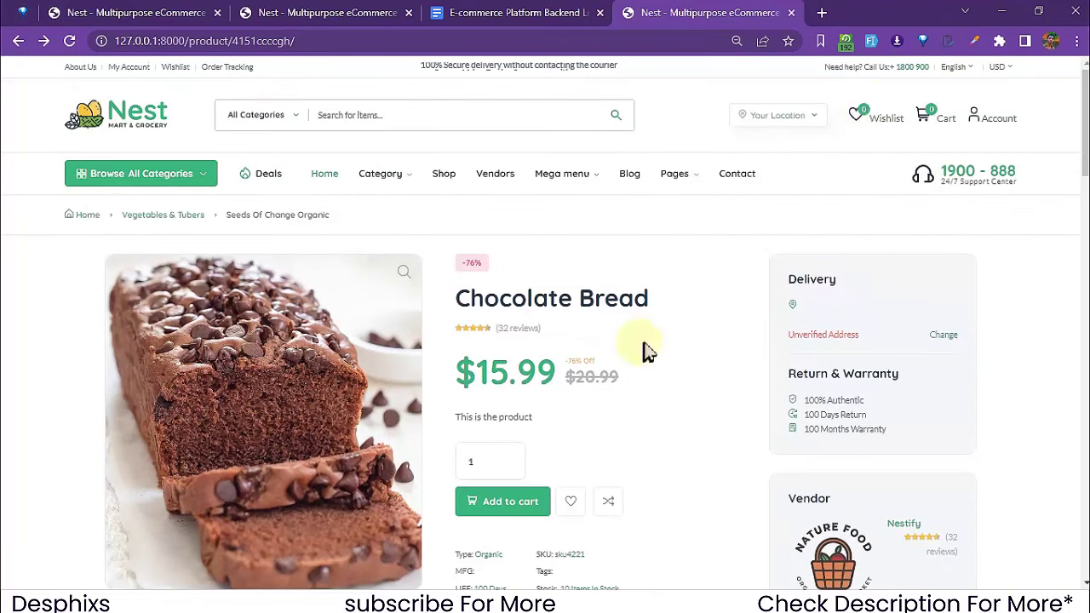
Step: Inspect the product's type, SKU and stock details and follow the SKU link
{"action": "scroll", "coordinate": [648, 351], "scroll_direction": "down", "scroll_amount": 2}
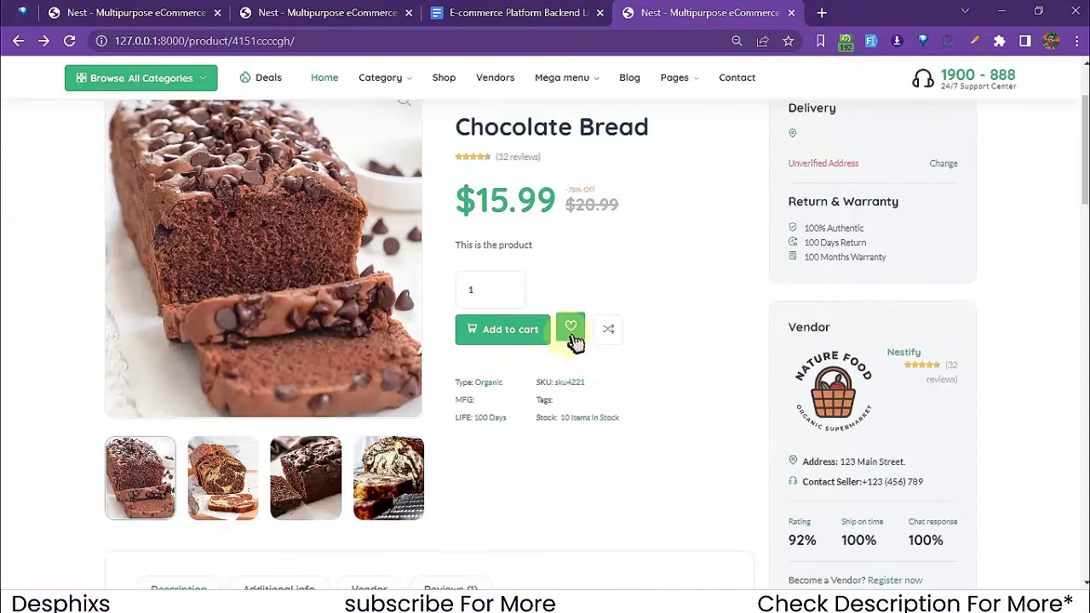
{"action": "scroll", "coordinate": [690, 358], "scroll_direction": "down", "scroll_amount": 1}
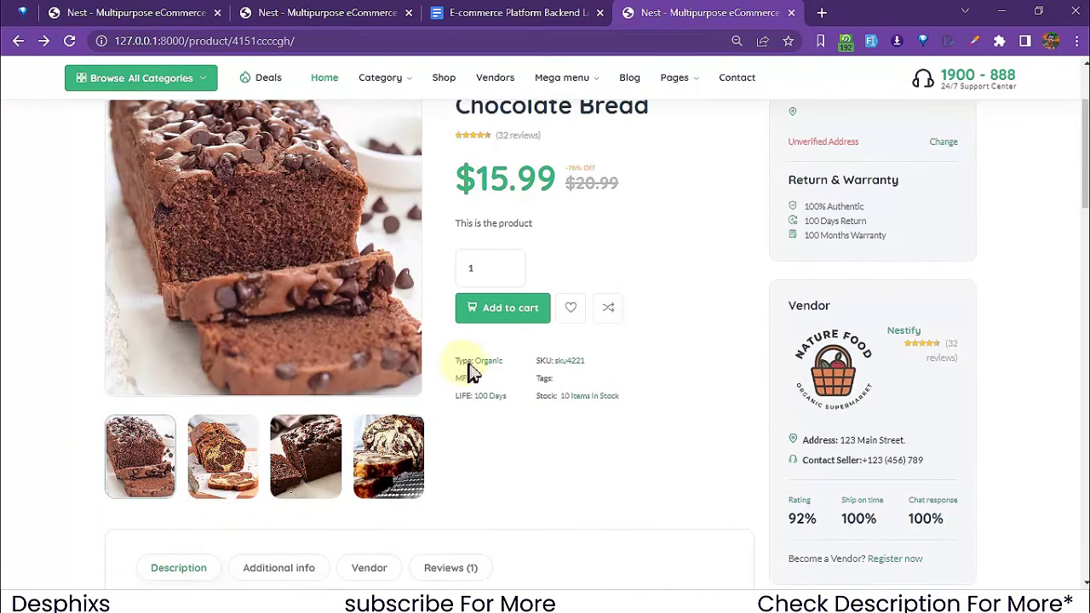
{"action": "left_click_drag", "start_coordinate": [457, 365], "coordinate": [628, 397]}
{"action": "left_click", "coordinate": [623, 397]}
{"action": "left_click", "coordinate": [564, 366]}
{"action": "scroll", "coordinate": [579, 401], "scroll_direction": "down", "scroll_amount": 1}
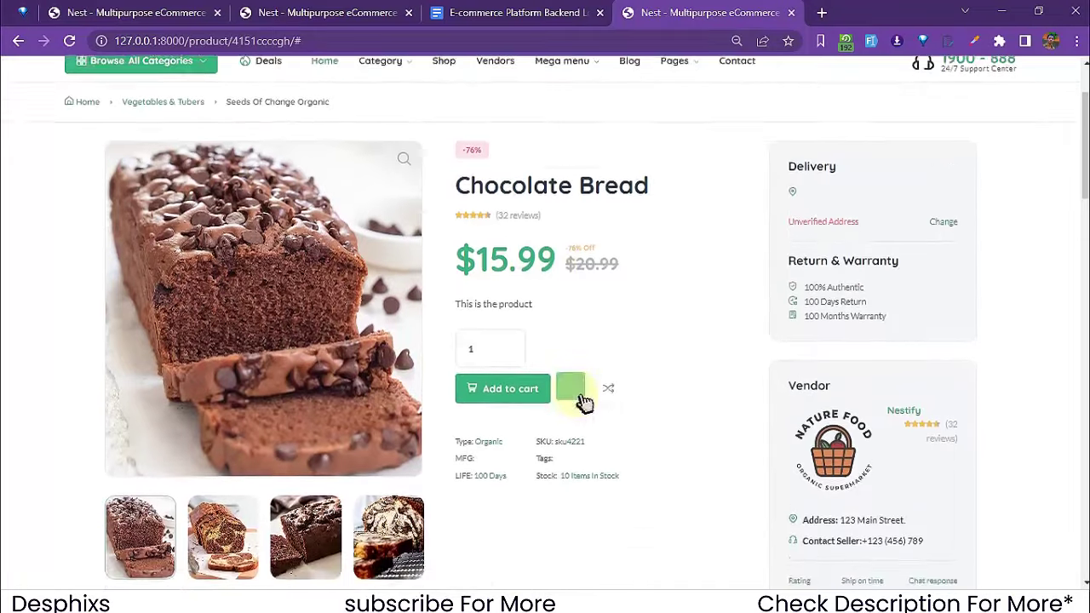
{"action": "scroll", "coordinate": [545, 396], "scroll_direction": "down", "scroll_amount": 2}
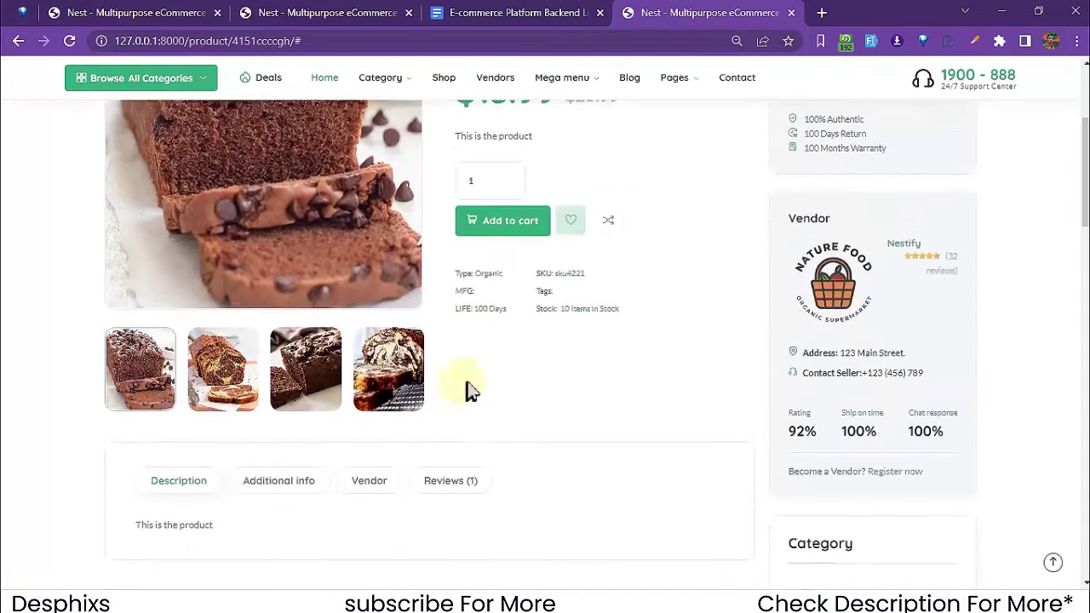
{"action": "left_click", "coordinate": [500, 317]}
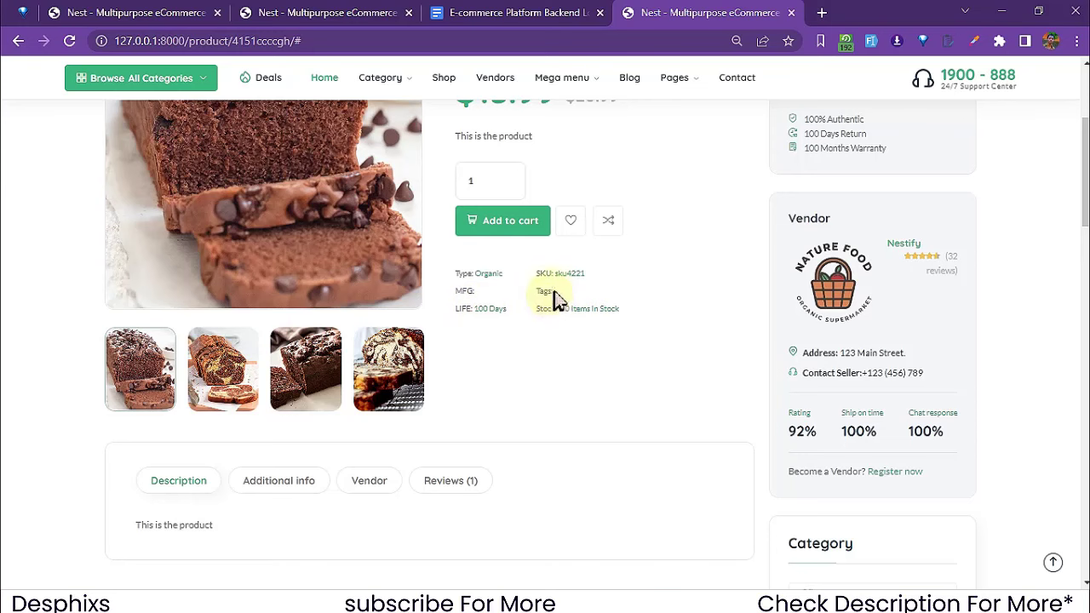
Step: Return to the plain product page and open the related Sushi product
{"action": "scroll", "coordinate": [599, 307], "scroll_direction": "down", "scroll_amount": 2}
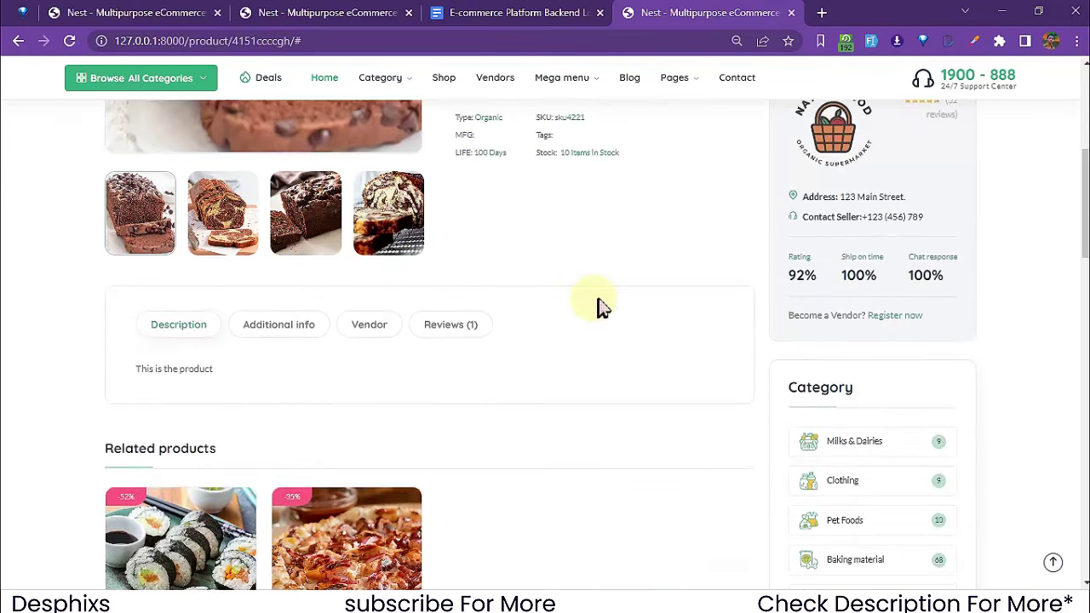
{"action": "scroll", "coordinate": [596, 307], "scroll_direction": "up", "scroll_amount": 1}
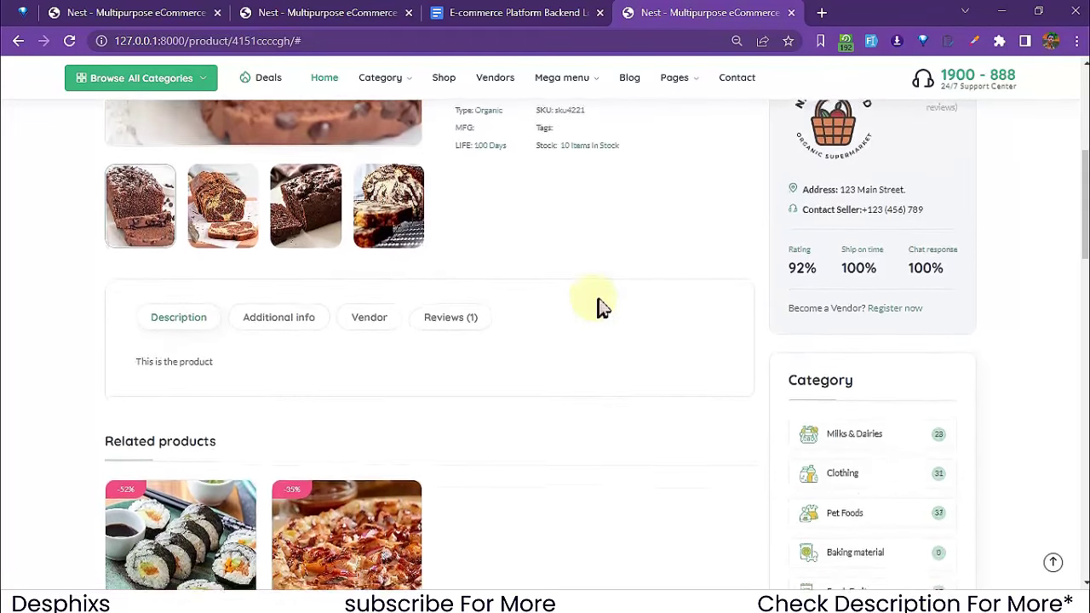
{"action": "scroll", "coordinate": [560, 340], "scroll_direction": "down", "scroll_amount": 4}
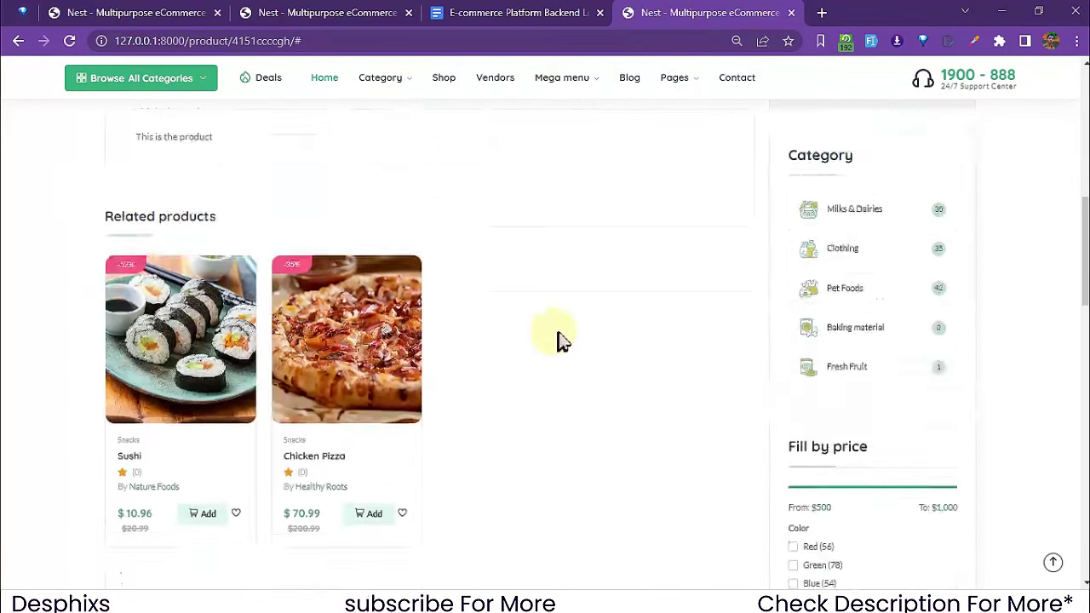
{"action": "left_click", "coordinate": [18, 40]}
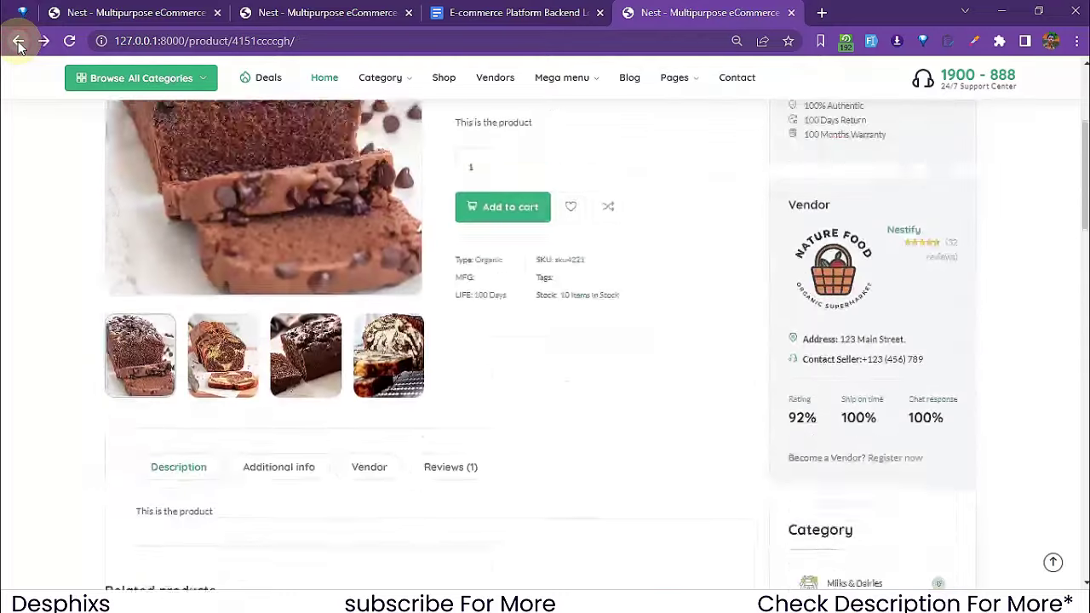
{"action": "scroll", "coordinate": [163, 334], "scroll_direction": "down", "scroll_amount": 5}
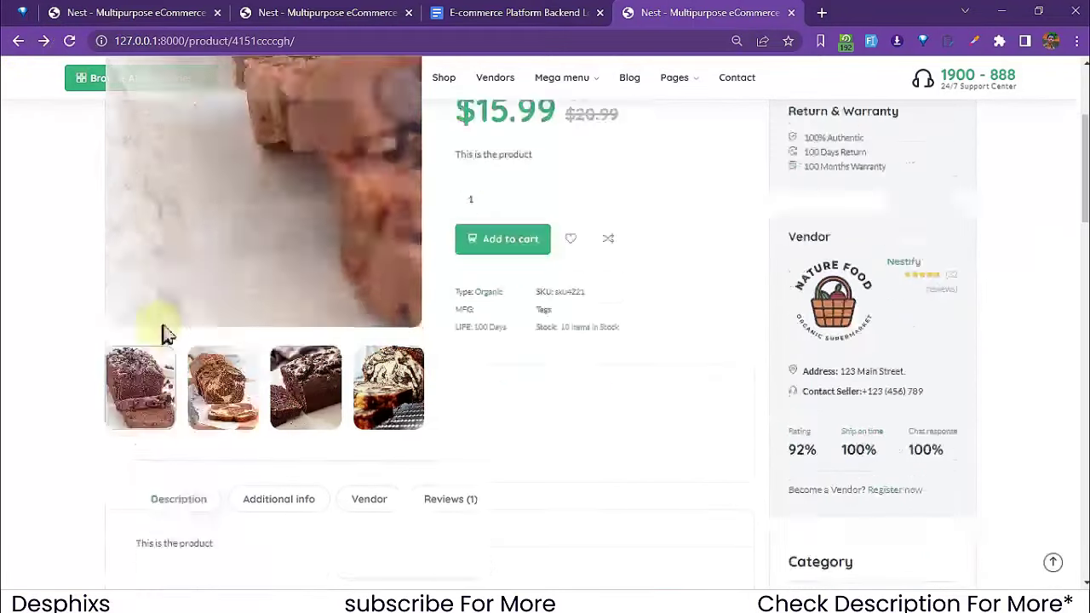
{"action": "left_click", "coordinate": [201, 385]}
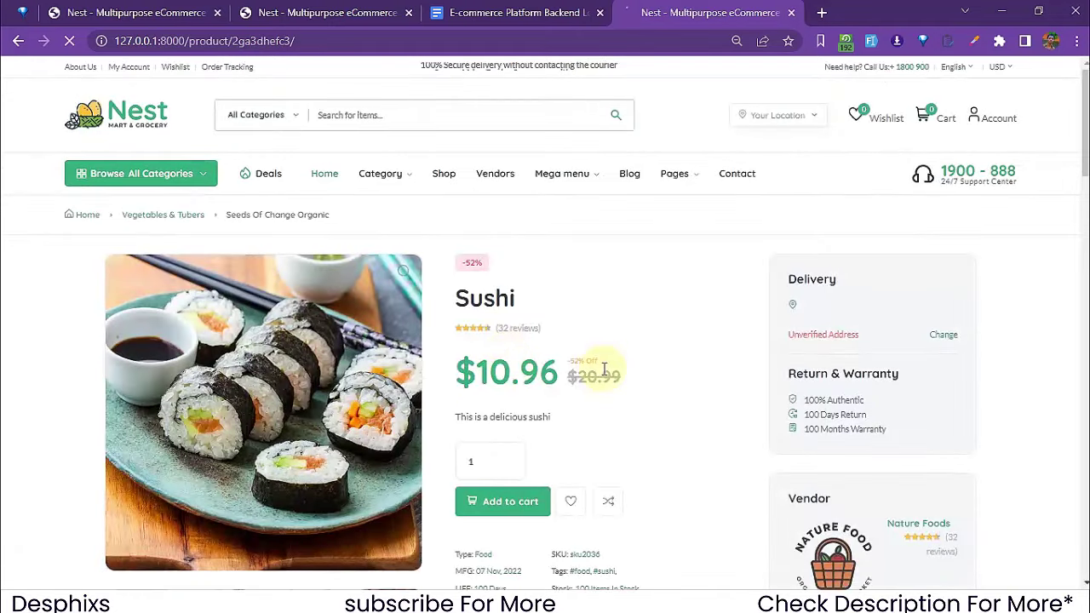
Step: On the Sushi page, open the #food tag listing
{"action": "scroll", "coordinate": [601, 373], "scroll_direction": "down", "scroll_amount": 3}
{"action": "scroll", "coordinate": [610, 377], "scroll_direction": "down", "scroll_amount": 1}
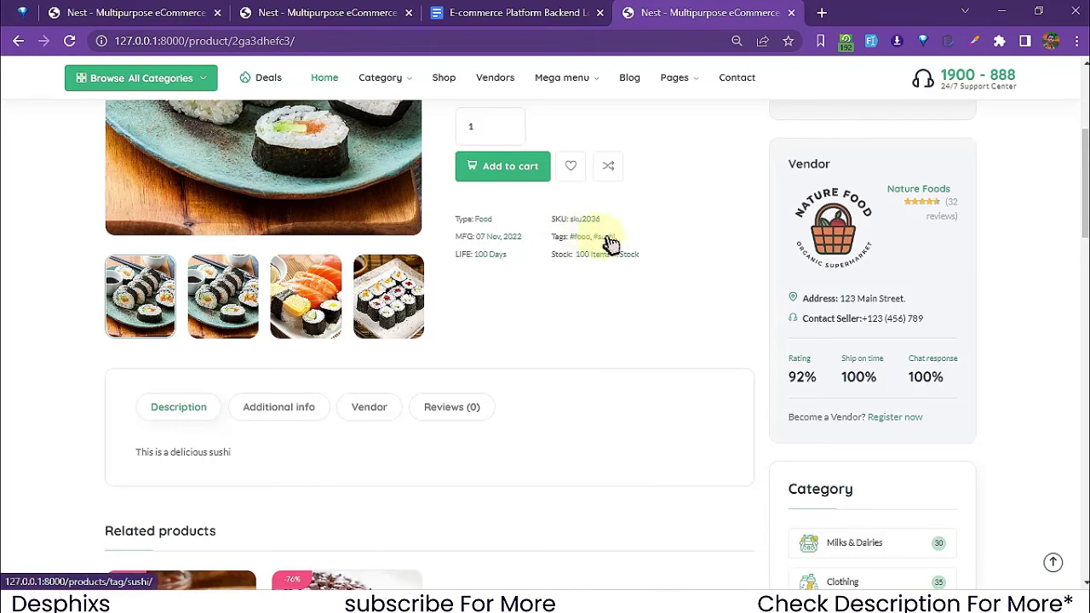
{"action": "left_click", "coordinate": [580, 238]}
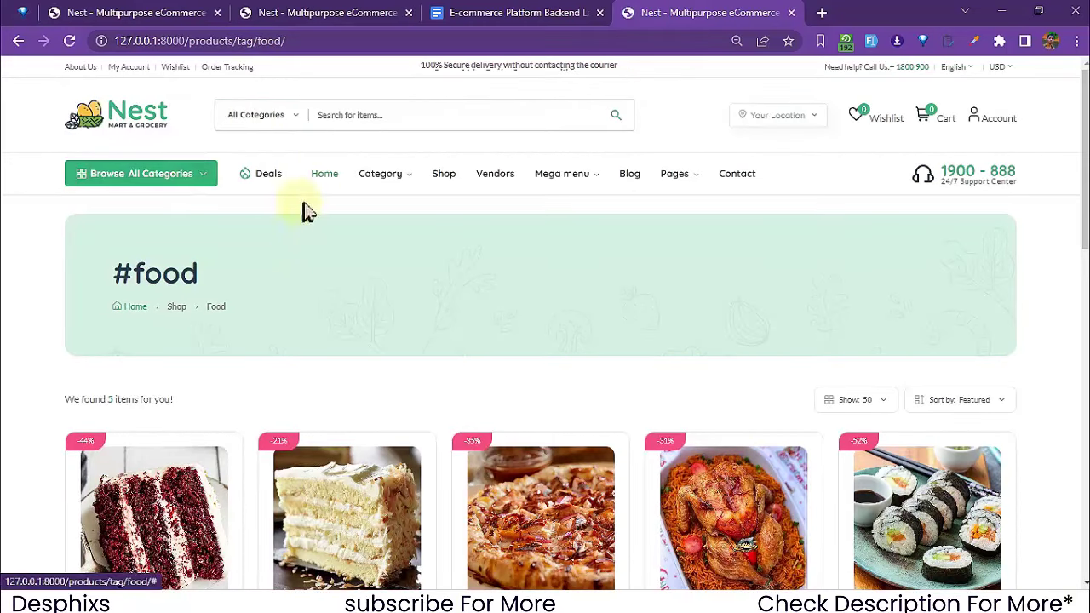
Step: Browse the five #food products and open the Vanilla Cake page
{"action": "scroll", "coordinate": [272, 322], "scroll_direction": "down", "scroll_amount": 4}
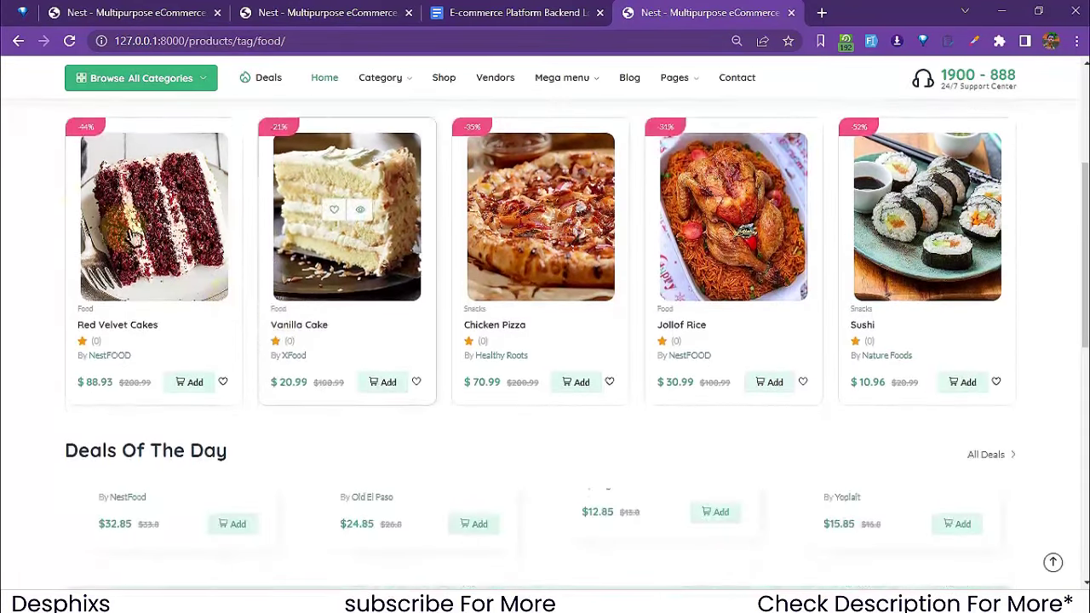
{"action": "scroll", "coordinate": [873, 224], "scroll_direction": "up", "scroll_amount": 2}
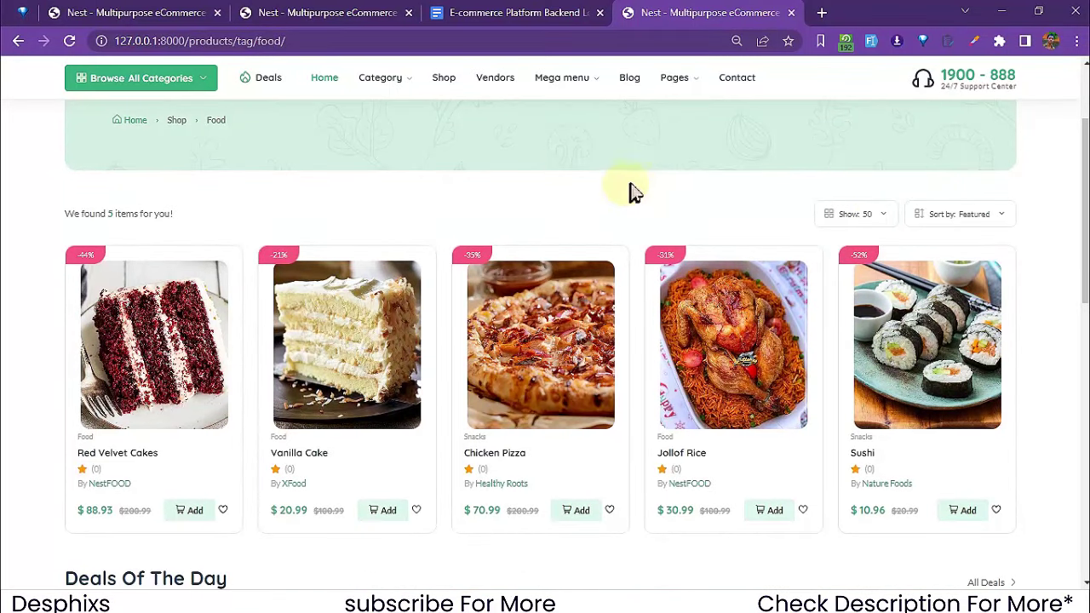
{"action": "scroll", "coordinate": [650, 194], "scroll_direction": "up", "scroll_amount": 3}
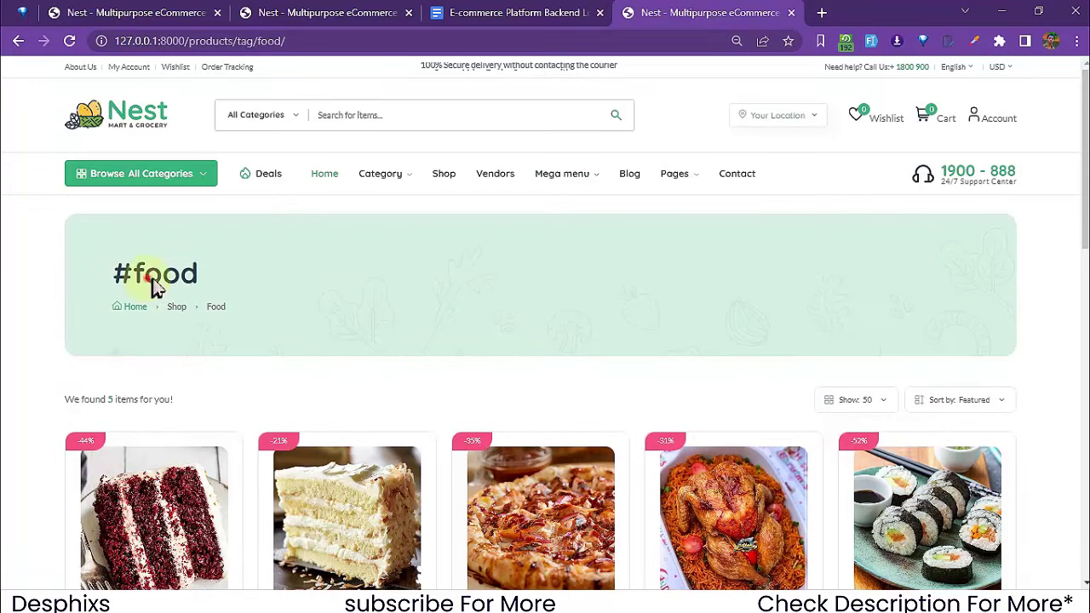
{"action": "scroll", "coordinate": [314, 295], "scroll_direction": "down", "scroll_amount": 3}
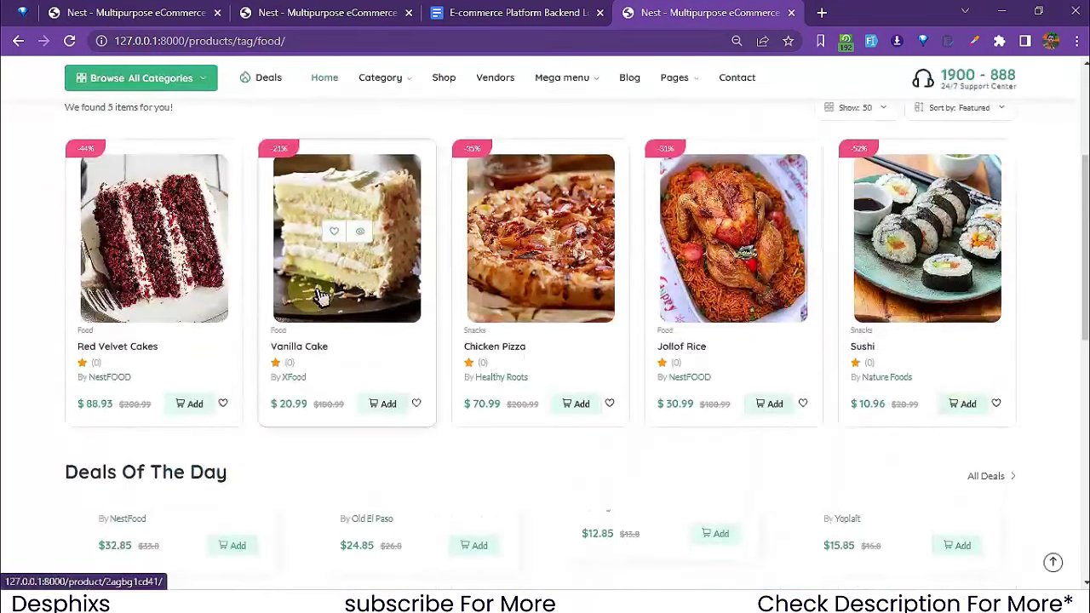
{"action": "left_click", "coordinate": [385, 294]}
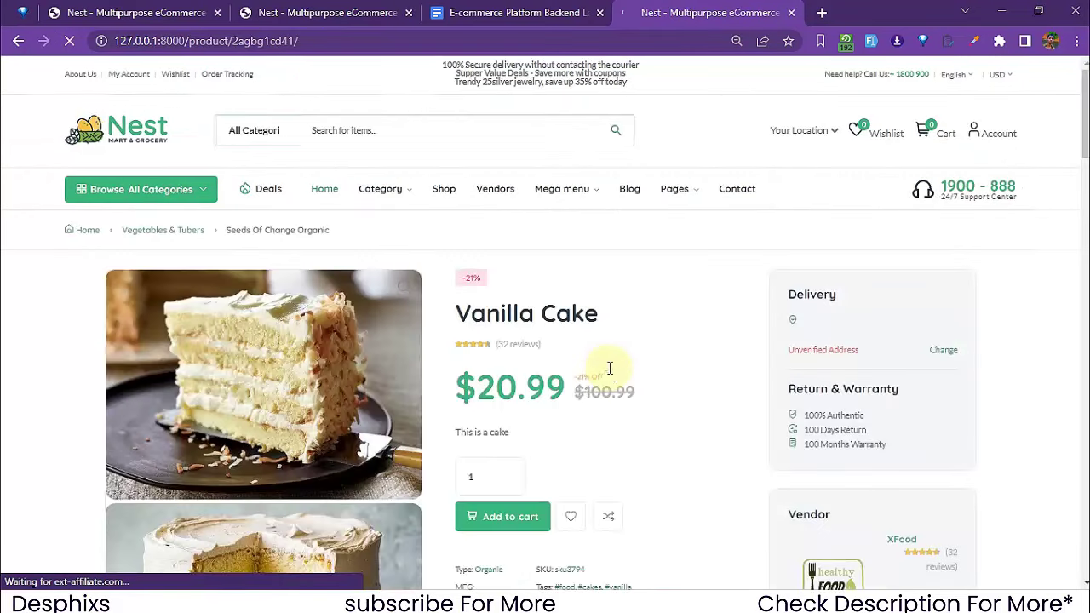
Step: Show the second gallery thumbnail, the layered chocolate-and-vanilla cake, as the main photo
{"action": "scroll", "coordinate": [608, 369], "scroll_direction": "down", "scroll_amount": 4}
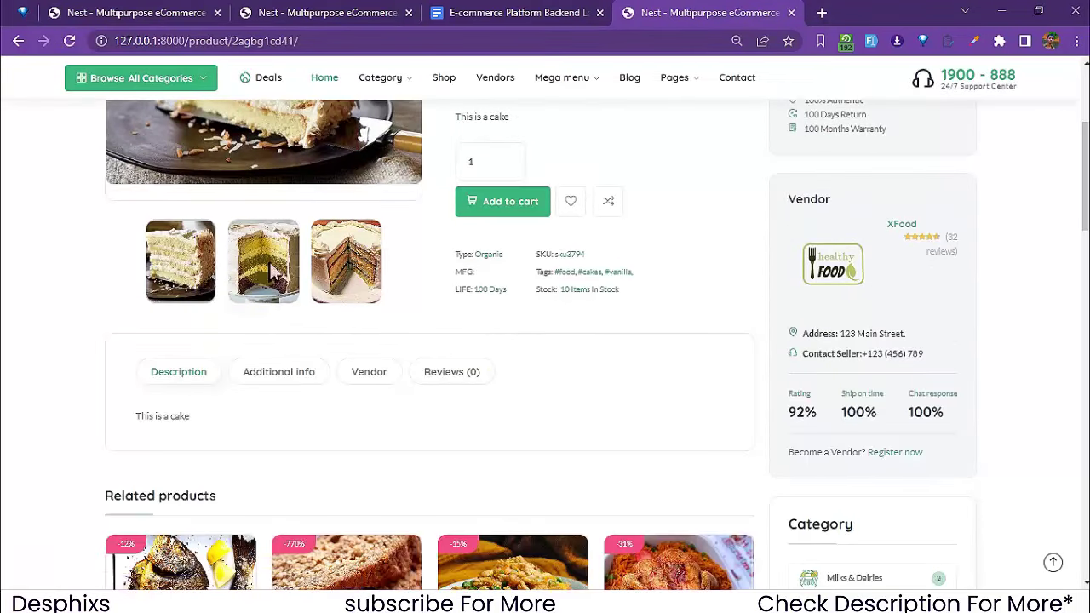
{"action": "left_click", "coordinate": [269, 264]}
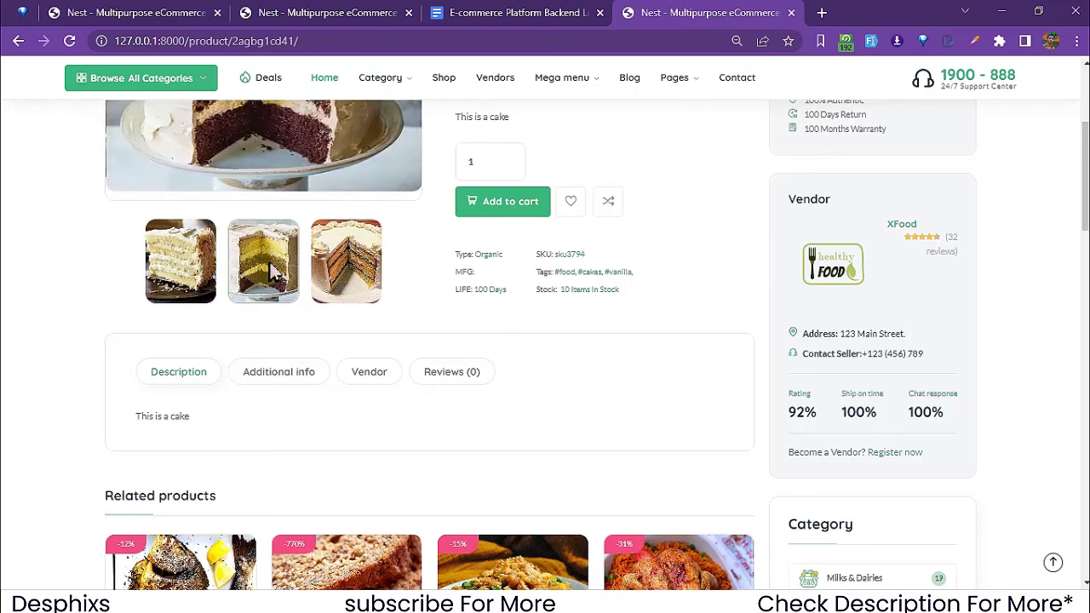
{"action": "scroll", "coordinate": [576, 285], "scroll_direction": "up", "scroll_amount": 2}
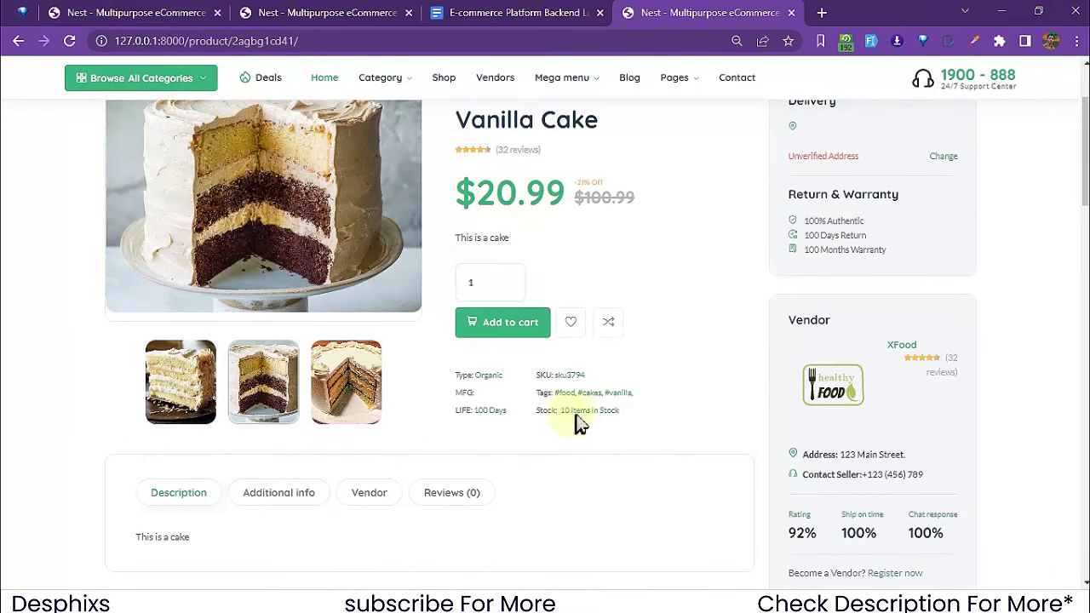
{"action": "scroll", "coordinate": [562, 418], "scroll_direction": "down", "scroll_amount": 3}
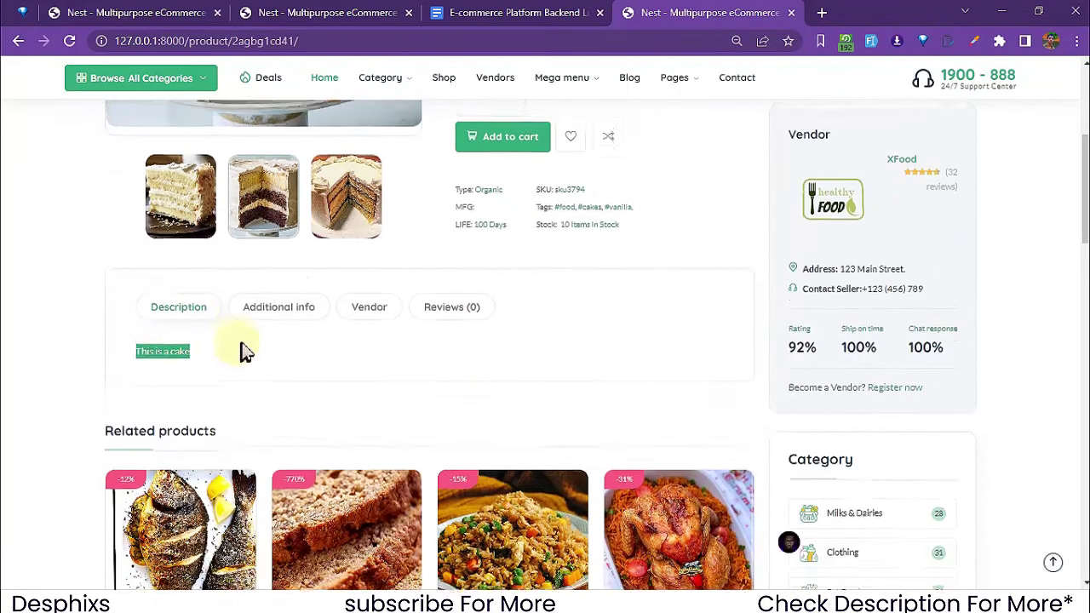
{"action": "scroll", "coordinate": [545, 194], "scroll_direction": "up", "scroll_amount": 2}
Step: Select the 'This is a cake' short description, then clear the selection
{"action": "triple_click", "coordinate": [521, 195]}
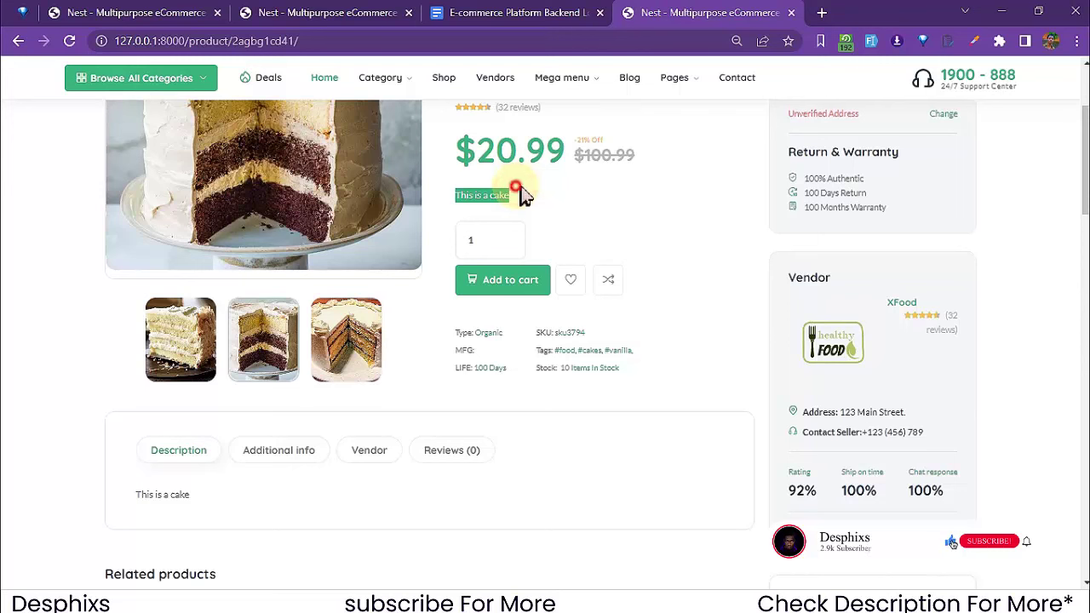
{"action": "left_click", "coordinate": [481, 201]}
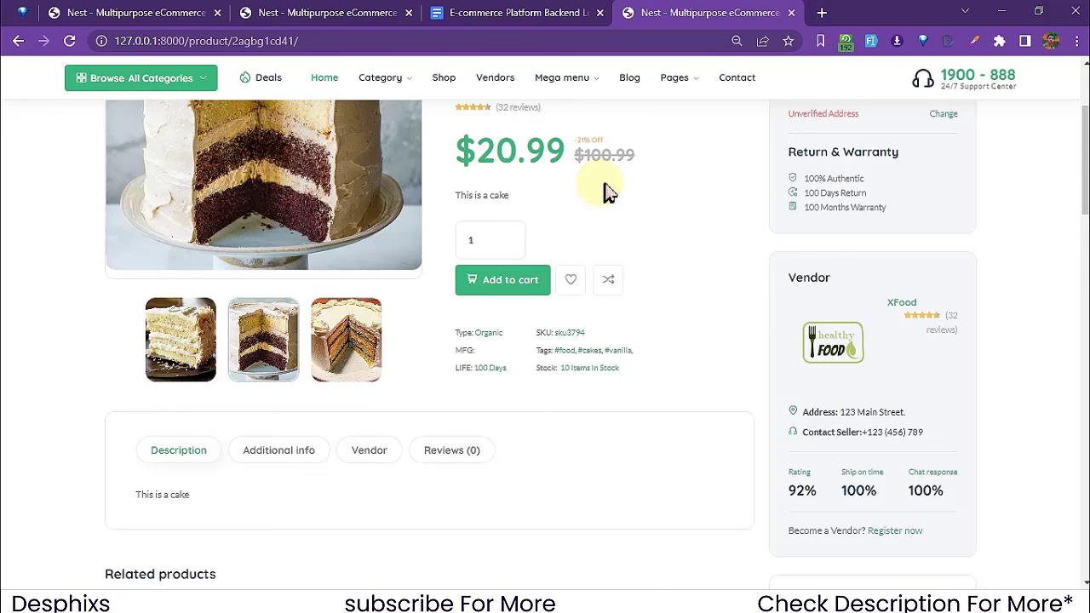
{"action": "scroll", "coordinate": [336, 530], "scroll_direction": "down", "scroll_amount": 1}
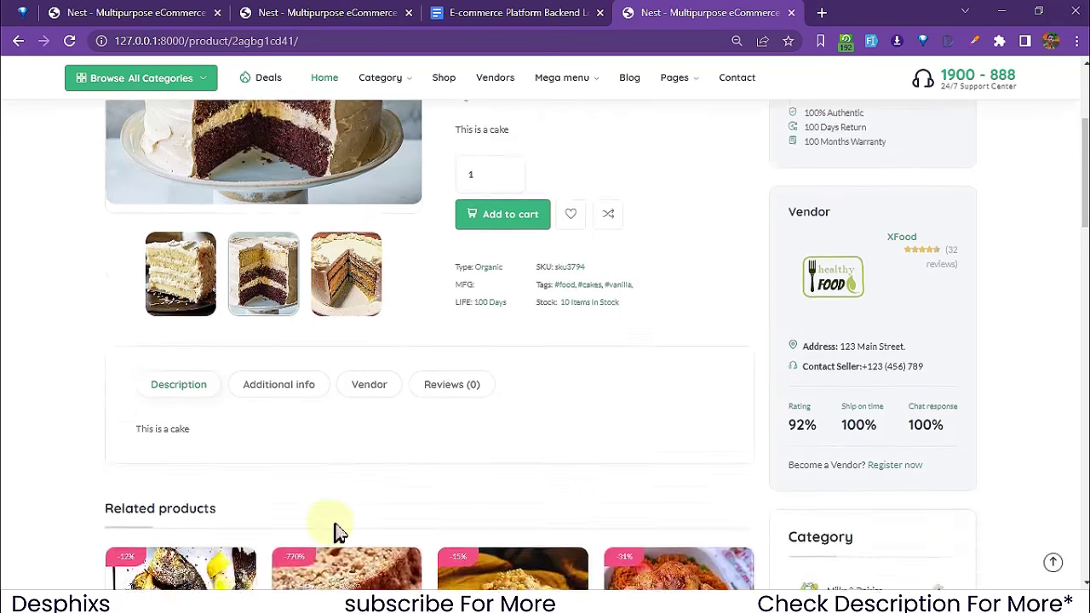
{"action": "scroll", "coordinate": [336, 531], "scroll_direction": "down", "scroll_amount": 1}
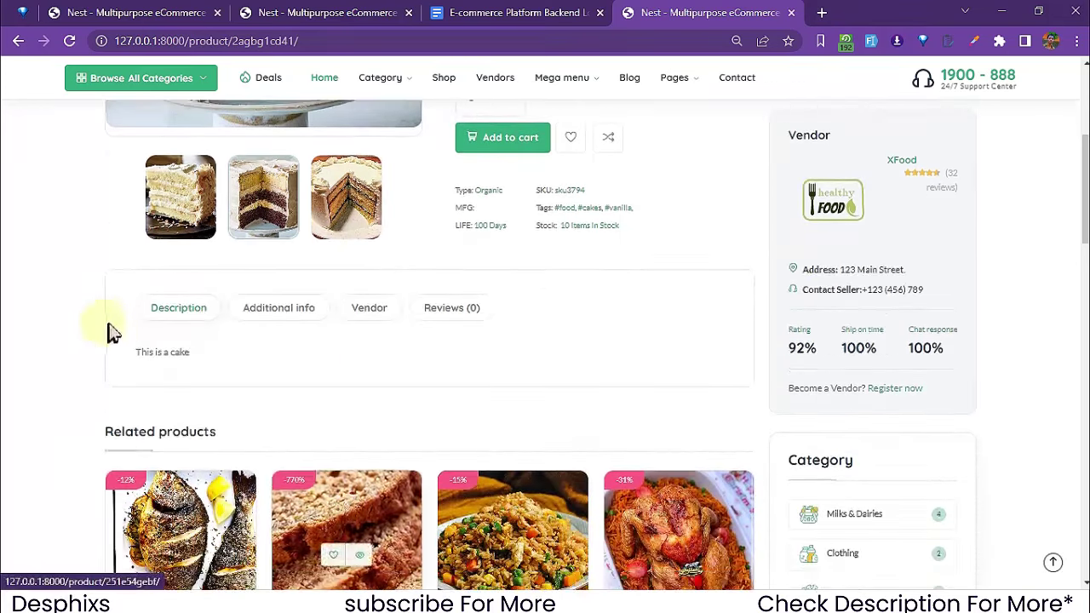
Step: Show the Additional info table (Frame Aluminum, Weight Capacity 60 LBS, Size M, S) and scroll through it
{"action": "left_click", "coordinate": [307, 313]}
{"action": "scroll", "coordinate": [312, 432], "scroll_direction": "down", "scroll_amount": 6}
{"action": "scroll", "coordinate": [312, 433], "scroll_direction": "up", "scroll_amount": 3}
{"action": "scroll", "coordinate": [205, 239], "scroll_direction": "up", "scroll_amount": 1}
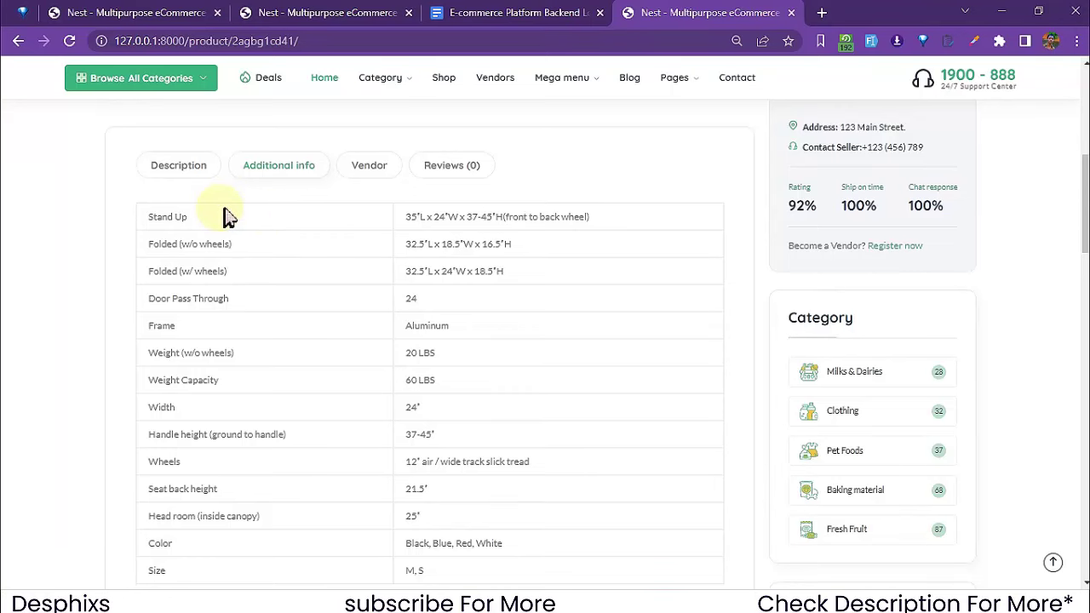
{"action": "scroll", "coordinate": [229, 216], "scroll_direction": "up", "scroll_amount": 4}
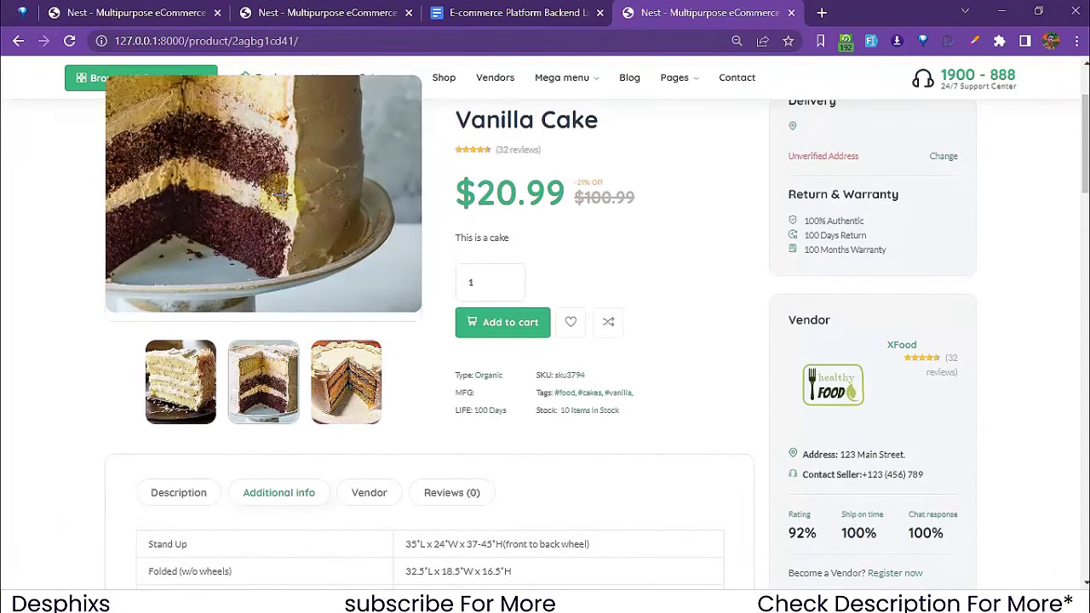
{"action": "scroll", "coordinate": [535, 236], "scroll_direction": "down", "scroll_amount": 5}
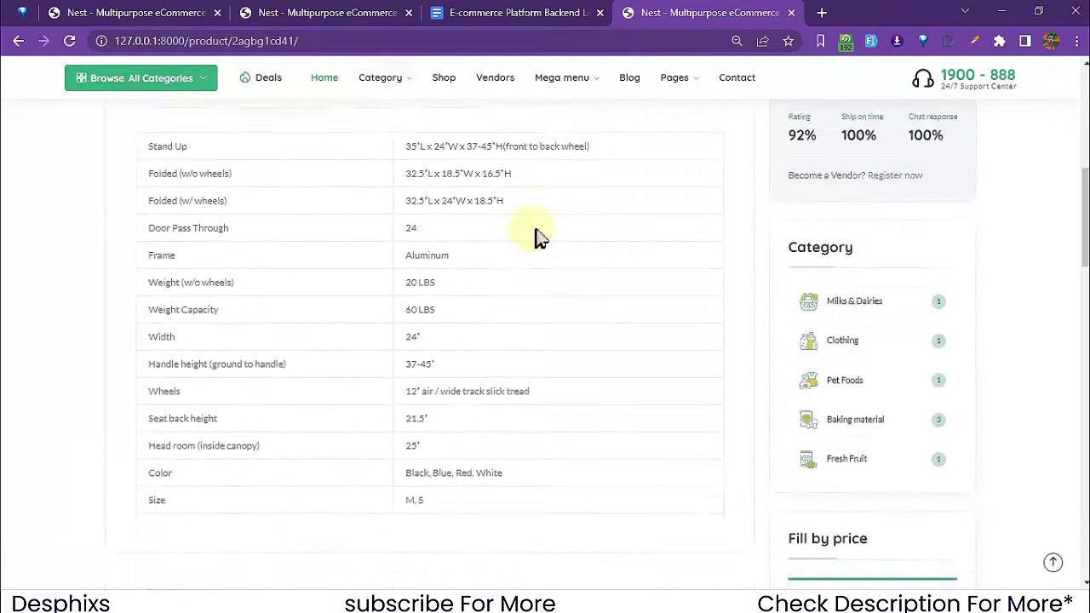
{"action": "scroll", "coordinate": [536, 236], "scroll_direction": "up", "scroll_amount": 2}
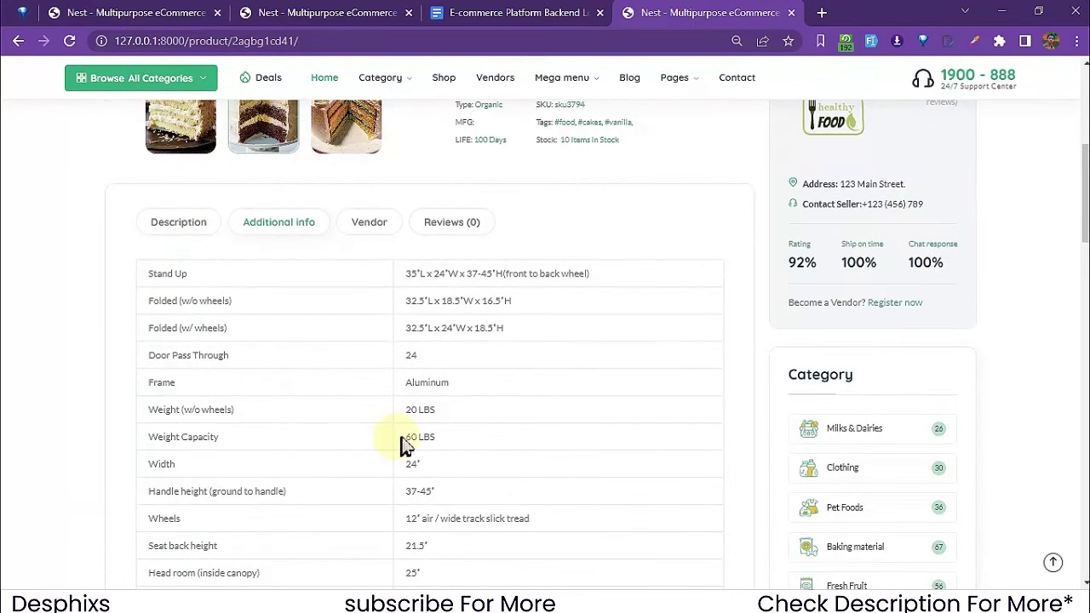
{"action": "scroll", "coordinate": [401, 445], "scroll_direction": "down", "scroll_amount": 2}
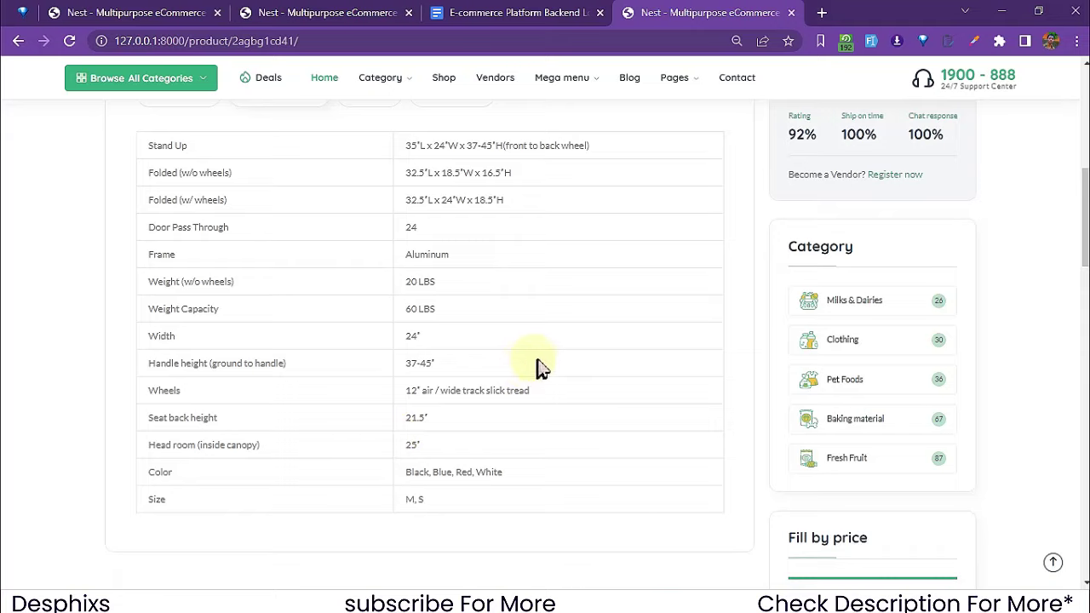
{"action": "scroll", "coordinate": [537, 366], "scroll_direction": "up", "scroll_amount": 5}
{"action": "scroll", "coordinate": [541, 367], "scroll_direction": "down", "scroll_amount": 4}
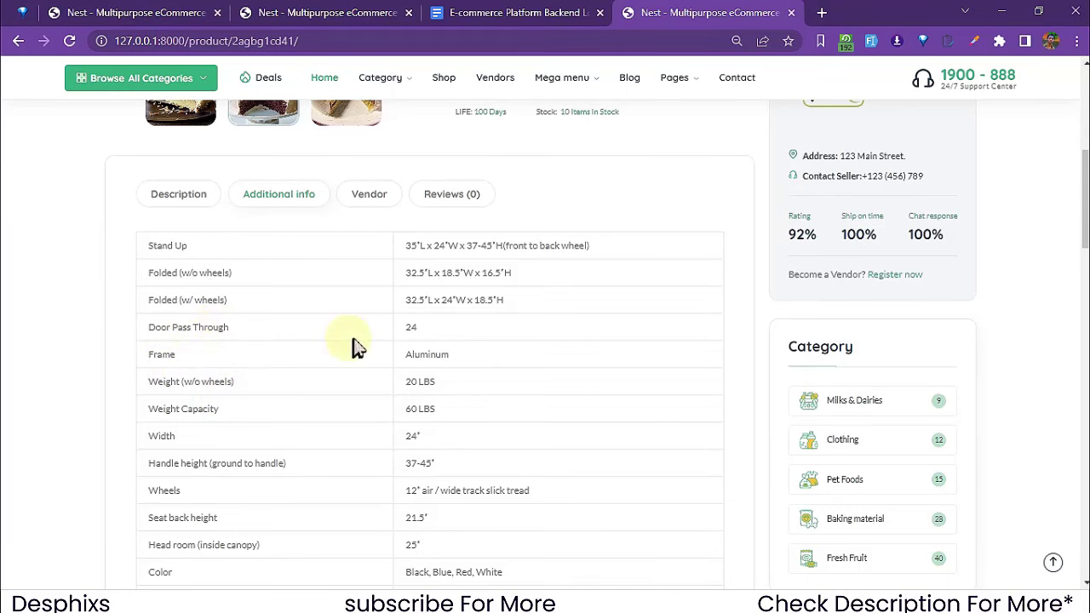
{"action": "scroll", "coordinate": [356, 345], "scroll_direction": "up", "scroll_amount": 1}
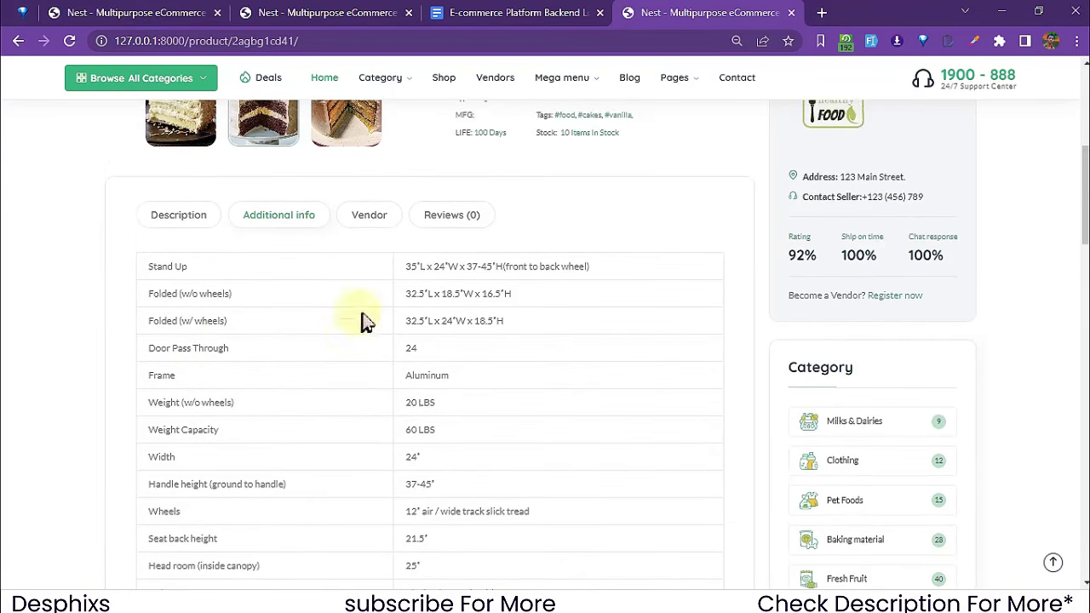
Step: Show the XFood Vendor tab with its 92% rating and 100% ship-on-time figures
{"action": "left_click", "coordinate": [381, 227]}
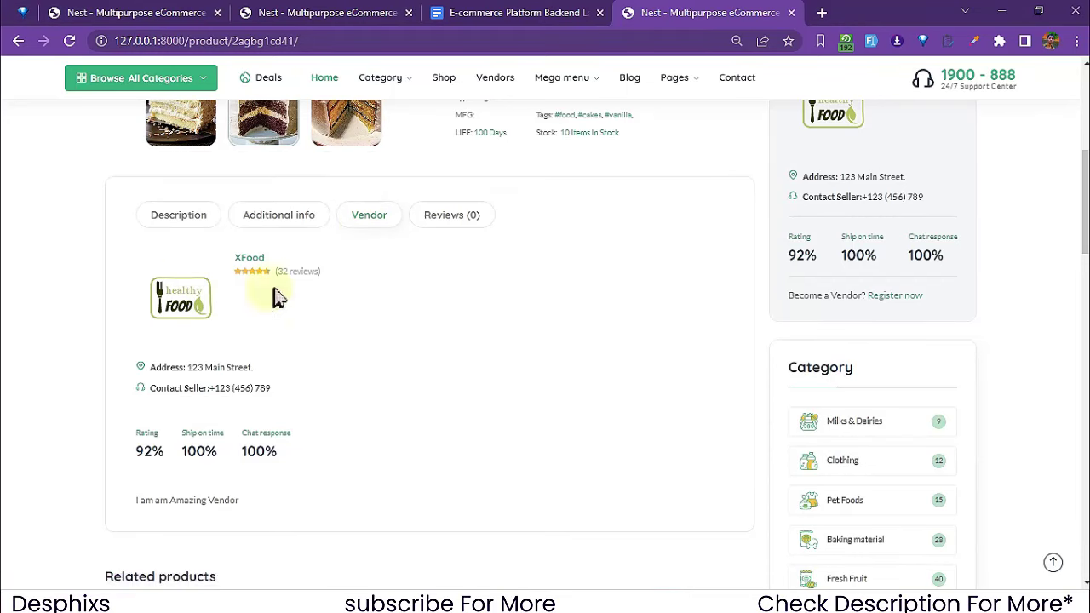
{"action": "scroll", "coordinate": [261, 346], "scroll_direction": "up", "scroll_amount": 5}
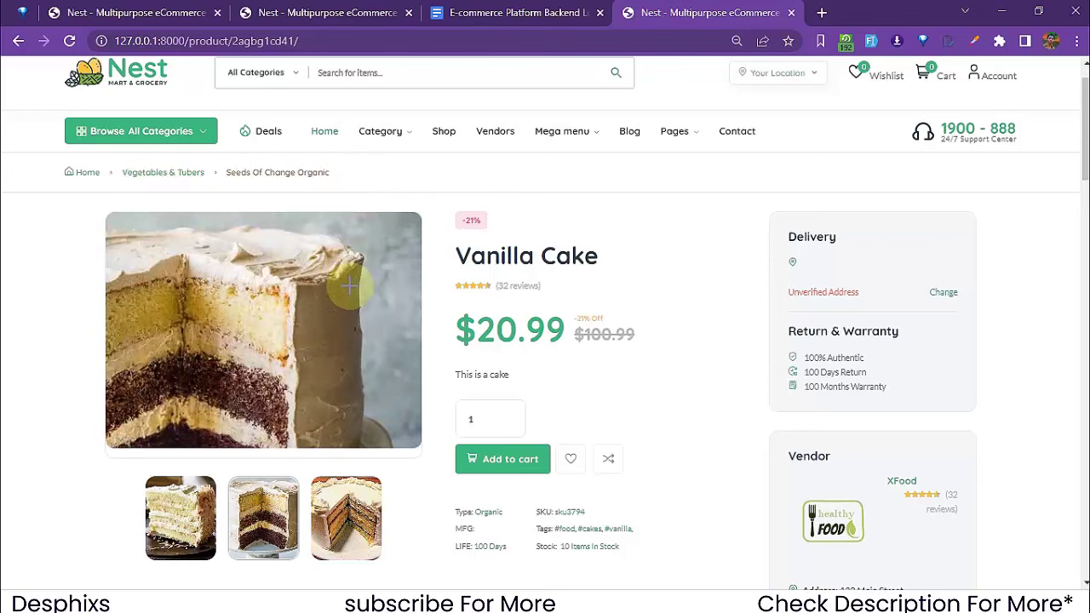
{"action": "scroll", "coordinate": [574, 295], "scroll_direction": "down", "scroll_amount": 5}
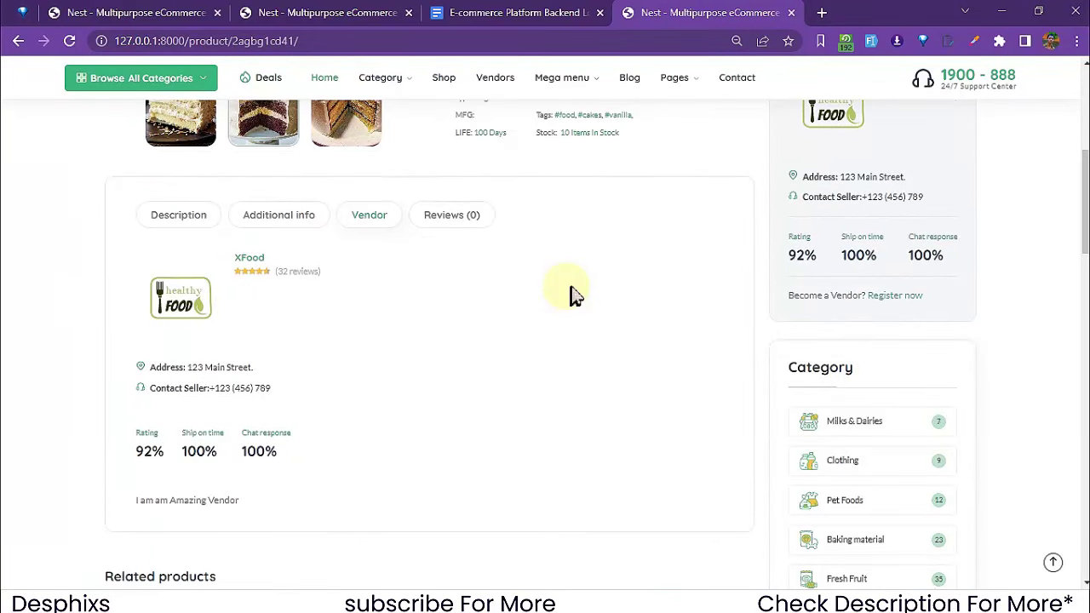
{"action": "scroll", "coordinate": [572, 292], "scroll_direction": "up", "scroll_amount": 1}
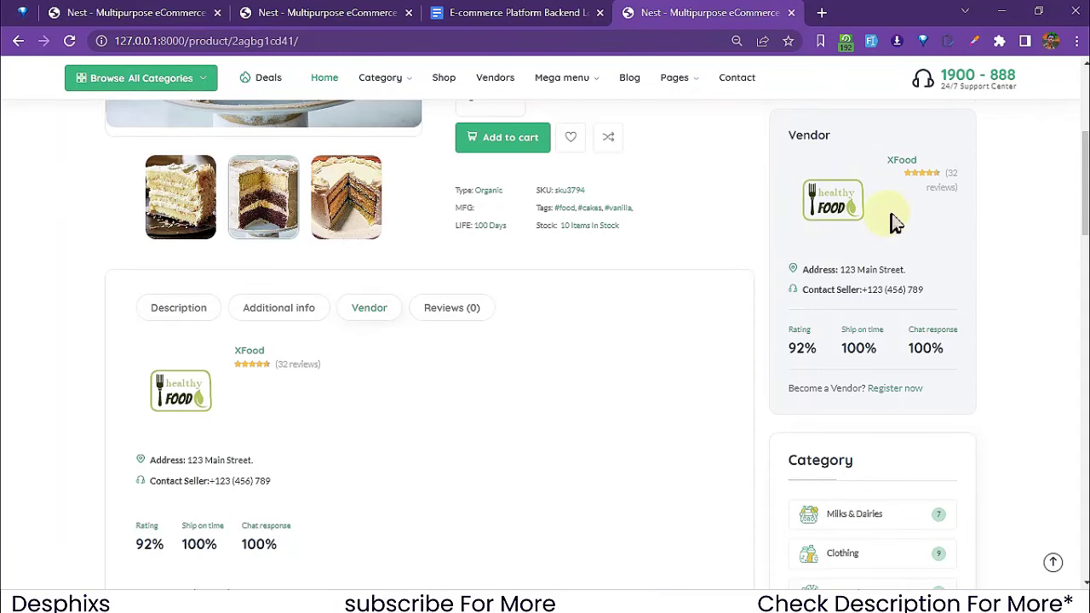
{"action": "scroll", "coordinate": [553, 385], "scroll_direction": "down", "scroll_amount": 2}
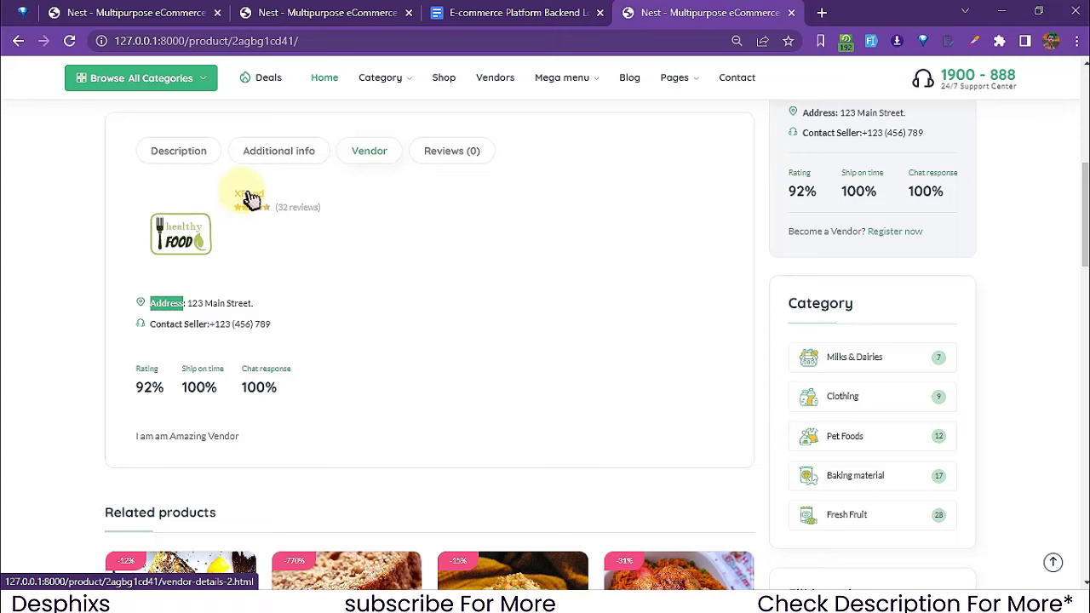
Step: Highlight the vendor's address and contact lines to inspect them
{"action": "left_click", "coordinate": [153, 307]}
{"action": "left_click_drag", "start_coordinate": [152, 307], "coordinate": [270, 328]}
{"action": "left_click", "coordinate": [242, 311]}
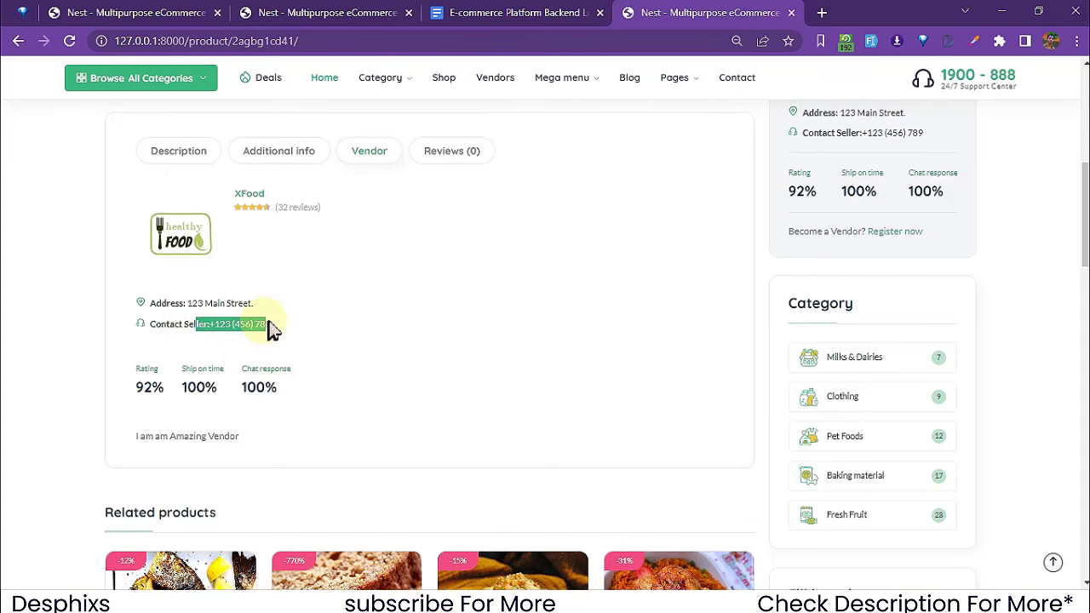
{"action": "left_click_drag", "start_coordinate": [269, 328], "coordinate": [271, 329]}
{"action": "scroll", "coordinate": [271, 329], "scroll_direction": "down", "scroll_amount": 3}
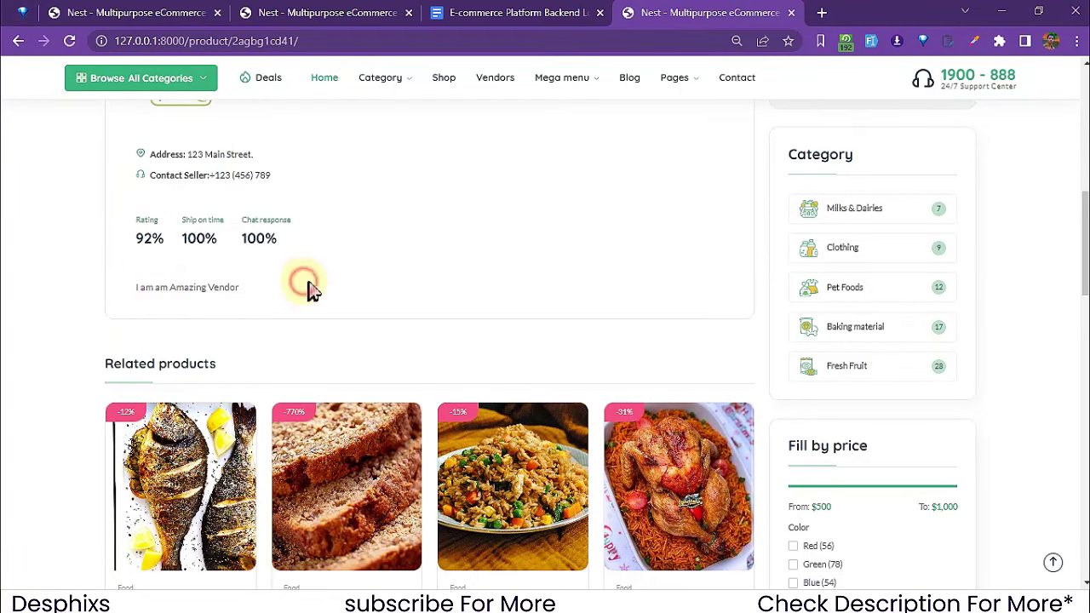
{"action": "scroll", "coordinate": [311, 289], "scroll_direction": "up", "scroll_amount": 3}
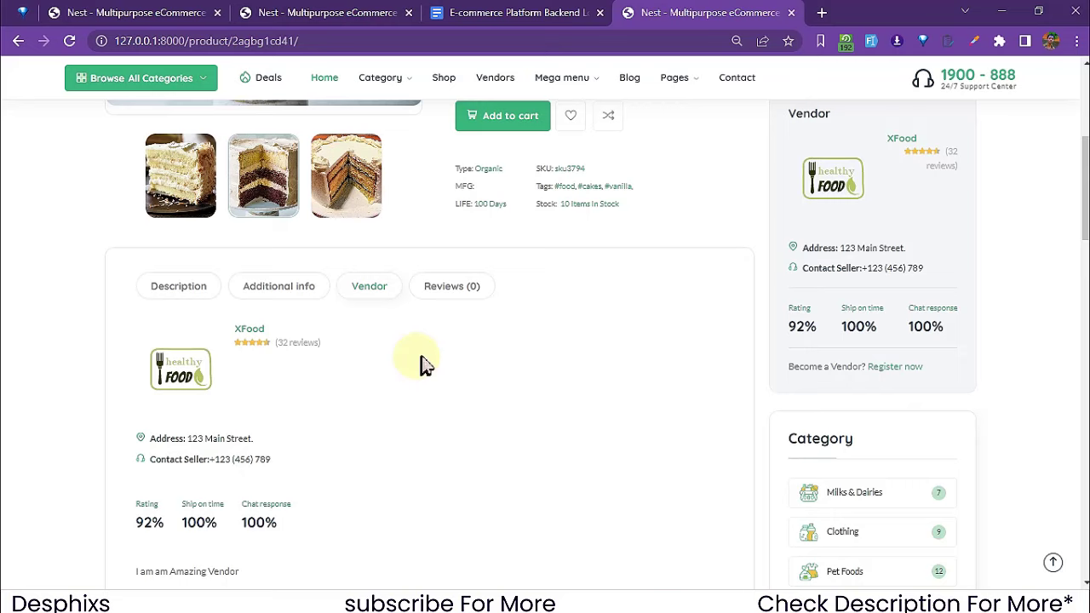
Step: Check the Vanilla Cake's empty Reviews (0) tab, then add 6 Vanilla Cakes to the cart and view it
{"action": "left_click", "coordinate": [452, 288]}
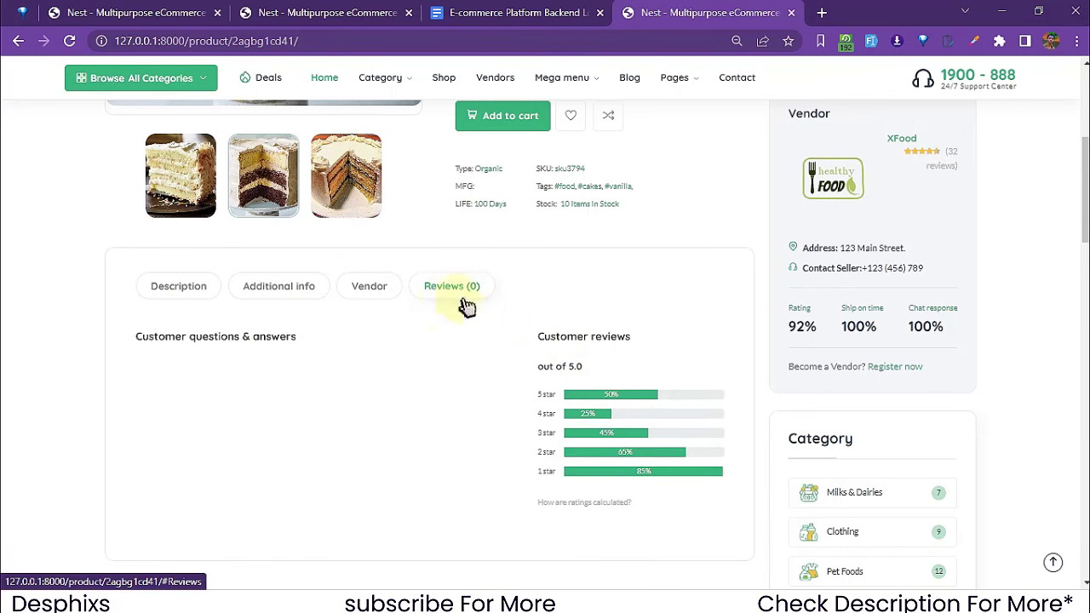
{"action": "scroll", "coordinate": [477, 323], "scroll_direction": "down", "scroll_amount": 2}
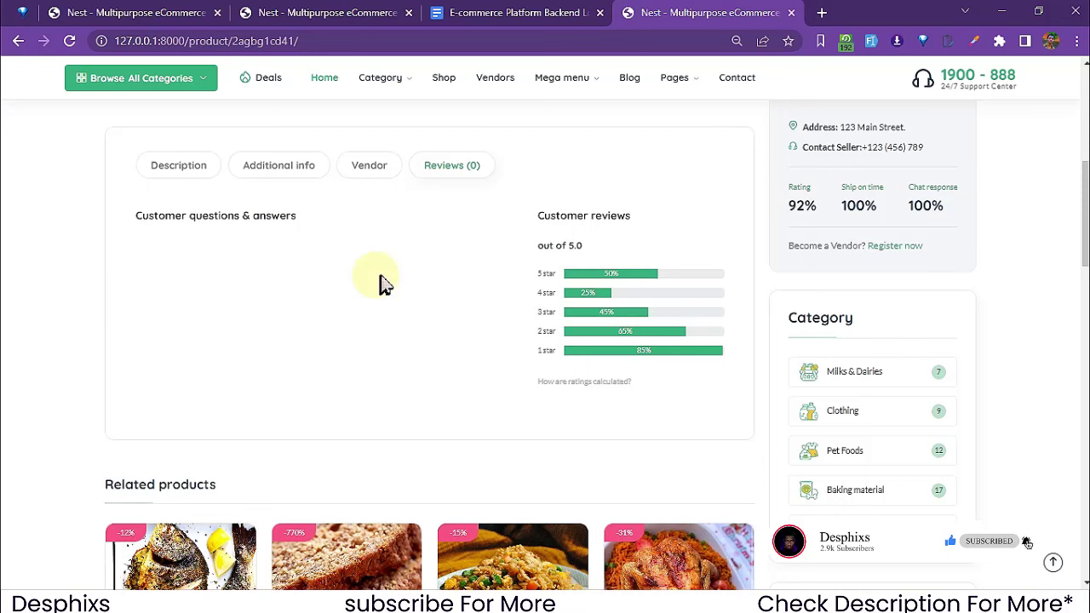
{"action": "scroll", "coordinate": [382, 284], "scroll_direction": "up", "scroll_amount": 1}
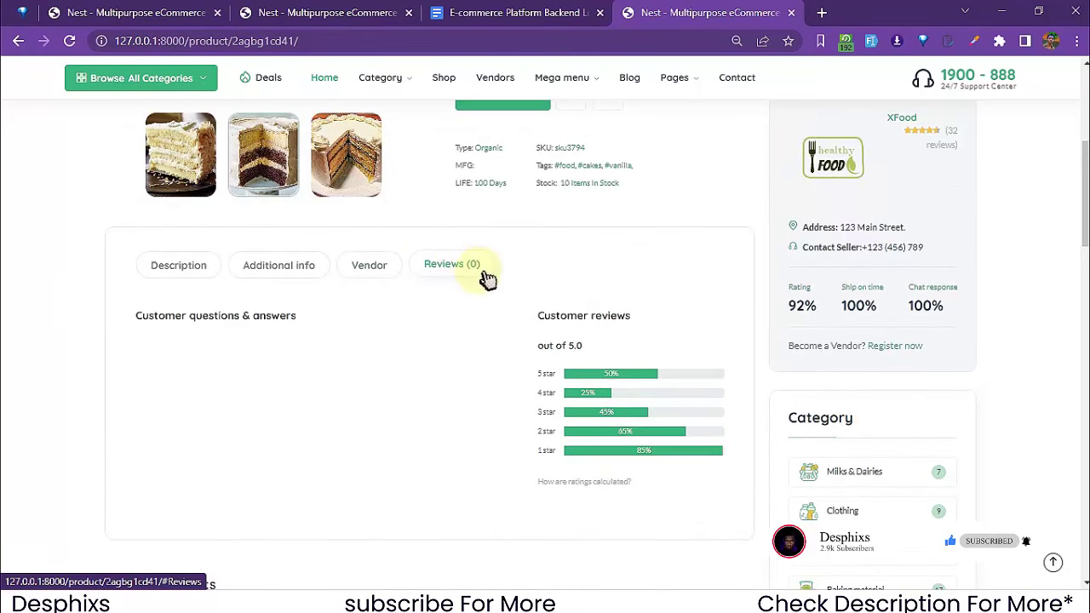
{"action": "scroll", "coordinate": [487, 279], "scroll_direction": "up", "scroll_amount": 2}
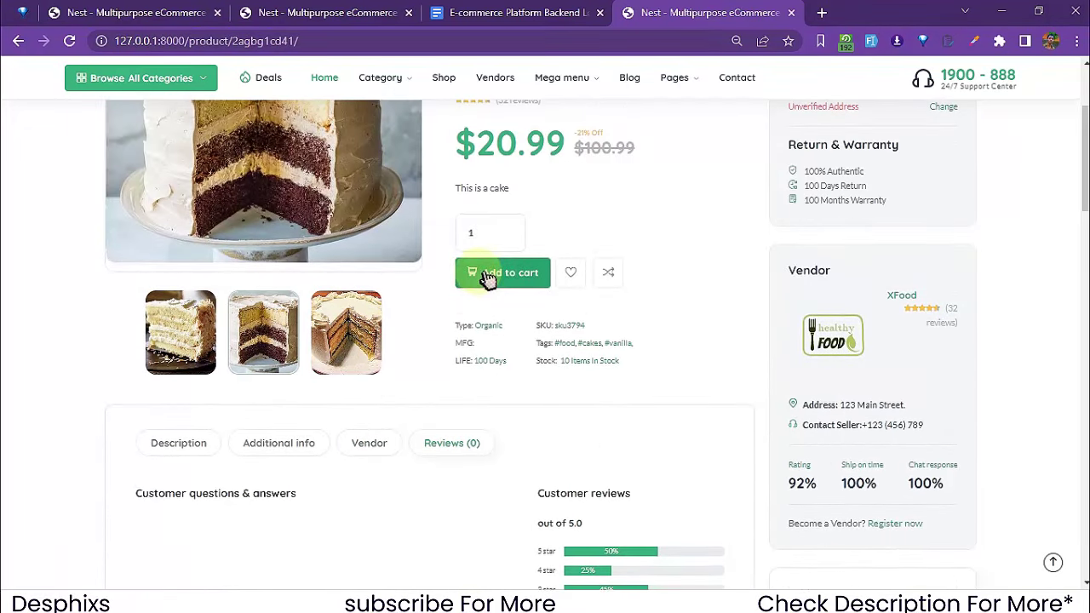
{"action": "scroll", "coordinate": [492, 236], "scroll_direction": "up", "scroll_amount": 2}
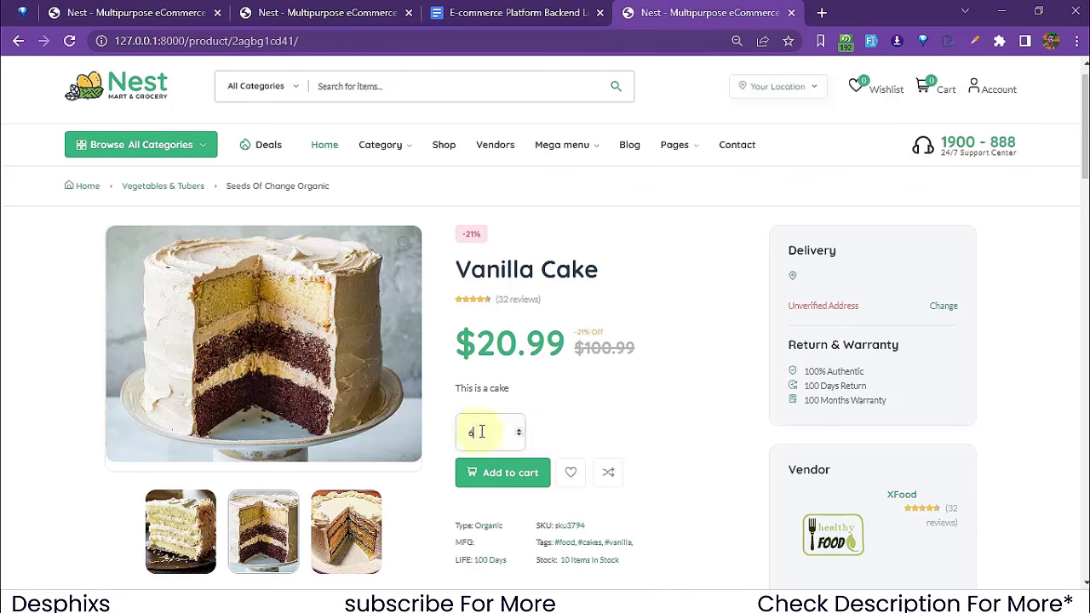
{"action": "left_click", "coordinate": [516, 473]}
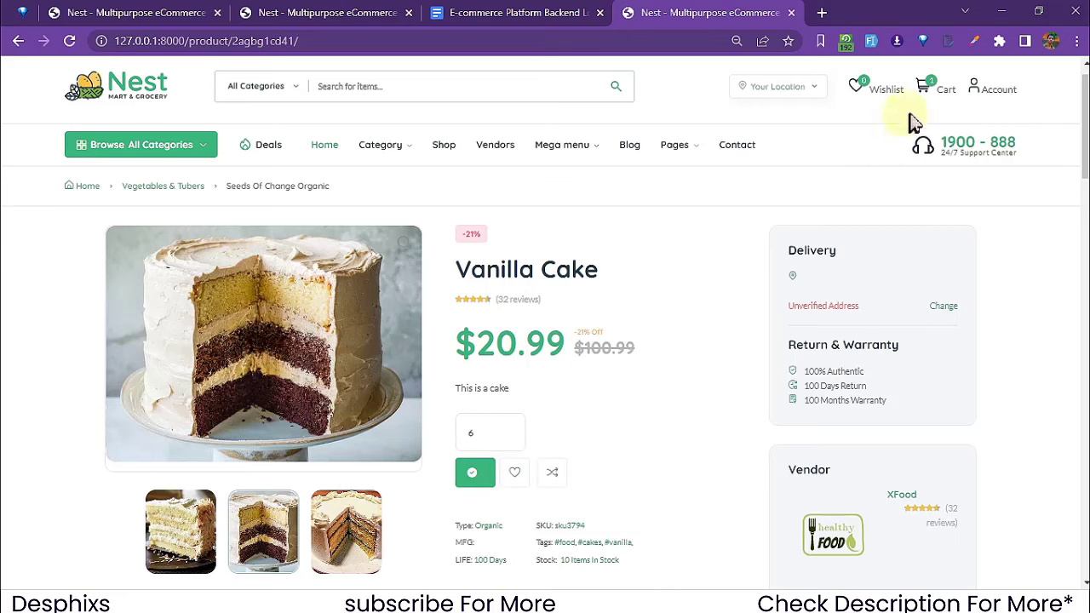
{"action": "left_click", "coordinate": [924, 87]}
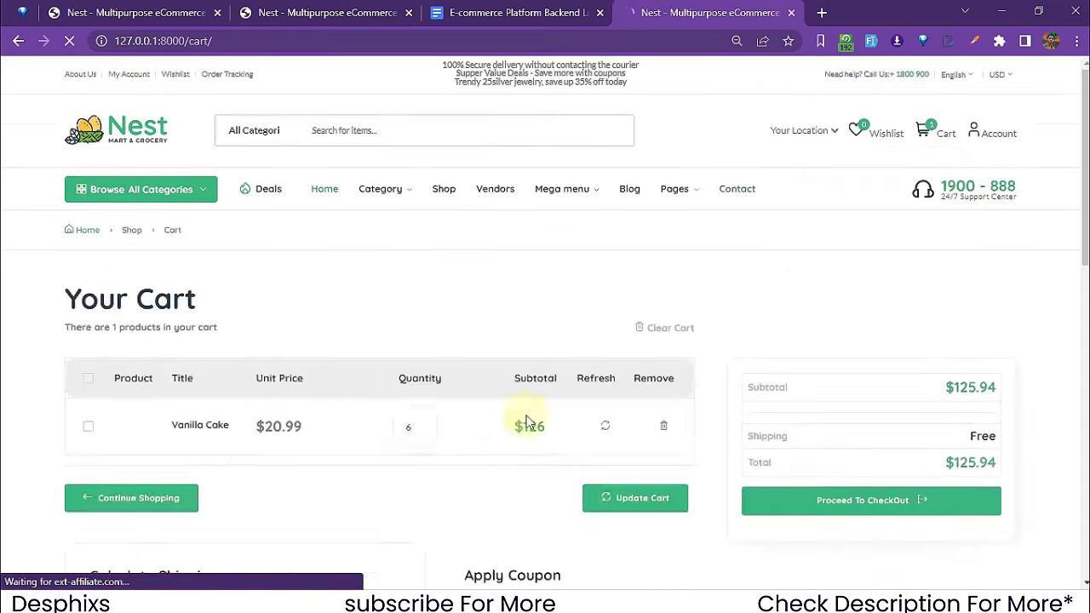
Step: Update the Vanilla Cake quantity to 9 for a $188.91 total, then lower it to 4
{"action": "scroll", "coordinate": [506, 455], "scroll_direction": "down", "scroll_amount": 2}
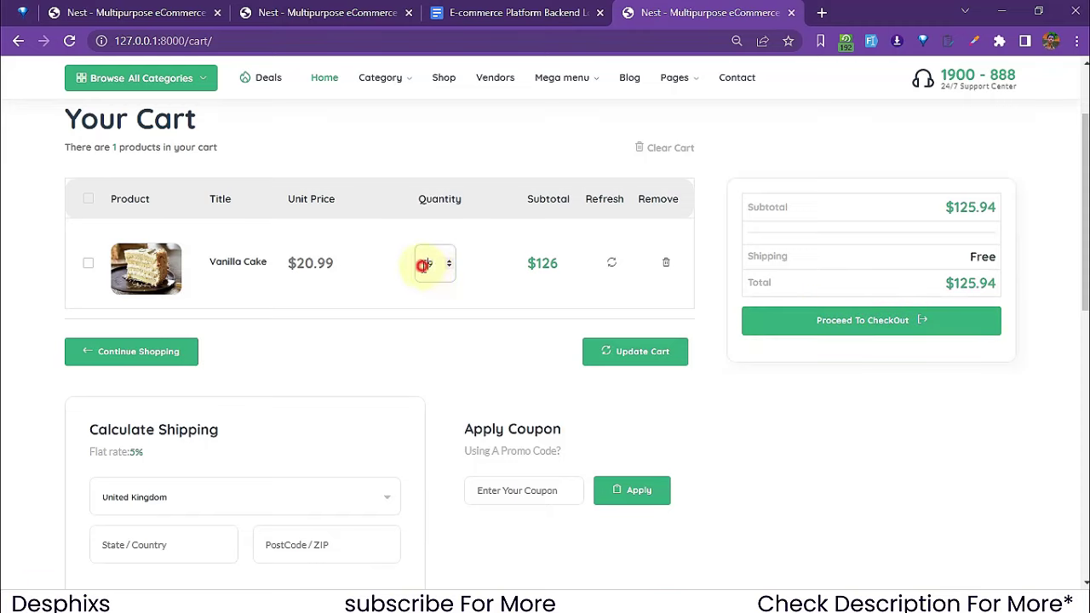
{"action": "left_click", "coordinate": [478, 315]}
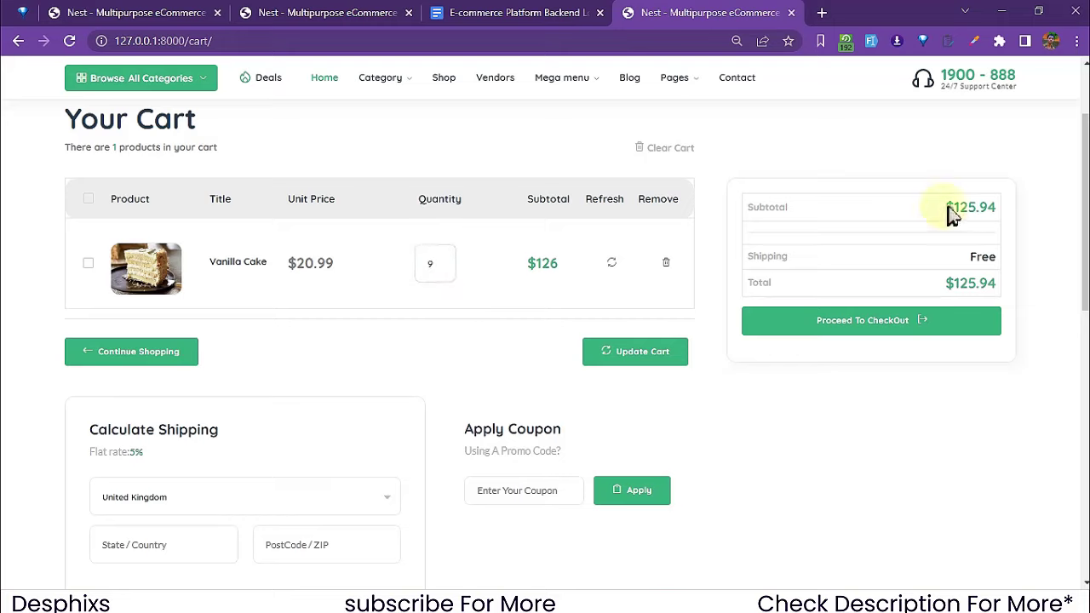
{"action": "left_click", "coordinate": [610, 264]}
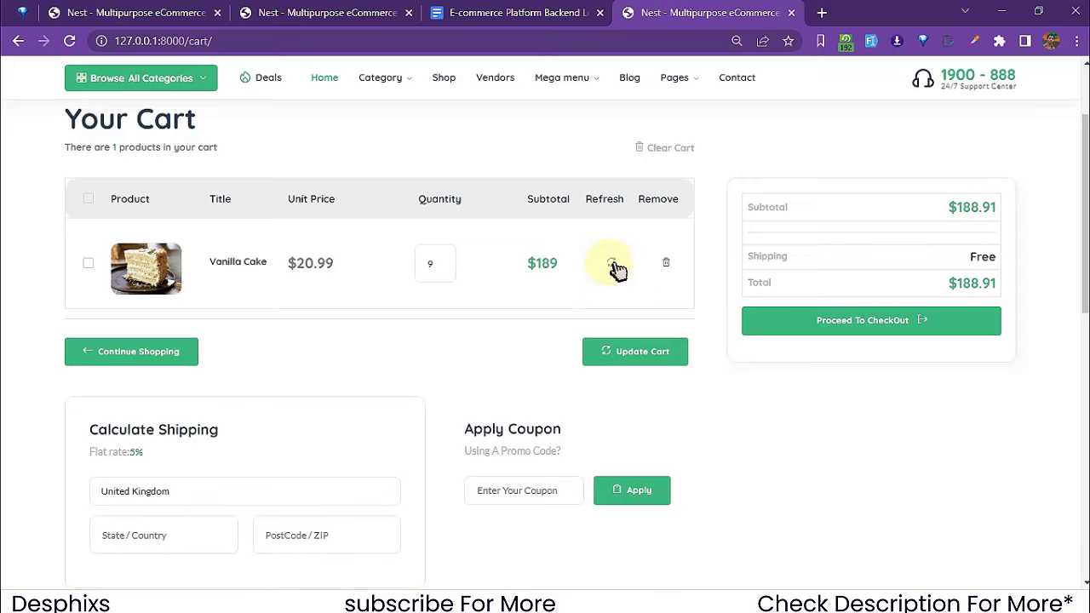
{"action": "left_click_drag", "start_coordinate": [528, 266], "coordinate": [562, 271]}
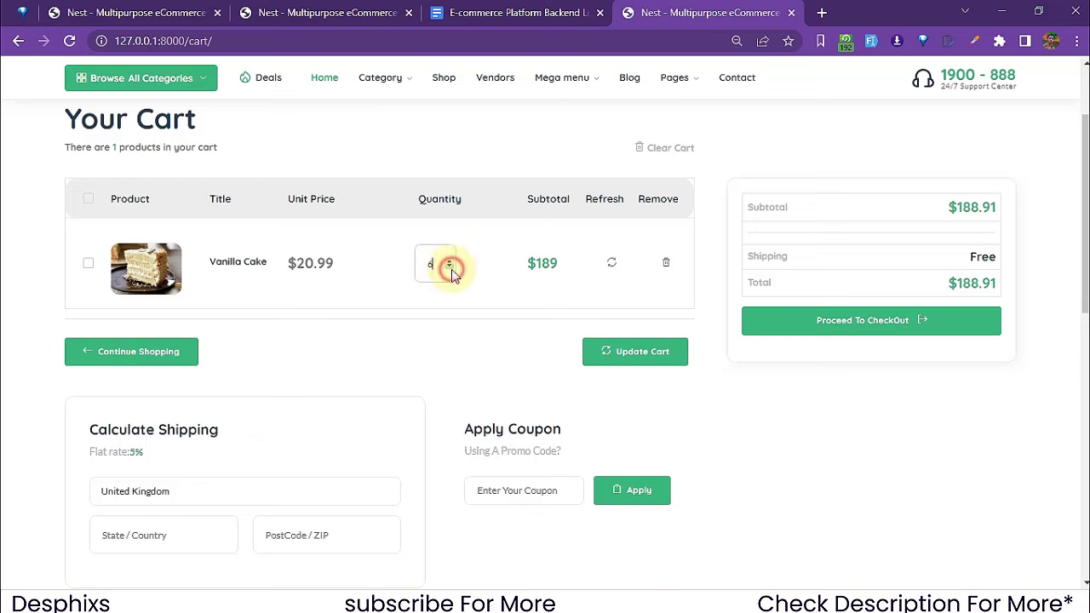
{"action": "left_click", "coordinate": [451, 269]}
{"action": "left_click", "coordinate": [451, 268]}
{"action": "scroll", "coordinate": [504, 275], "scroll_direction": "up", "scroll_amount": 2}
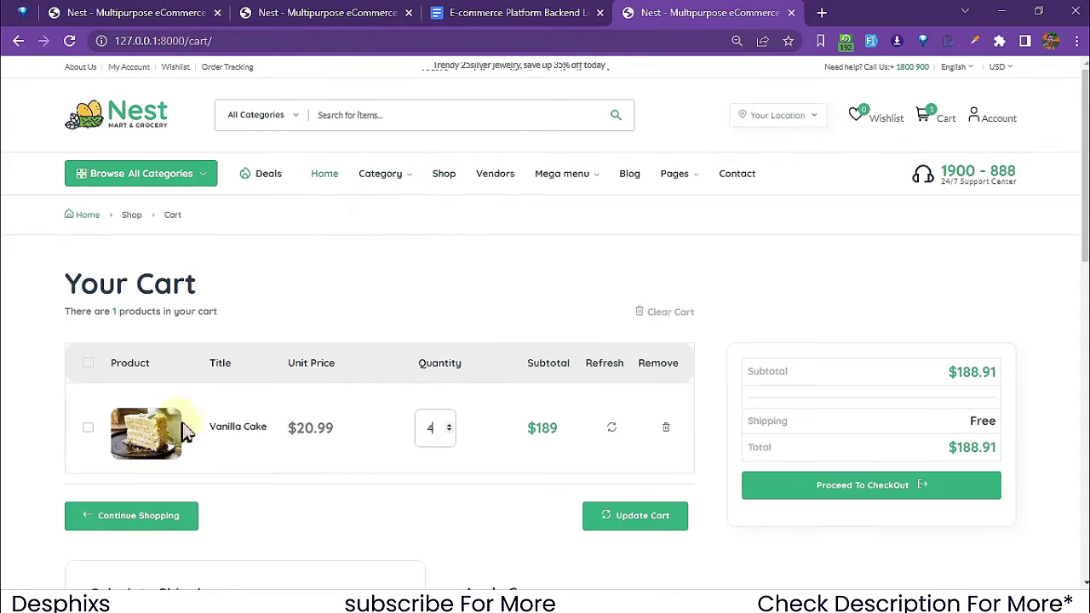
Step: Open Vanilla Cake from the cart and browse its Related products, like Jollof Rice and Red Velvet Cakes
{"action": "left_click", "coordinate": [238, 426]}
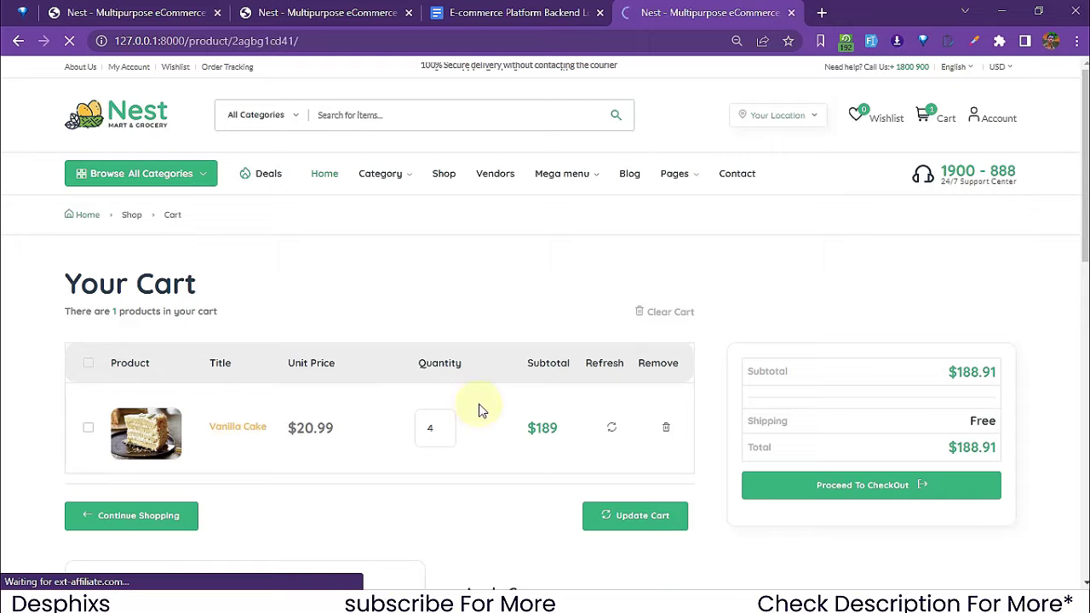
{"action": "scroll", "coordinate": [479, 412], "scroll_direction": "down", "scroll_amount": 5}
{"action": "scroll", "coordinate": [479, 412], "scroll_direction": "down", "scroll_amount": 8}
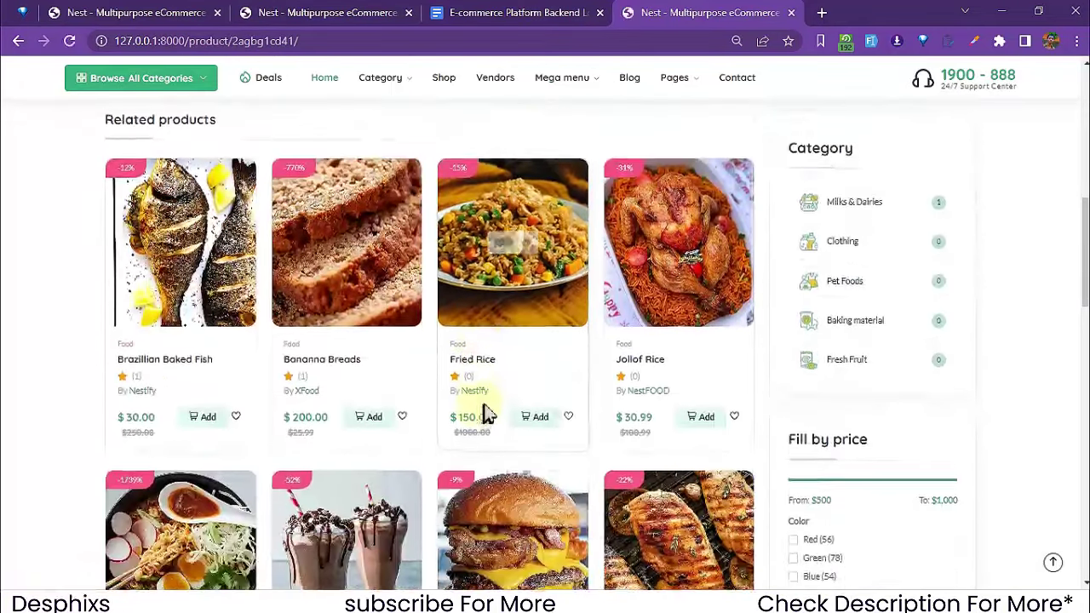
{"action": "scroll", "coordinate": [497, 238], "scroll_direction": "up", "scroll_amount": 2}
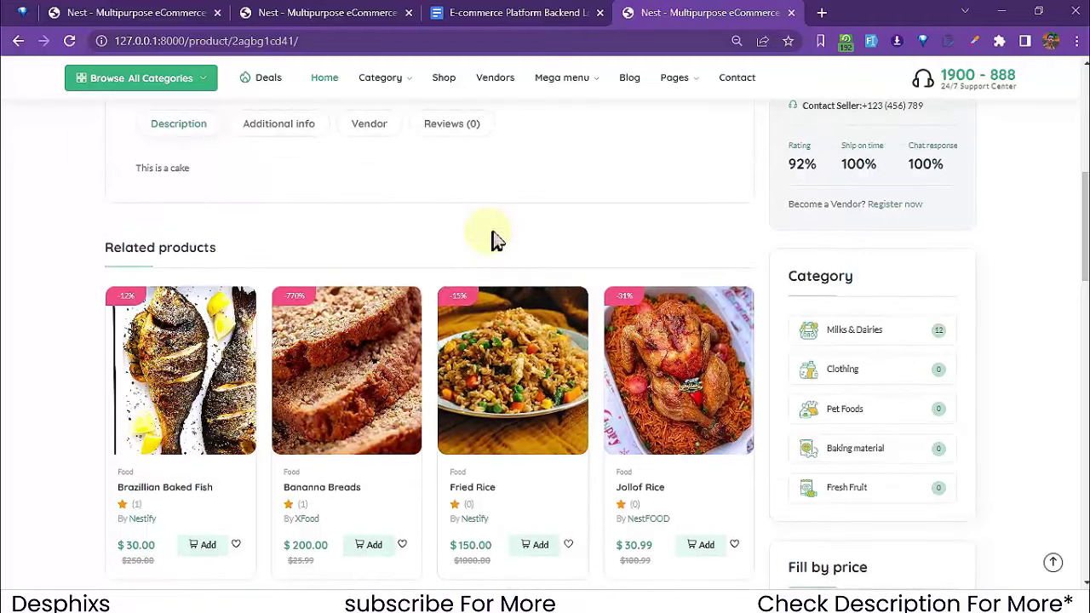
{"action": "scroll", "coordinate": [494, 236], "scroll_direction": "down", "scroll_amount": 4}
{"action": "scroll", "coordinate": [493, 234], "scroll_direction": "up", "scroll_amount": 7}
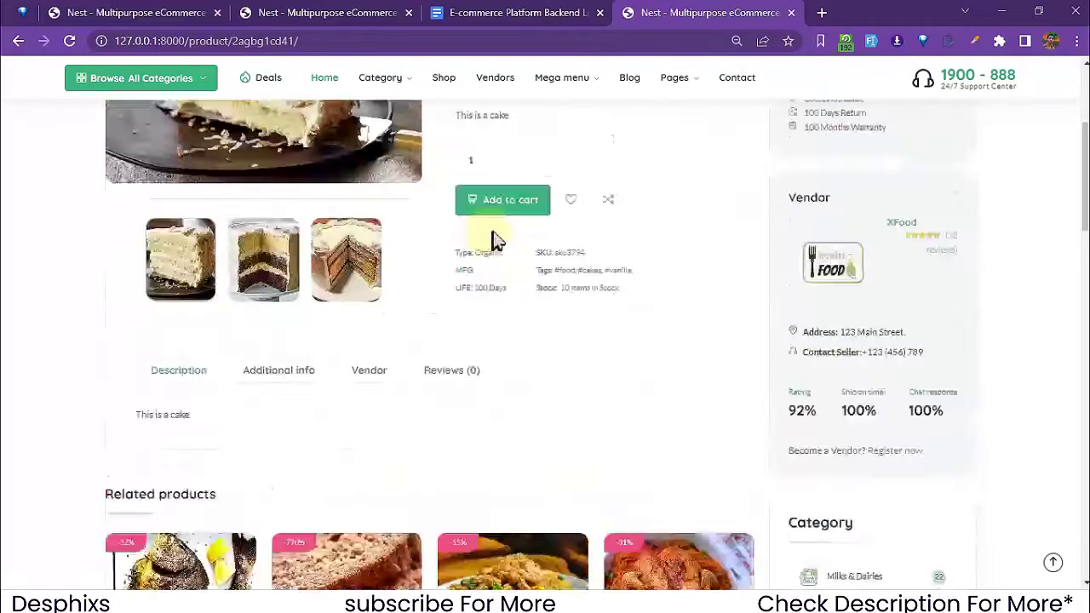
{"action": "scroll", "coordinate": [489, 231], "scroll_direction": "up", "scroll_amount": 3}
{"action": "scroll", "coordinate": [540, 348], "scroll_direction": "down", "scroll_amount": 3}
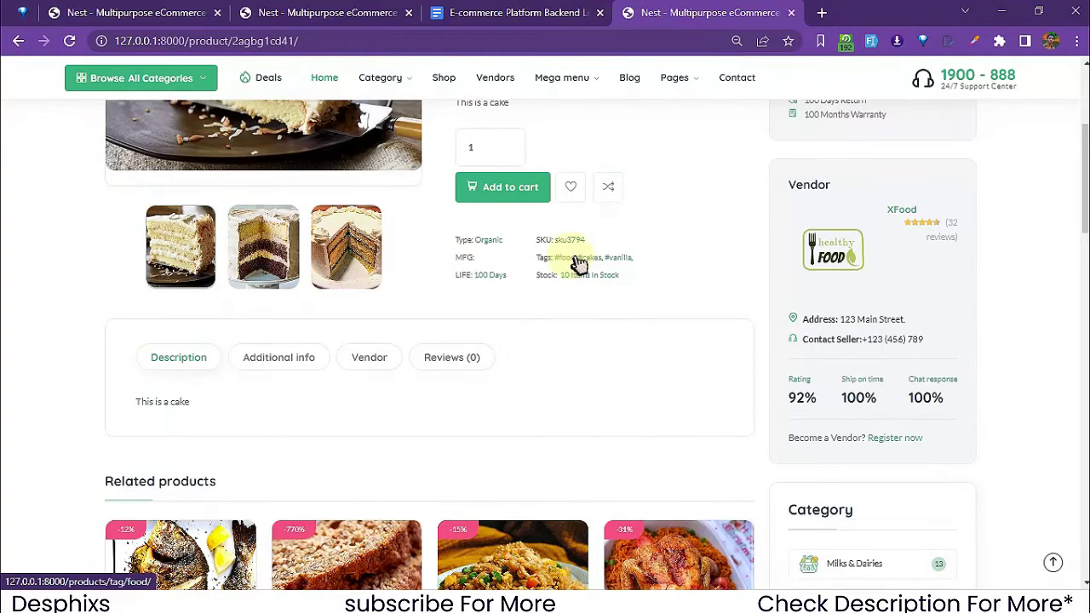
{"action": "scroll", "coordinate": [630, 255], "scroll_direction": "up", "scroll_amount": 2}
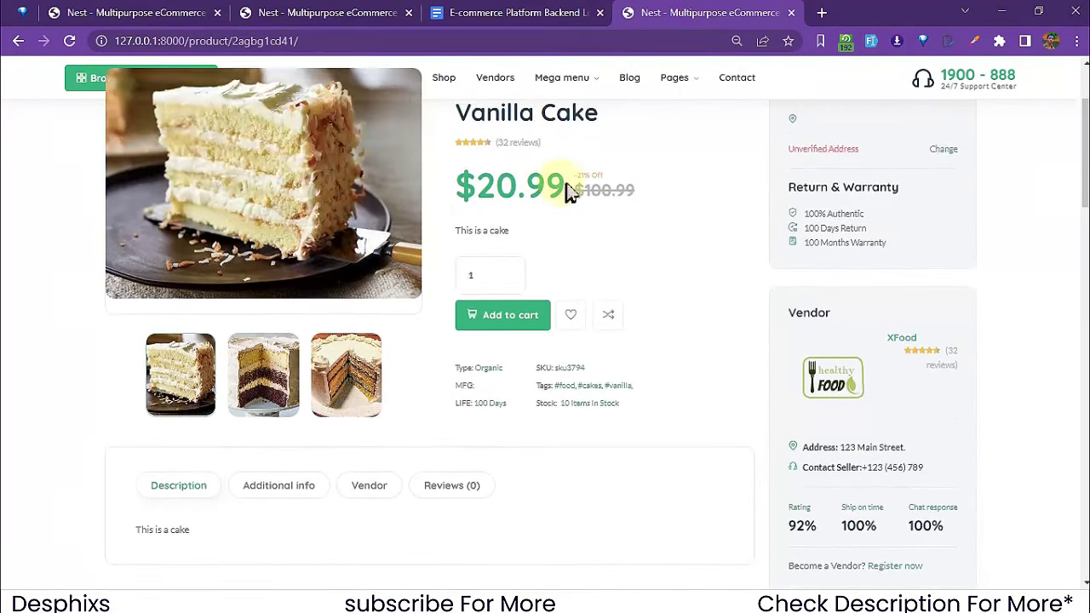
{"action": "scroll", "coordinate": [566, 189], "scroll_direction": "up", "scroll_amount": 2}
{"action": "scroll", "coordinate": [566, 189], "scroll_direction": "down", "scroll_amount": 8}
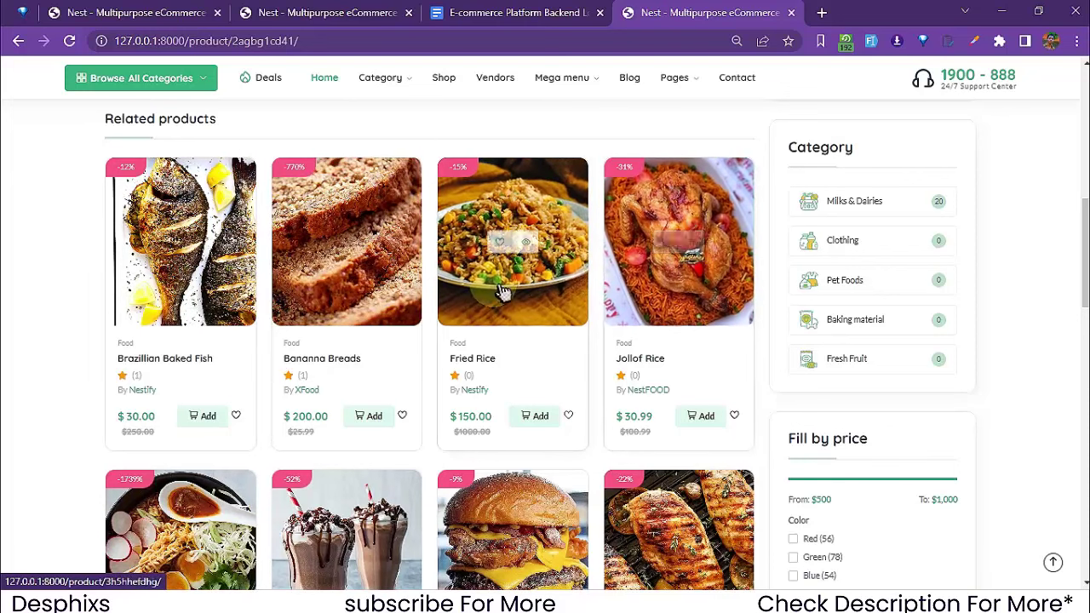
{"action": "scroll", "coordinate": [397, 349], "scroll_direction": "up", "scroll_amount": 1}
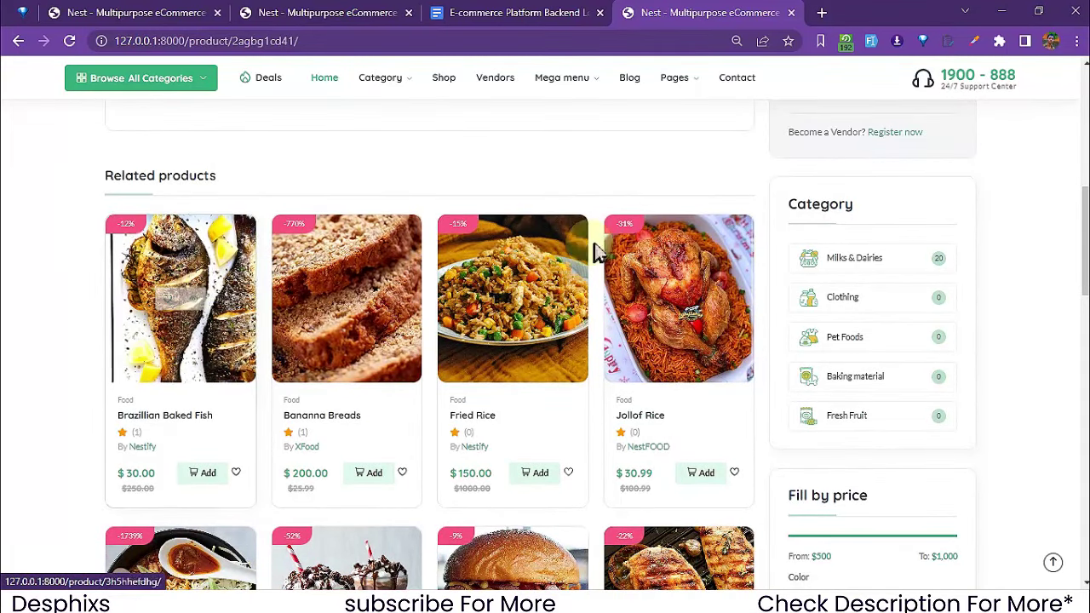
{"action": "scroll", "coordinate": [402, 263], "scroll_direction": "up", "scroll_amount": 1}
{"action": "scroll", "coordinate": [402, 262], "scroll_direction": "up", "scroll_amount": 3}
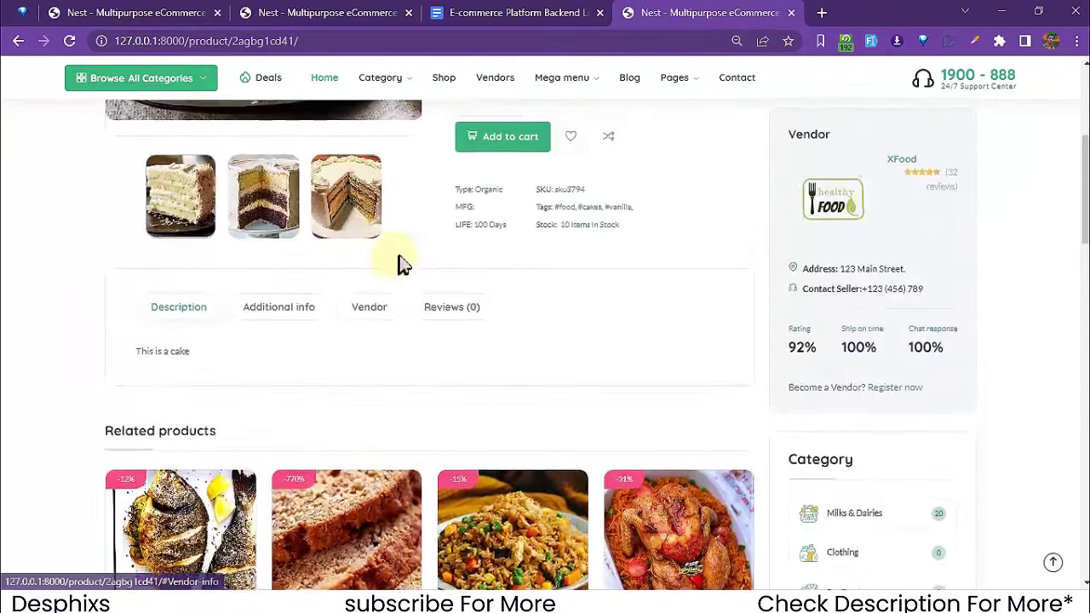
{"action": "scroll", "coordinate": [401, 261], "scroll_direction": "down", "scroll_amount": 6}
{"action": "scroll", "coordinate": [401, 260], "scroll_direction": "up", "scroll_amount": 3}
{"action": "scroll", "coordinate": [401, 263], "scroll_direction": "up", "scroll_amount": 5}
{"action": "scroll", "coordinate": [401, 263], "scroll_direction": "down", "scroll_amount": 4}
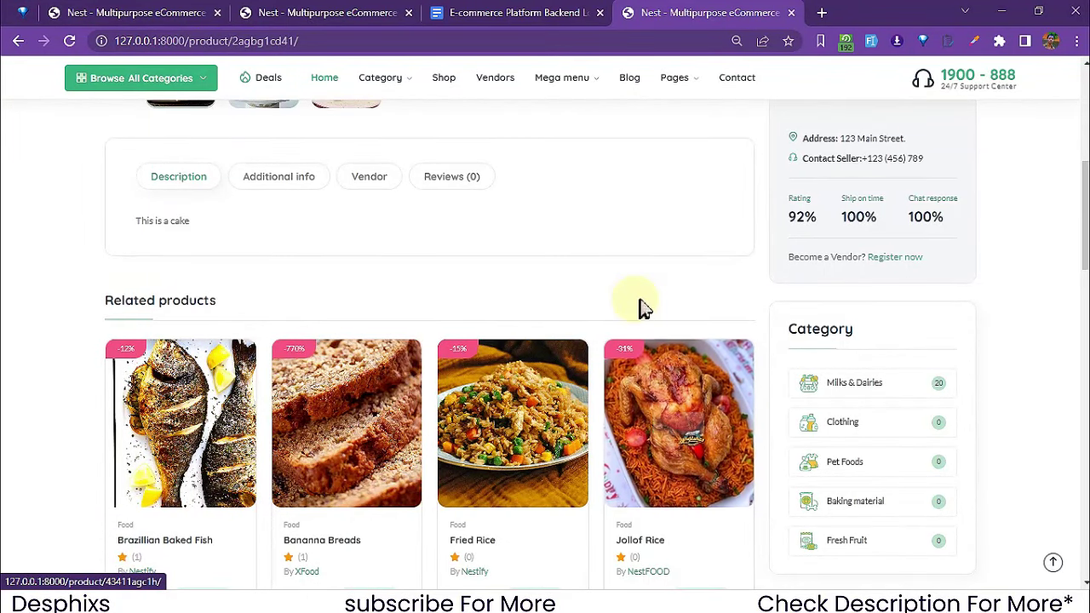
{"action": "scroll", "coordinate": [645, 307], "scroll_direction": "down", "scroll_amount": 3}
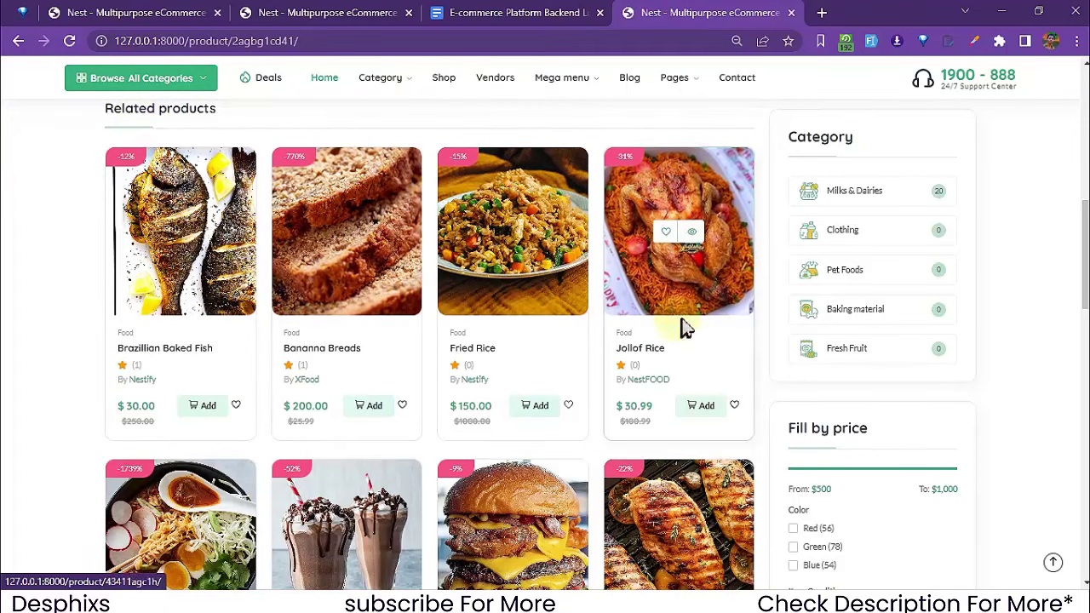
{"action": "scroll", "coordinate": [682, 329], "scroll_direction": "down", "scroll_amount": 4}
{"action": "scroll", "coordinate": [737, 446], "scroll_direction": "up", "scroll_amount": 1}
{"action": "scroll", "coordinate": [737, 445], "scroll_direction": "down", "scroll_amount": 3}
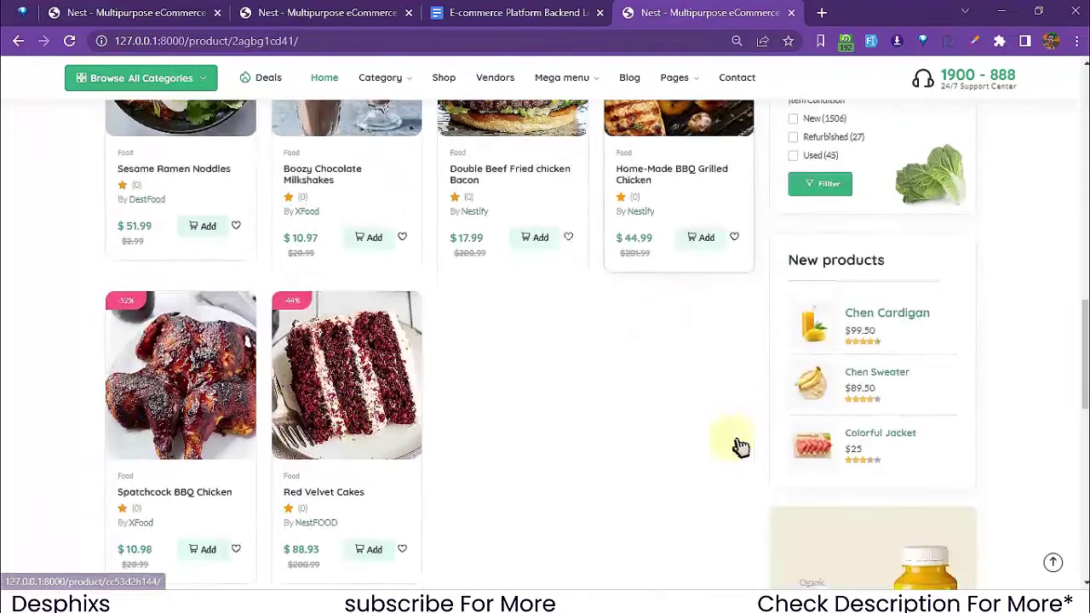
Step: Open the Spatchcock BBQ Chicken page ($10.98, vendor XFood) and check its empty Reviews (0) tab
{"action": "left_click", "coordinate": [214, 425]}
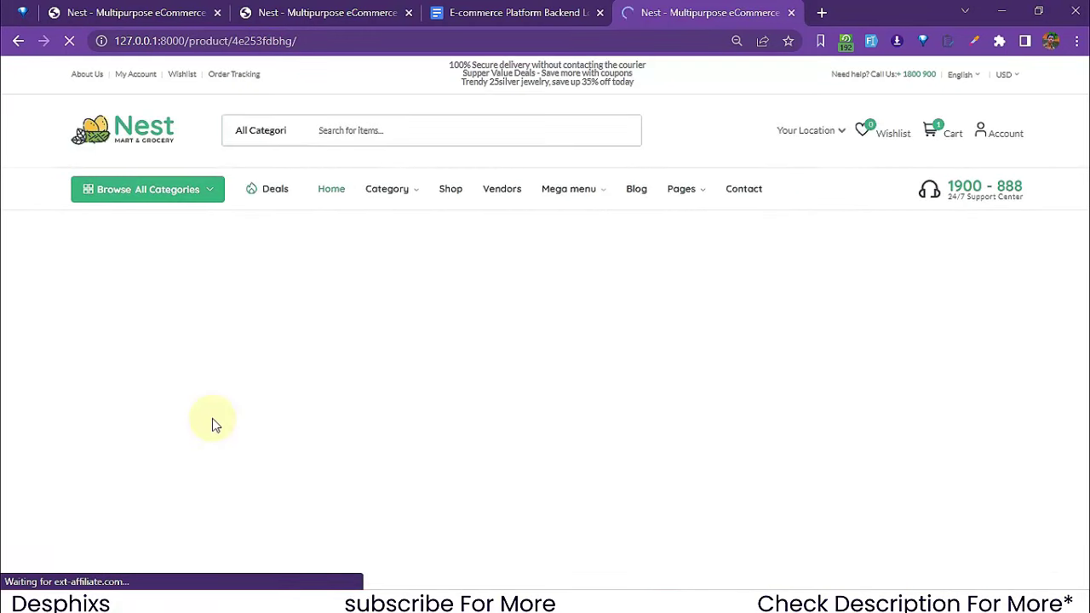
{"action": "scroll", "coordinate": [490, 426], "scroll_direction": "down", "scroll_amount": 5}
{"action": "scroll", "coordinate": [499, 405], "scroll_direction": "down", "scroll_amount": 8}
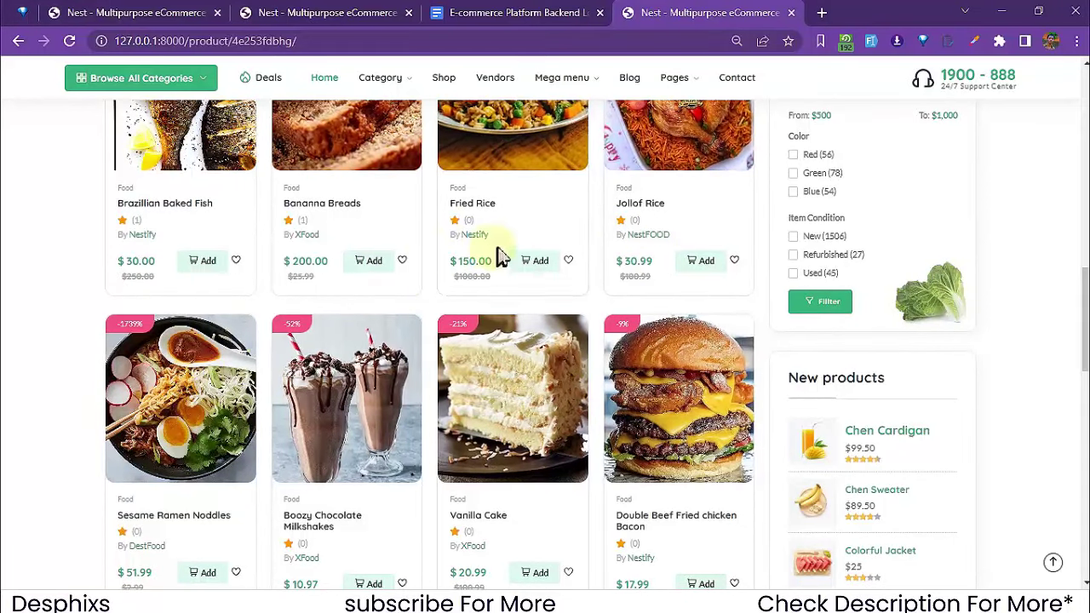
{"action": "scroll", "coordinate": [488, 349], "scroll_direction": "up", "scroll_amount": 2}
{"action": "scroll", "coordinate": [488, 349], "scroll_direction": "up", "scroll_amount": 6}
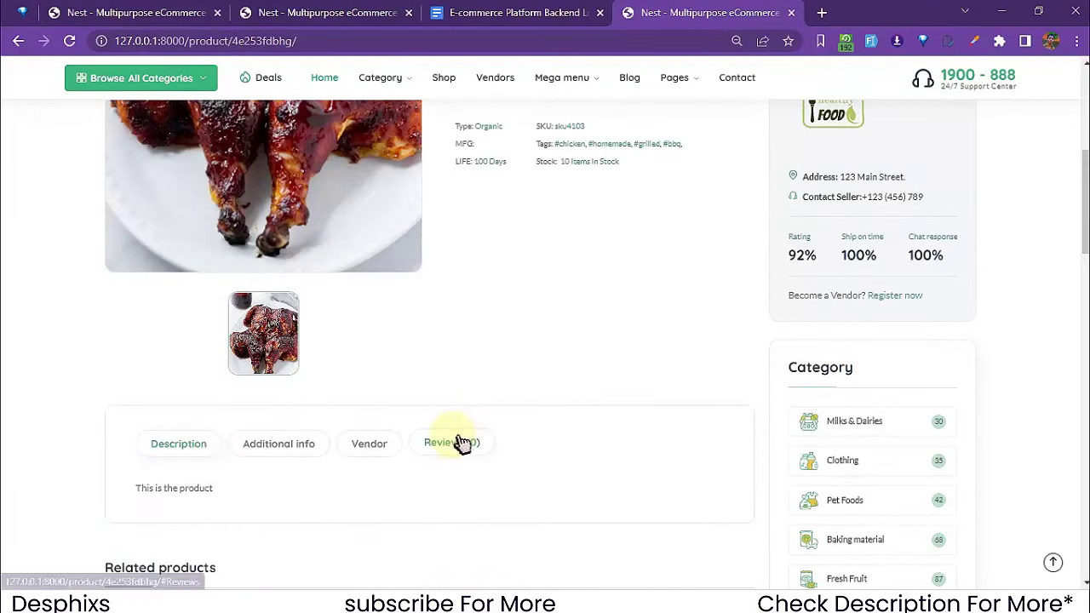
{"action": "left_click", "coordinate": [458, 443]}
{"action": "scroll", "coordinate": [460, 441], "scroll_direction": "down", "scroll_amount": 1}
{"action": "scroll", "coordinate": [457, 442], "scroll_direction": "down", "scroll_amount": 1}
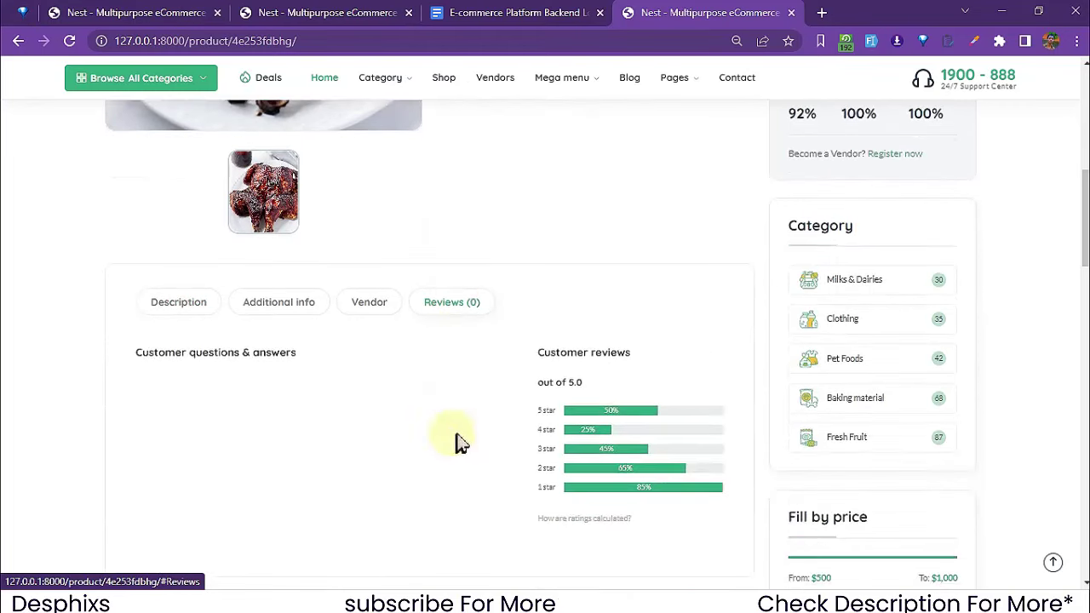
{"action": "scroll", "coordinate": [399, 417], "scroll_direction": "up", "scroll_amount": 6}
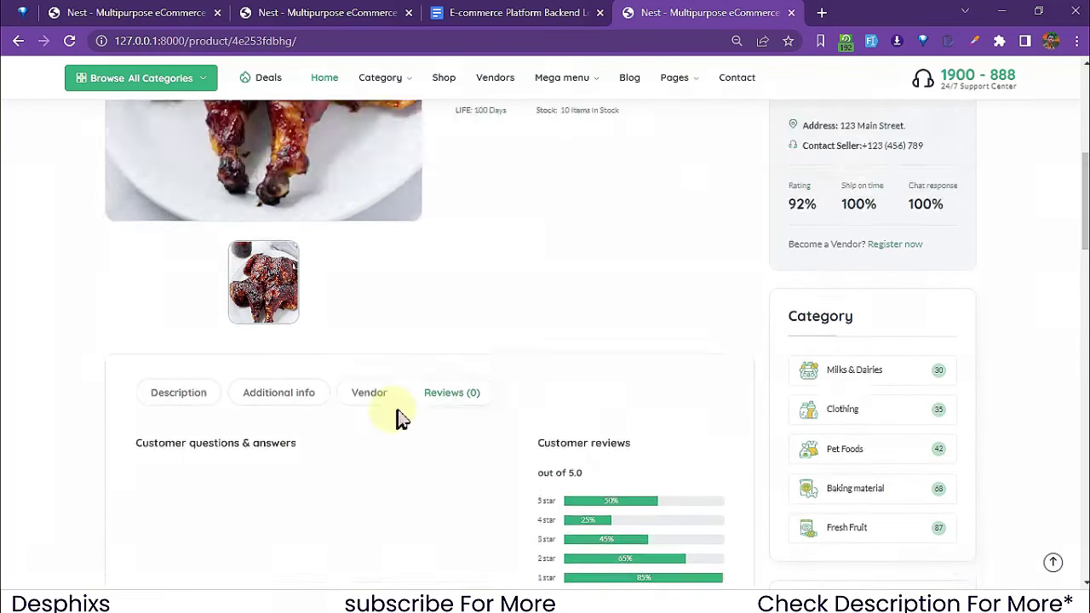
{"action": "scroll", "coordinate": [572, 488], "scroll_direction": "down", "scroll_amount": 1}
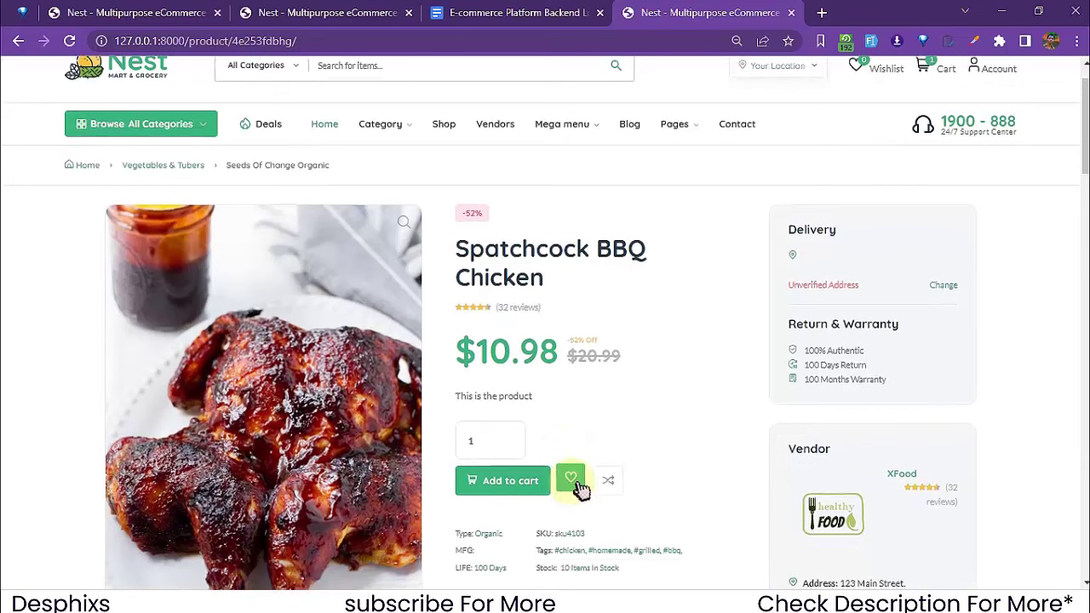
{"action": "scroll", "coordinate": [733, 229], "scroll_direction": "up", "scroll_amount": 1}
{"action": "scroll", "coordinate": [733, 229], "scroll_direction": "up", "scroll_amount": 1}
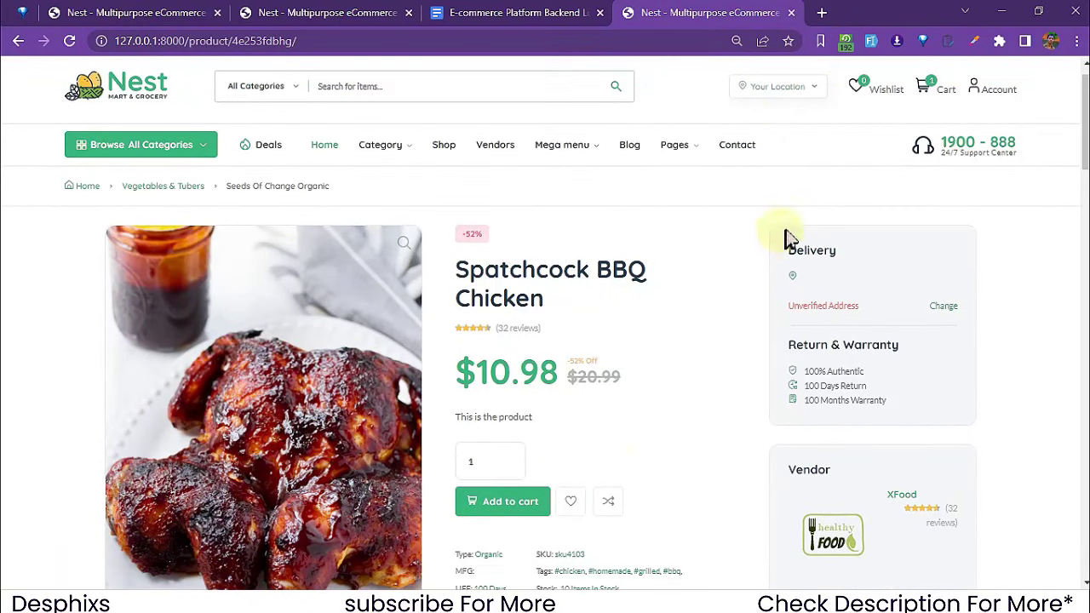
{"action": "mouse_move", "coordinate": [991, 93]}
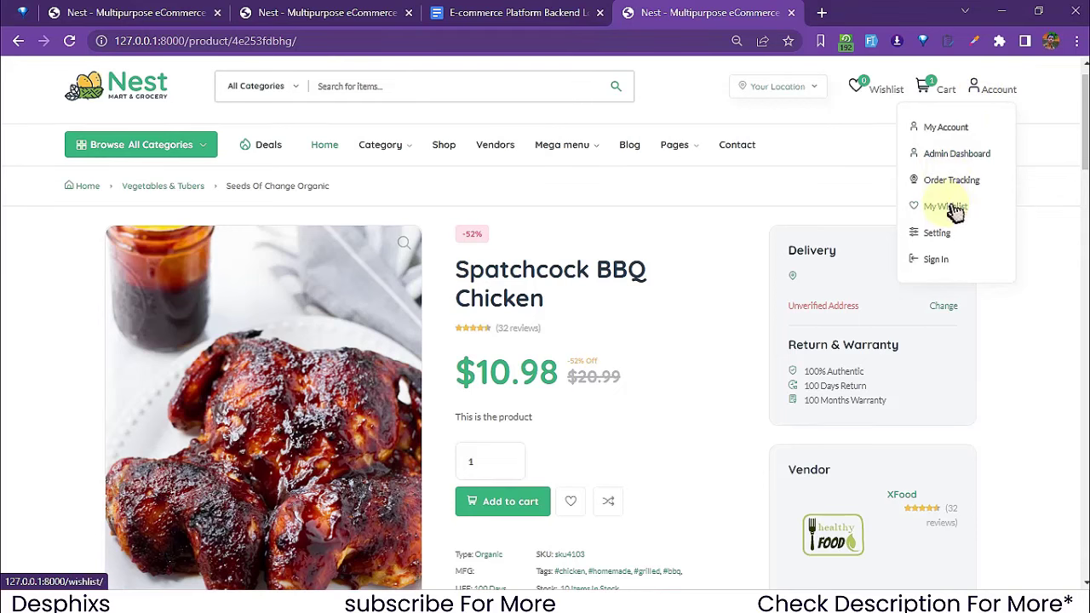
Step: Go from the sign-in page to the Create an Account registration page
{"action": "left_click", "coordinate": [937, 261]}
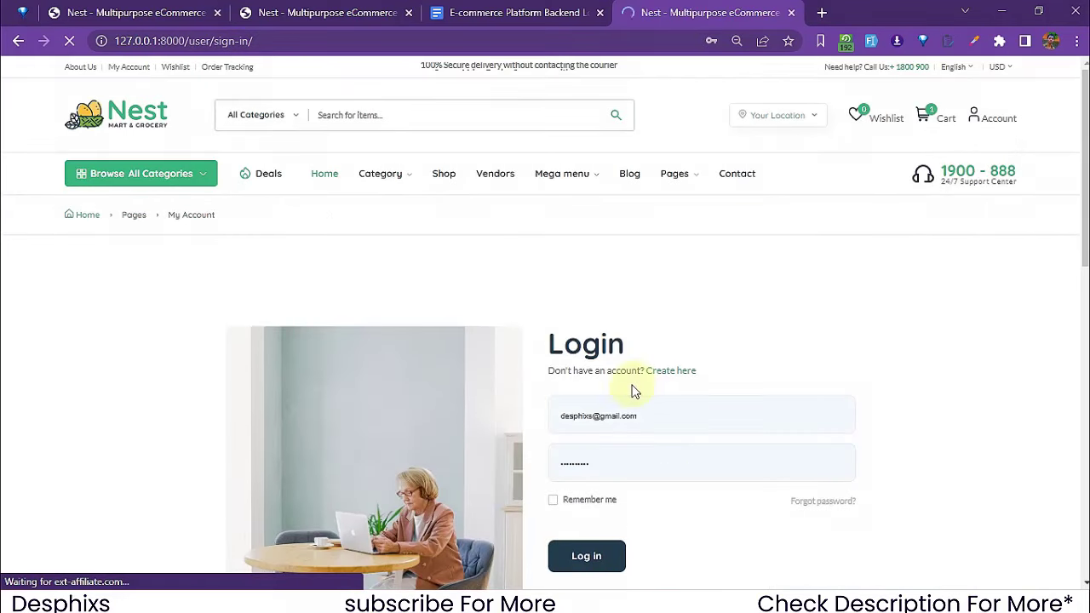
{"action": "scroll", "coordinate": [632, 388], "scroll_direction": "down", "scroll_amount": 2}
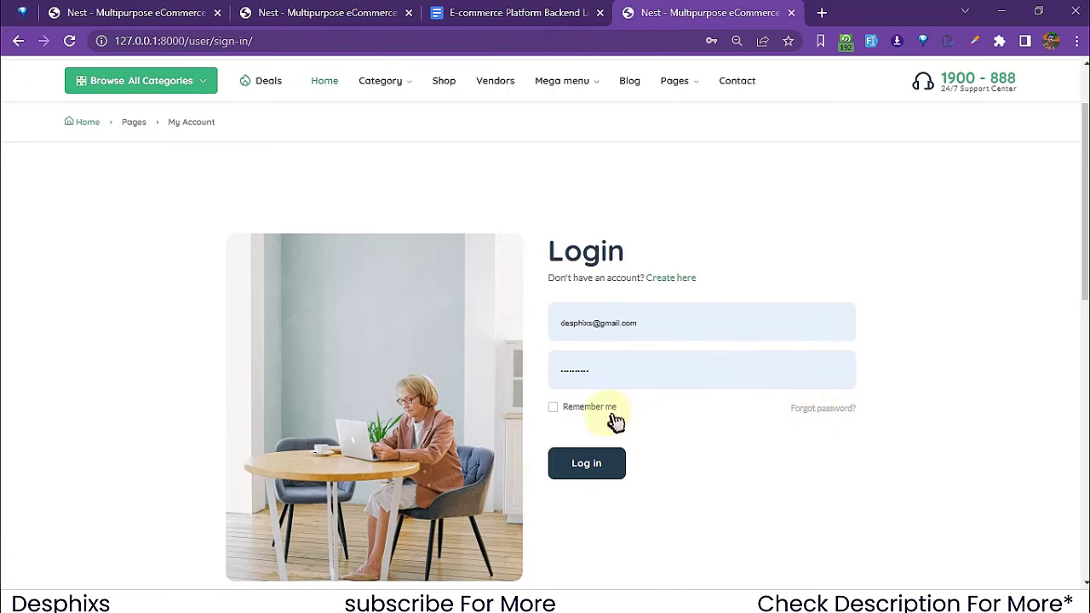
{"action": "scroll", "coordinate": [704, 447], "scroll_direction": "down", "scroll_amount": 2}
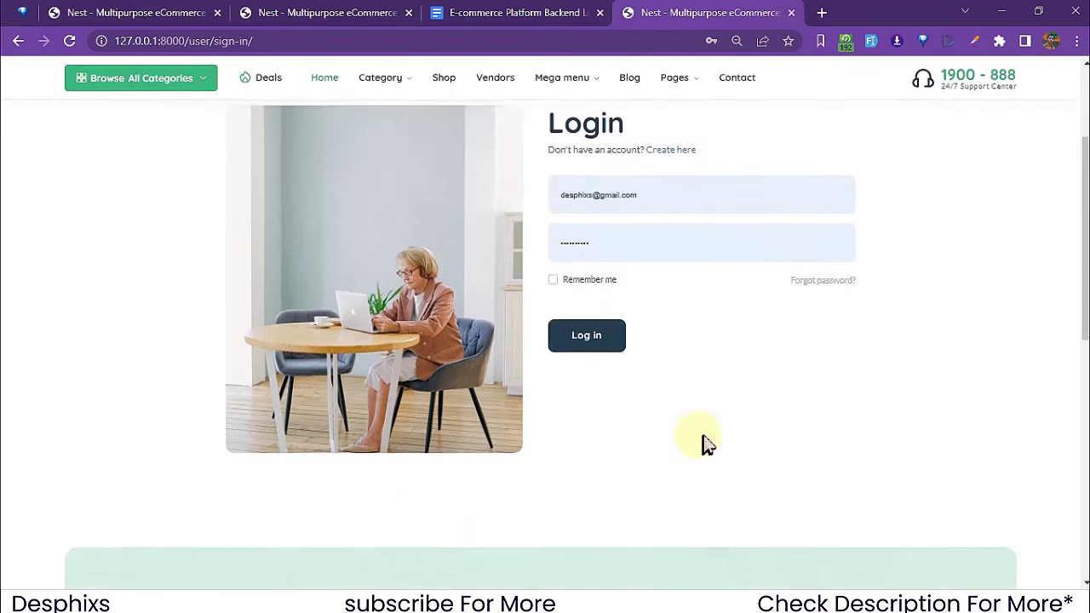
{"action": "left_click", "coordinate": [684, 155]}
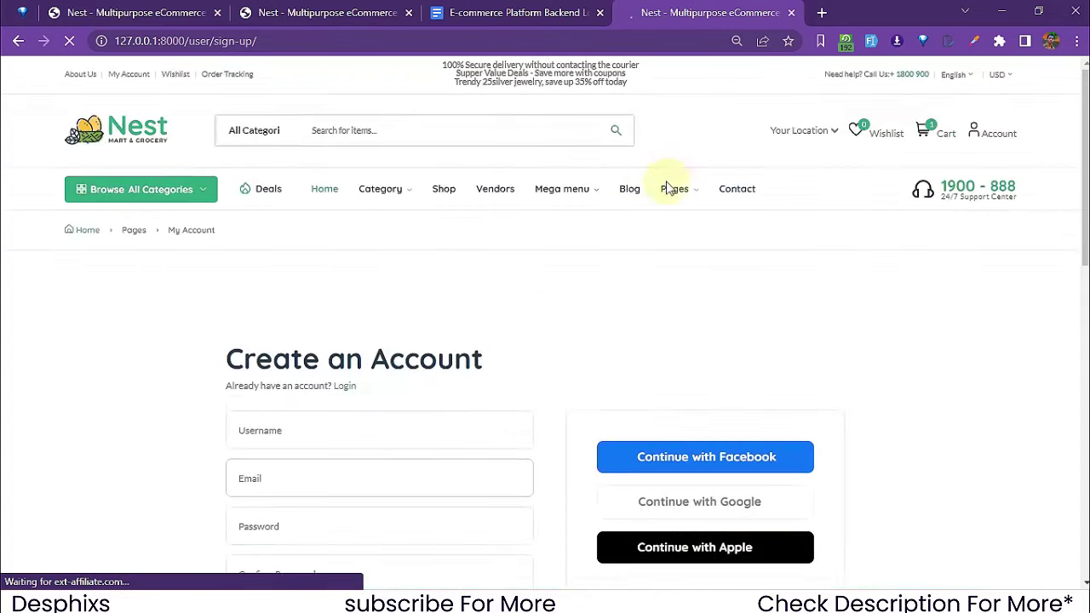
{"action": "scroll", "coordinate": [501, 409], "scroll_direction": "down", "scroll_amount": 3}
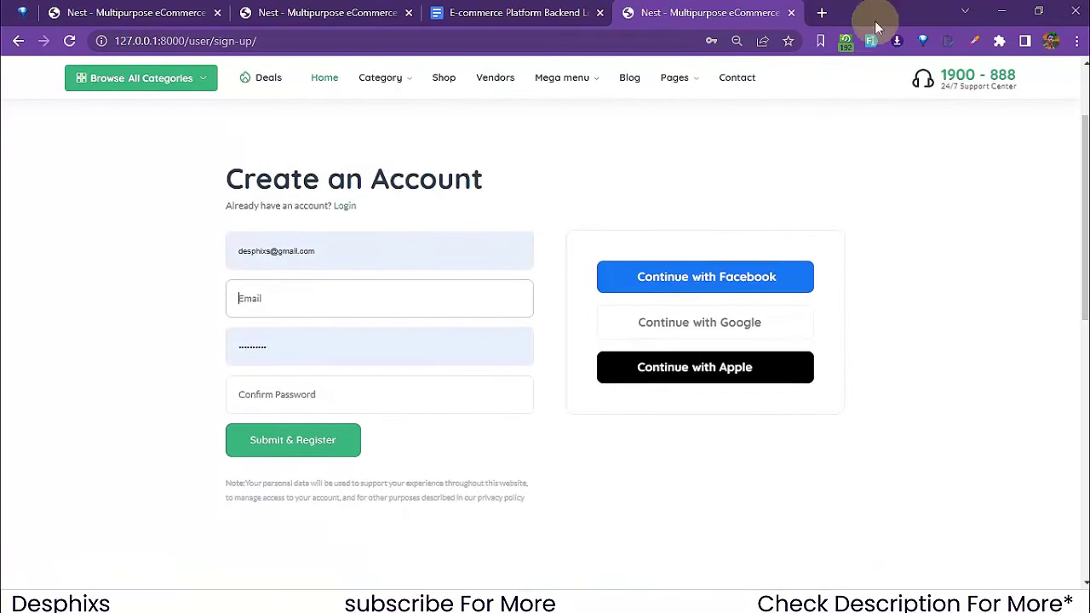
Step: Fill in username, email and both password fields with test data and submit the registration
{"action": "left_click", "coordinate": [873, 43]}
{"action": "left_click", "coordinate": [303, 251]}
{"action": "double_click", "coordinate": [364, 296]}
{"action": "left_click", "coordinate": [330, 347]}
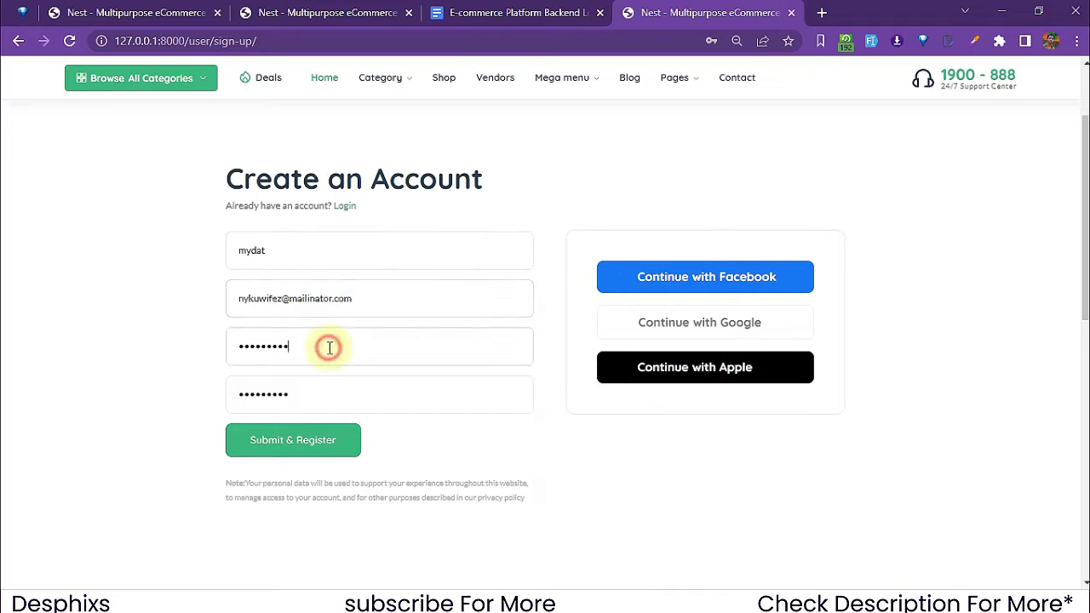
{"action": "left_click", "coordinate": [738, 213]}
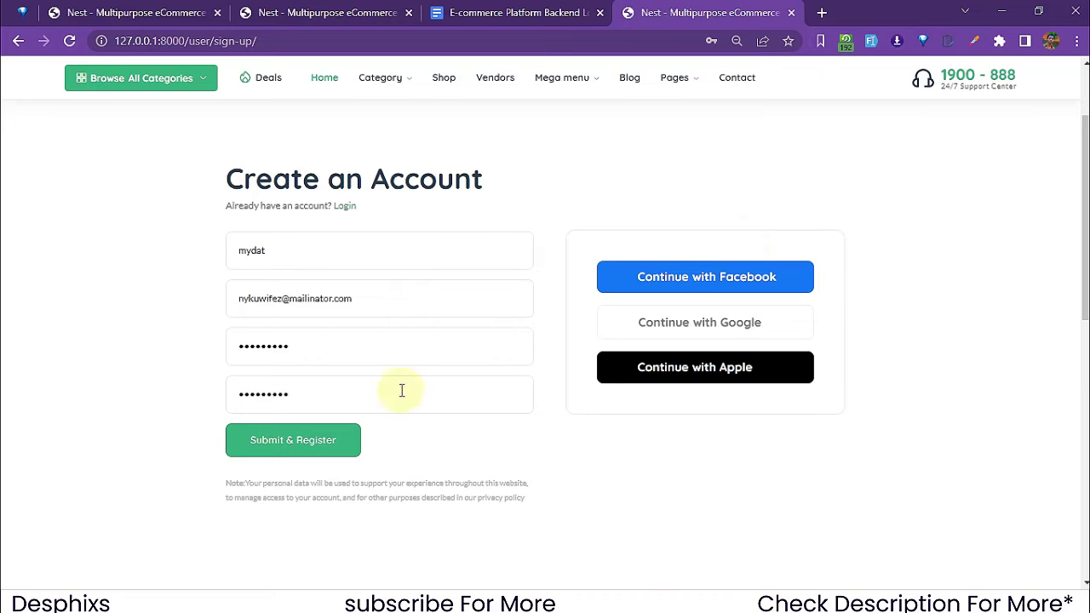
{"action": "left_click", "coordinate": [313, 443]}
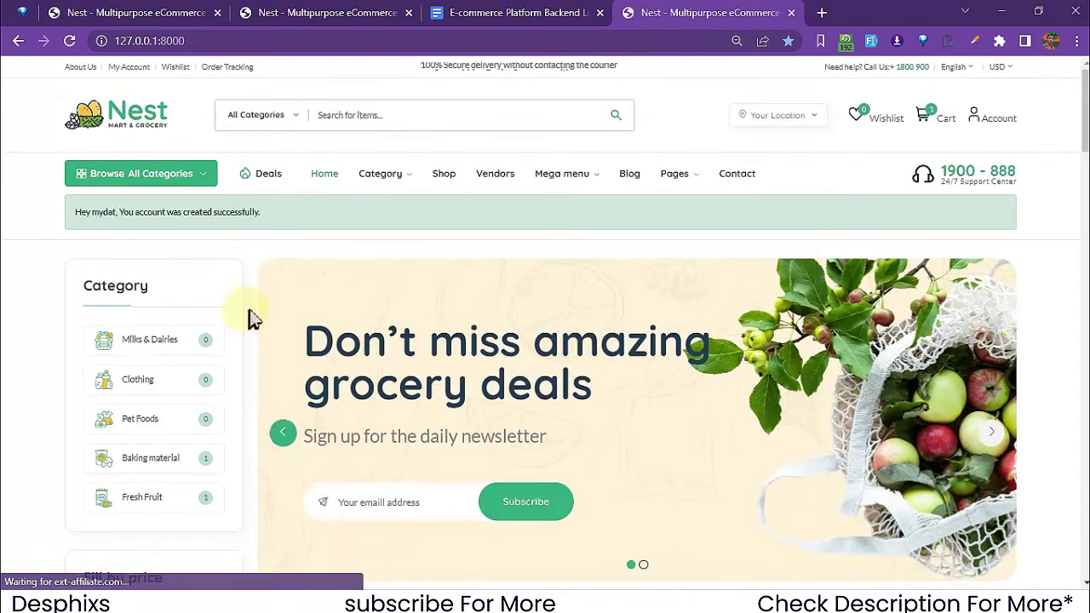
Step: Dismiss the confirmation, check the My Account profile (name and bio None, unverified), then go back home
{"action": "left_click", "coordinate": [227, 215]}
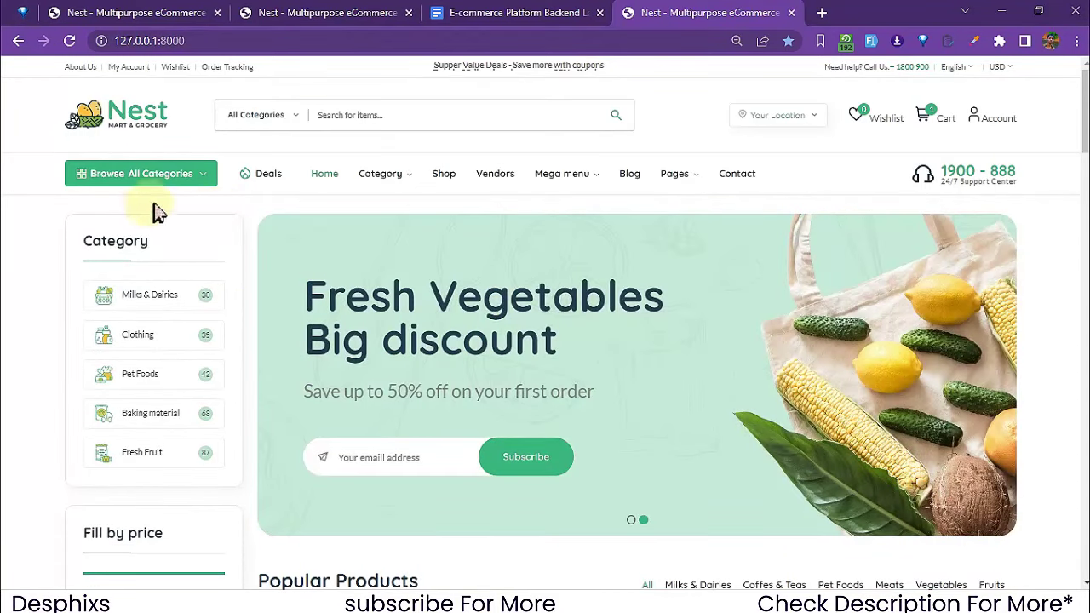
{"action": "scroll", "coordinate": [622, 264], "scroll_direction": "down", "scroll_amount": 6}
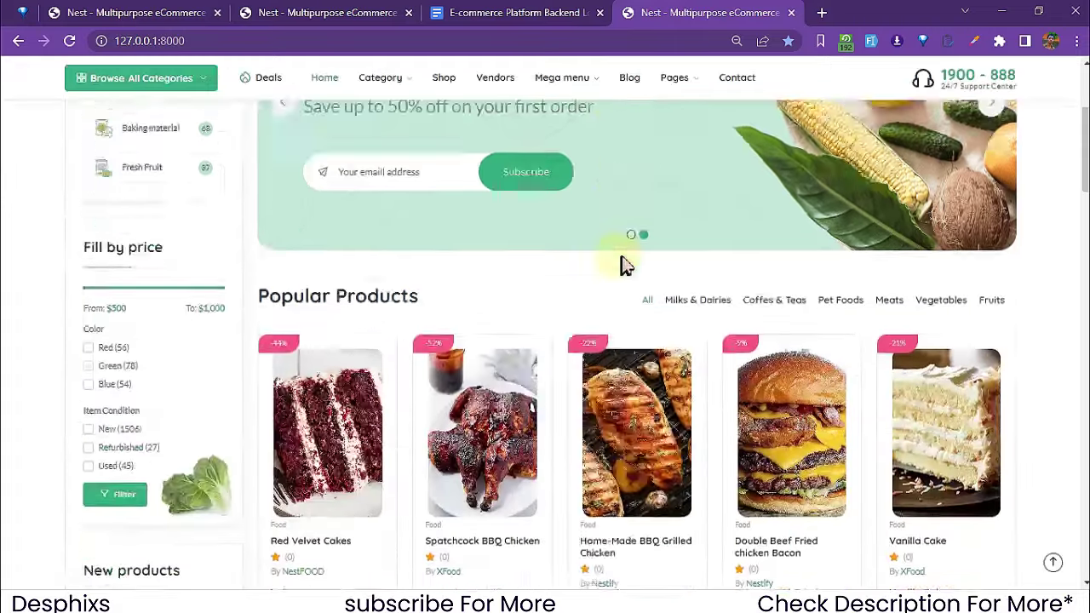
{"action": "scroll", "coordinate": [626, 264], "scroll_direction": "up", "scroll_amount": 7}
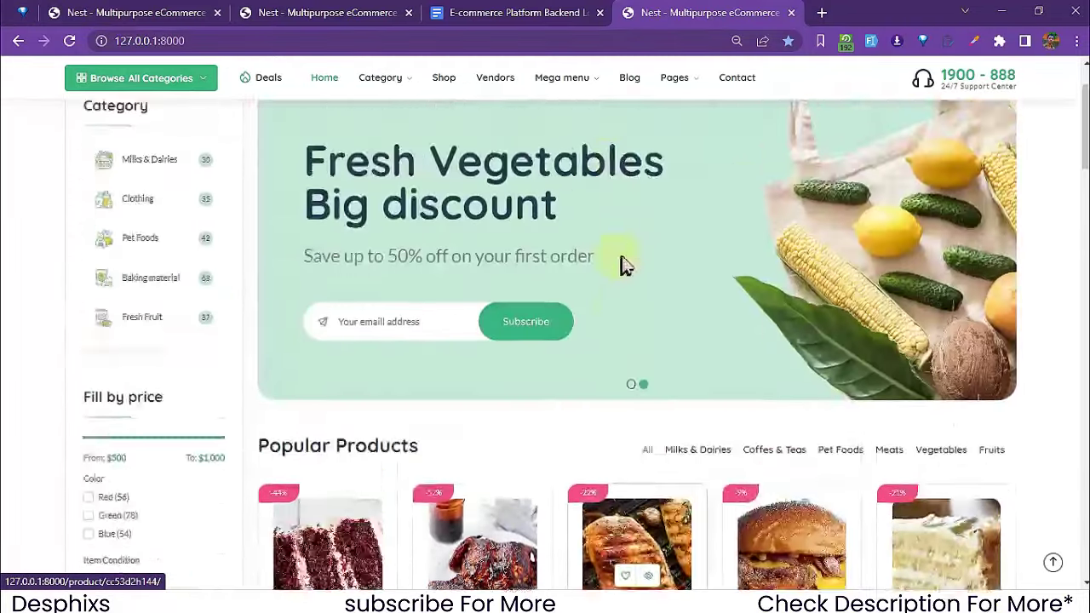
{"action": "mouse_move", "coordinate": [998, 122]}
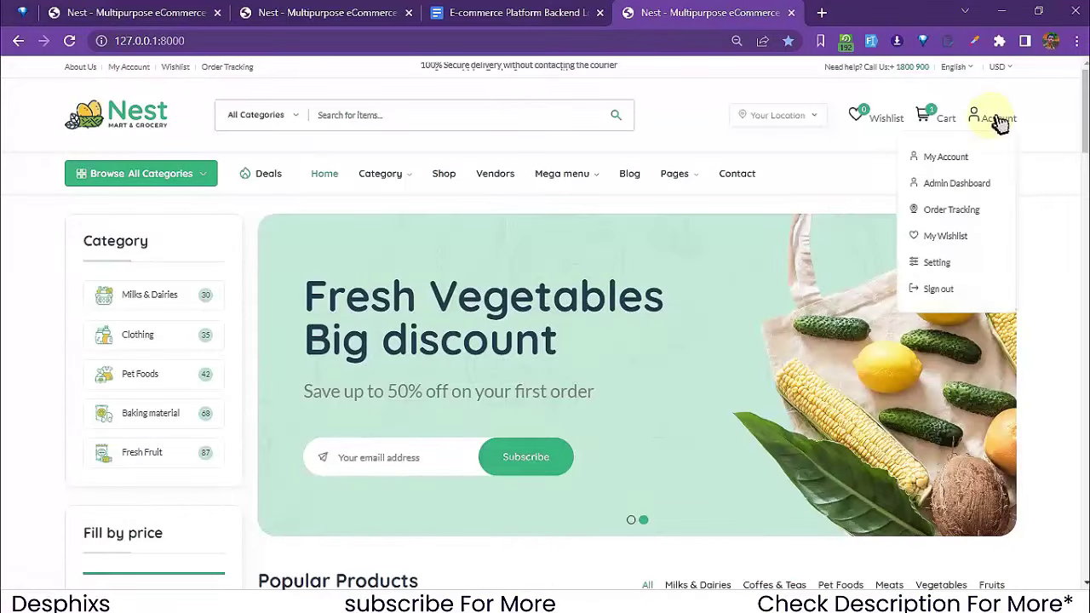
{"action": "left_click", "coordinate": [953, 157]}
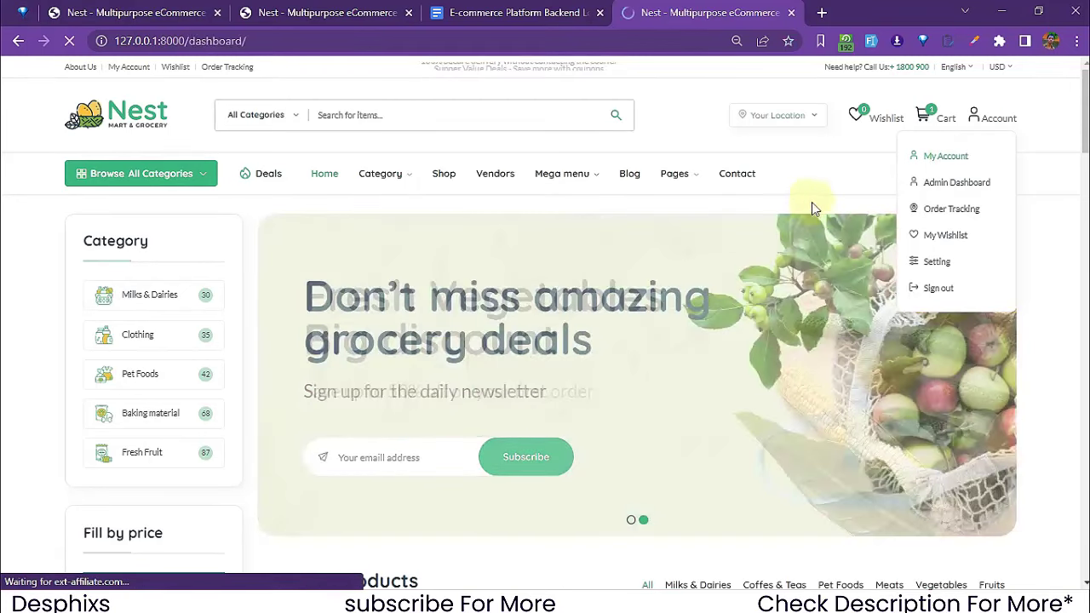
{"action": "scroll", "coordinate": [567, 341], "scroll_direction": "down", "scroll_amount": 4}
{"action": "scroll", "coordinate": [540, 314], "scroll_direction": "up", "scroll_amount": 1}
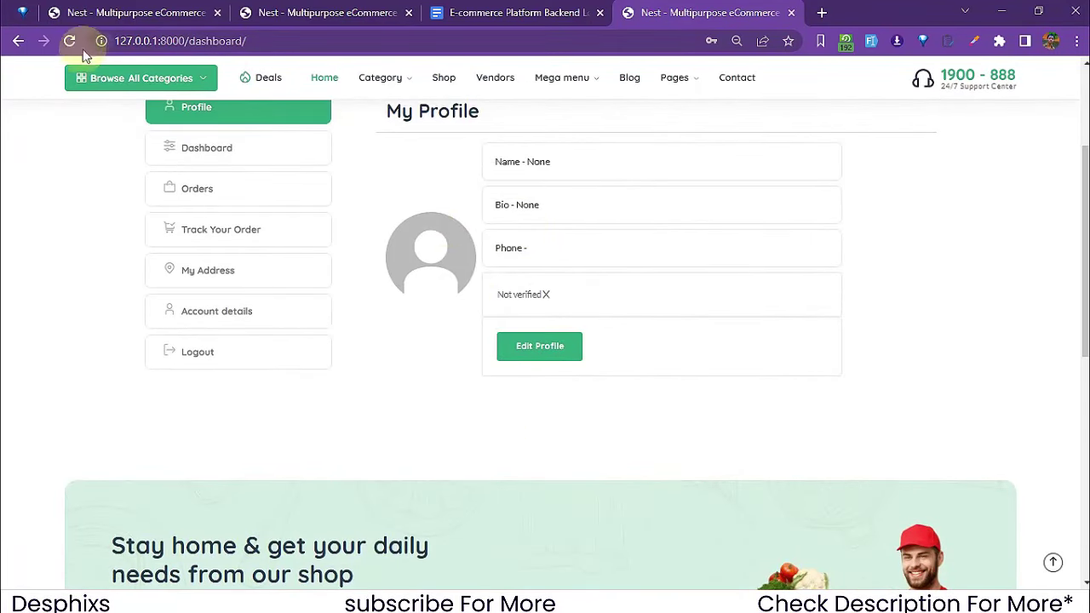
{"action": "left_click", "coordinate": [15, 40]}
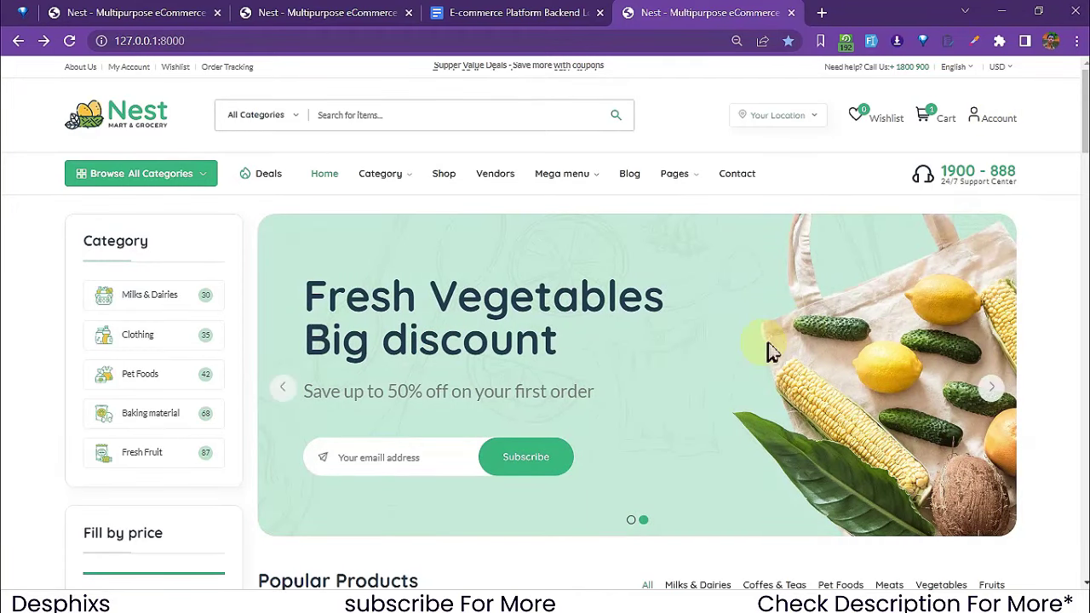
Step: Wishlist the Sesame Ramen Noodles card in the home page's Popular Products grid
{"action": "scroll", "coordinate": [771, 351], "scroll_direction": "down", "scroll_amount": 5}
{"action": "scroll", "coordinate": [407, 273], "scroll_direction": "up", "scroll_amount": 4}
{"action": "scroll", "coordinate": [406, 273], "scroll_direction": "up", "scroll_amount": 2}
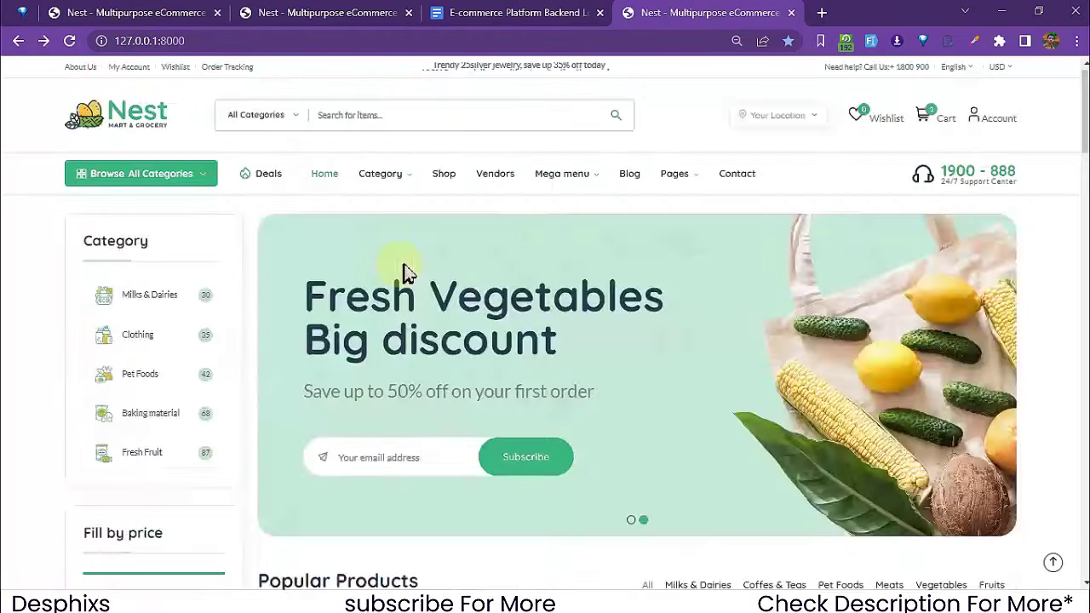
{"action": "scroll", "coordinate": [406, 267], "scroll_direction": "down", "scroll_amount": 5}
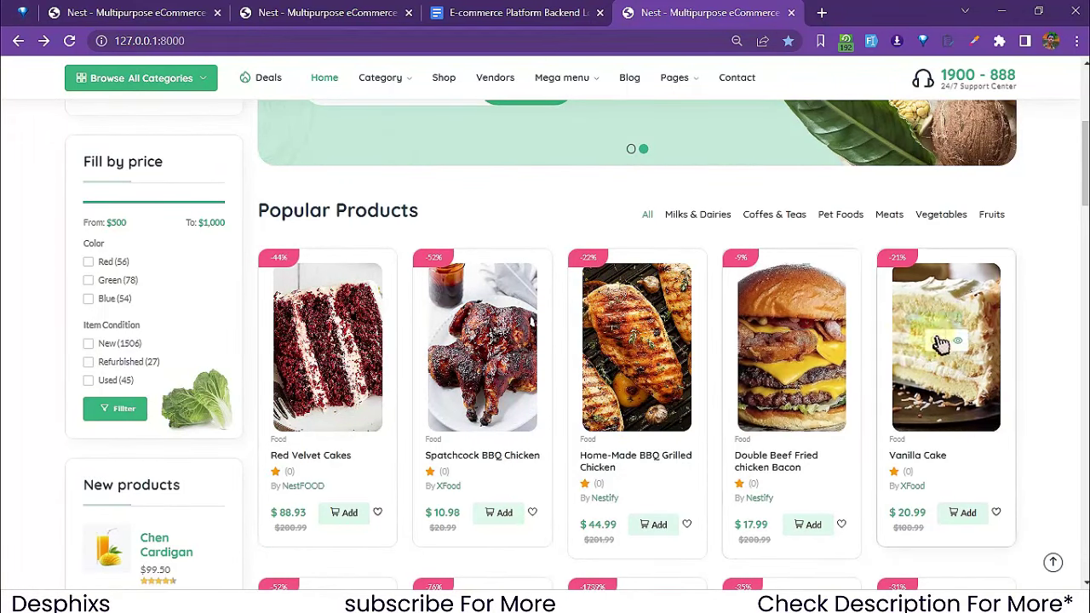
{"action": "scroll", "coordinate": [951, 432], "scroll_direction": "down", "scroll_amount": 3}
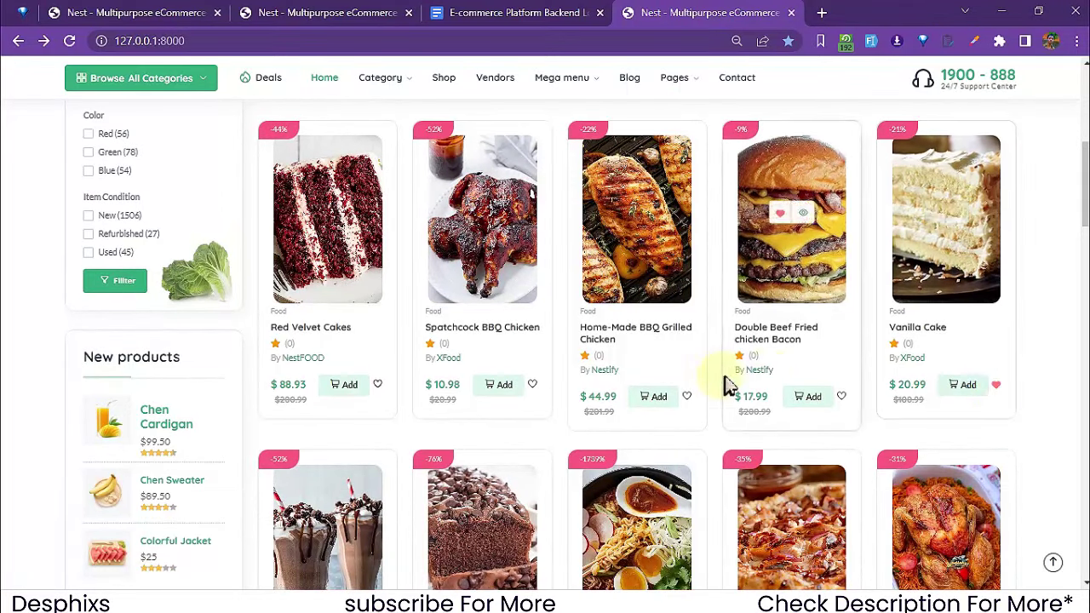
{"action": "scroll", "coordinate": [638, 401], "scroll_direction": "down", "scroll_amount": 5}
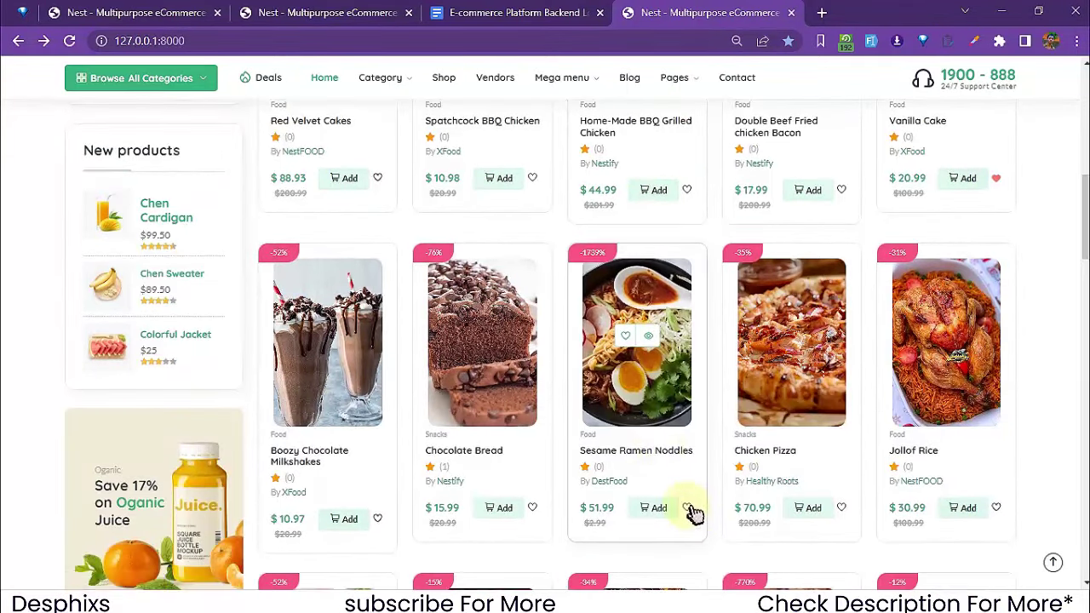
{"action": "left_click", "coordinate": [689, 509]}
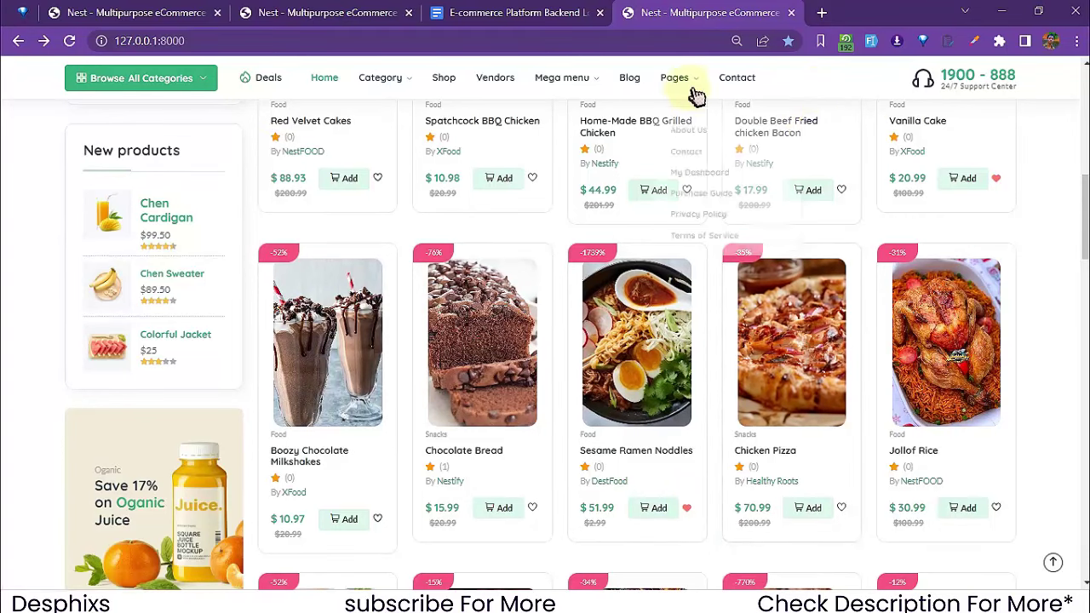
{"action": "left_click", "coordinate": [489, 174]}
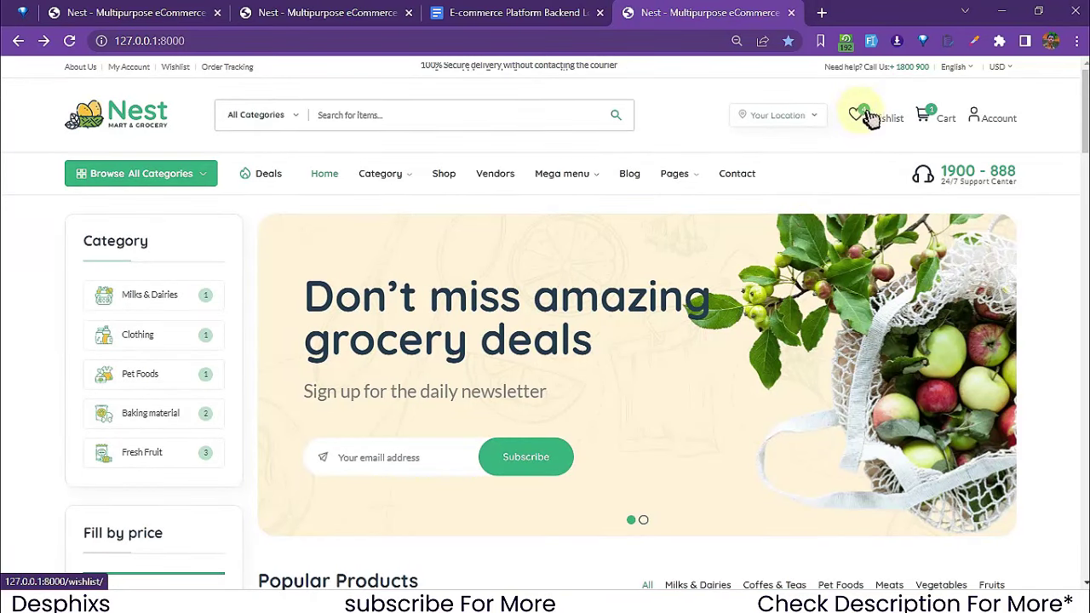
Step: Open the wishlist listing Double Beef Fried chicken, Red Velvet Cakes, Vanilla Cake and Sesame Ramen Noodles
{"action": "left_click", "coordinate": [862, 119]}
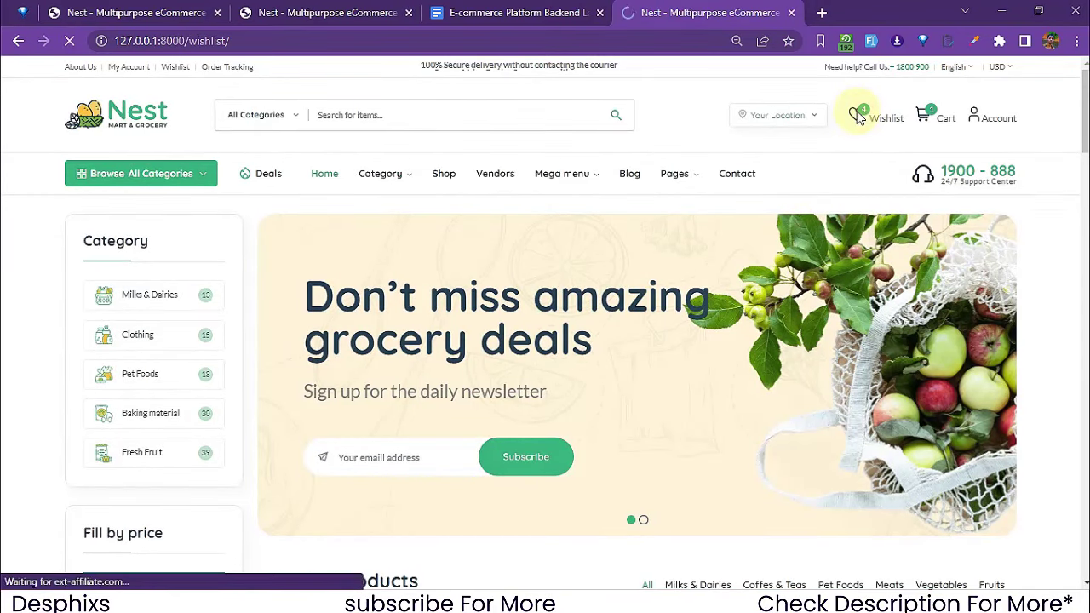
{"action": "scroll", "coordinate": [543, 390], "scroll_direction": "down", "scroll_amount": 6}
{"action": "scroll", "coordinate": [543, 390], "scroll_direction": "up", "scroll_amount": 2}
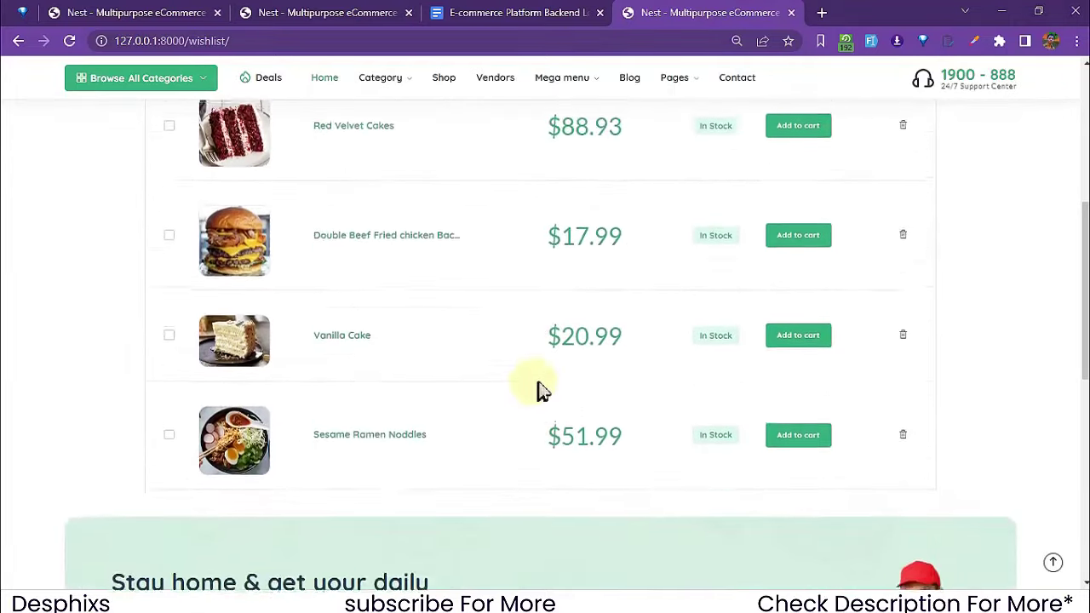
{"action": "scroll", "coordinate": [365, 227], "scroll_direction": "up", "scroll_amount": 1}
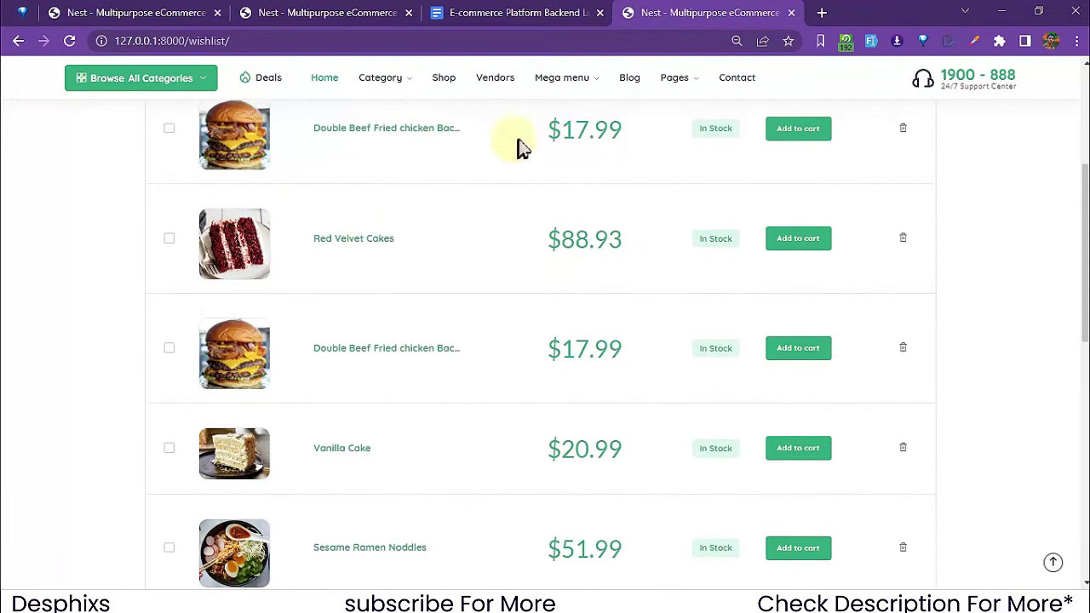
{"action": "scroll", "coordinate": [541, 345], "scroll_direction": "up", "scroll_amount": 2}
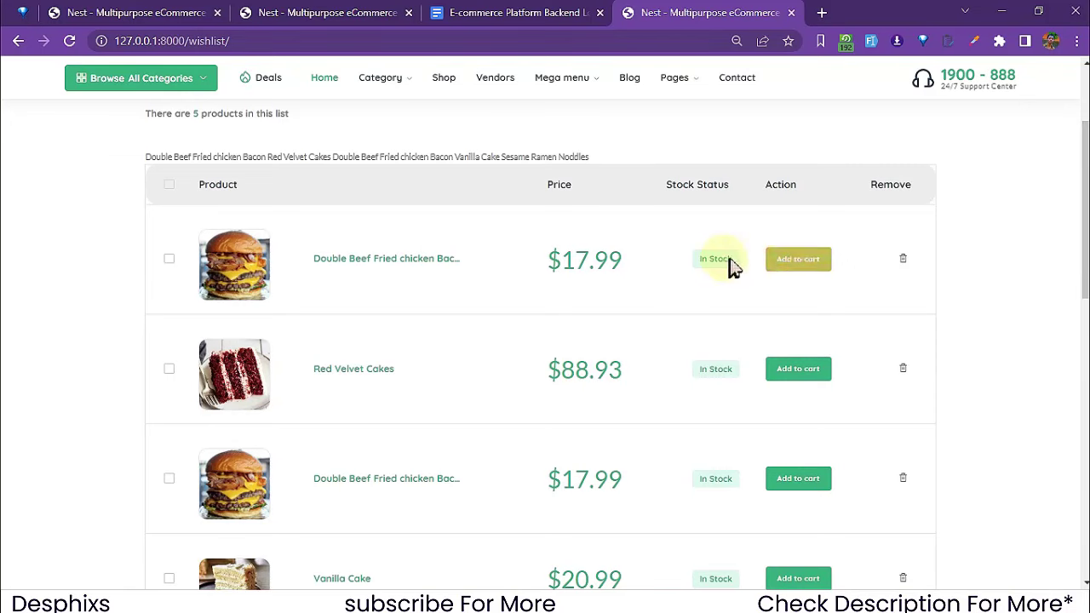
{"action": "scroll", "coordinate": [540, 345], "scroll_direction": "up", "scroll_amount": 2}
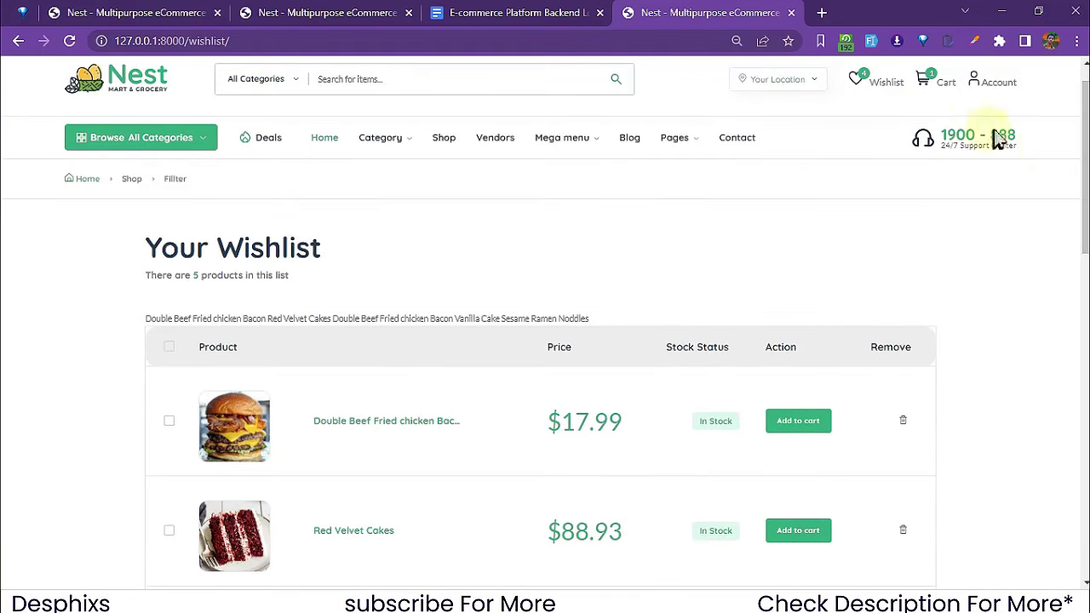
{"action": "mouse_move", "coordinate": [935, 81]}
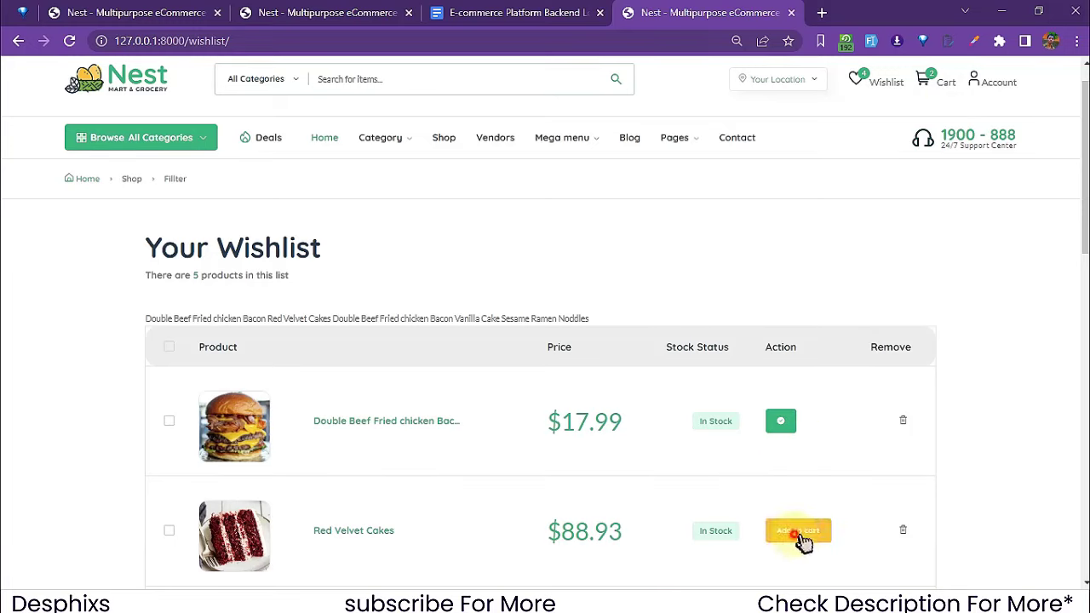
{"action": "scroll", "coordinate": [1085, 290], "scroll_direction": "down", "scroll_amount": 3}
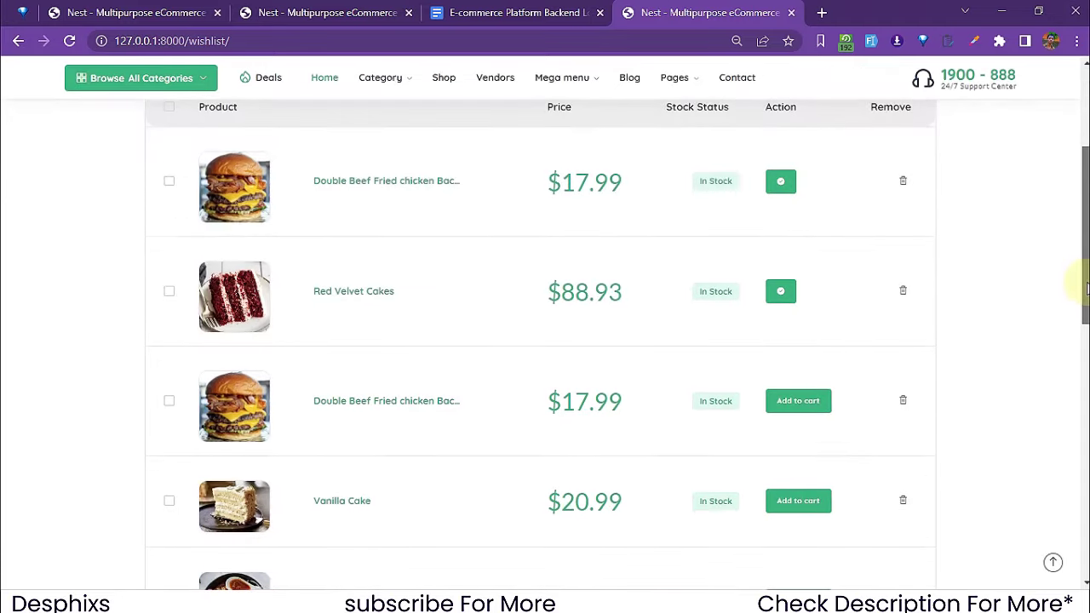
{"action": "mouse_move", "coordinate": [1085, 290]}
{"action": "left_mouse_down"}
{"action": "mouse_move", "coordinate": [1084, 258]}
{"action": "mouse_move", "coordinate": [1073, 369]}
{"action": "mouse_move", "coordinate": [1080, 263]}
{"action": "mouse_move", "coordinate": [1085, 300]}
{"action": "left_mouse_up"}
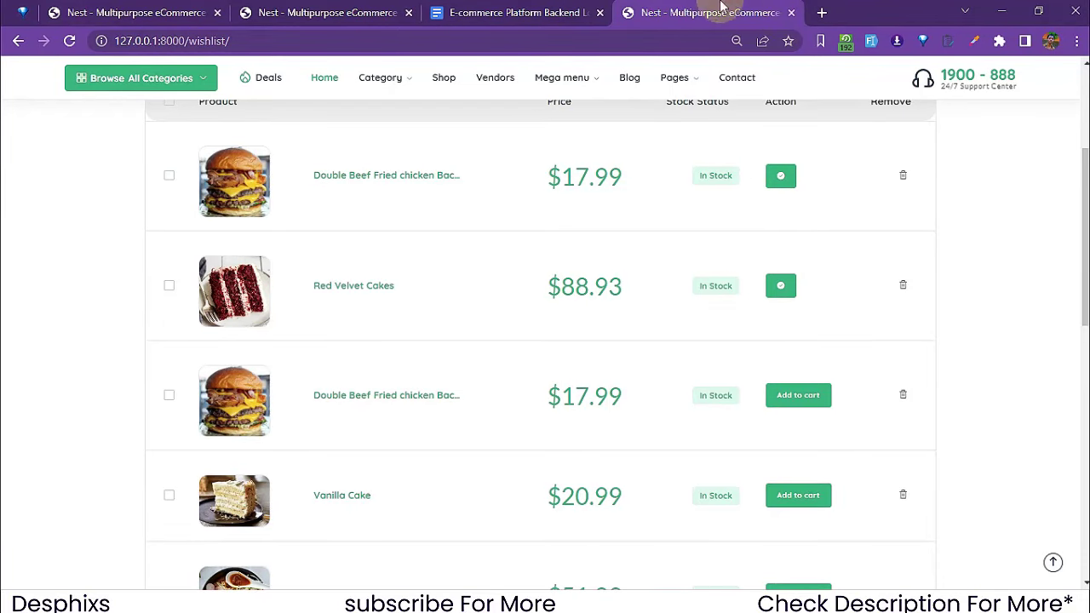
Step: Remove all five wishlist rows until it reads 'Nothing in wishlist yet'
{"action": "left_click", "coordinate": [903, 176]}
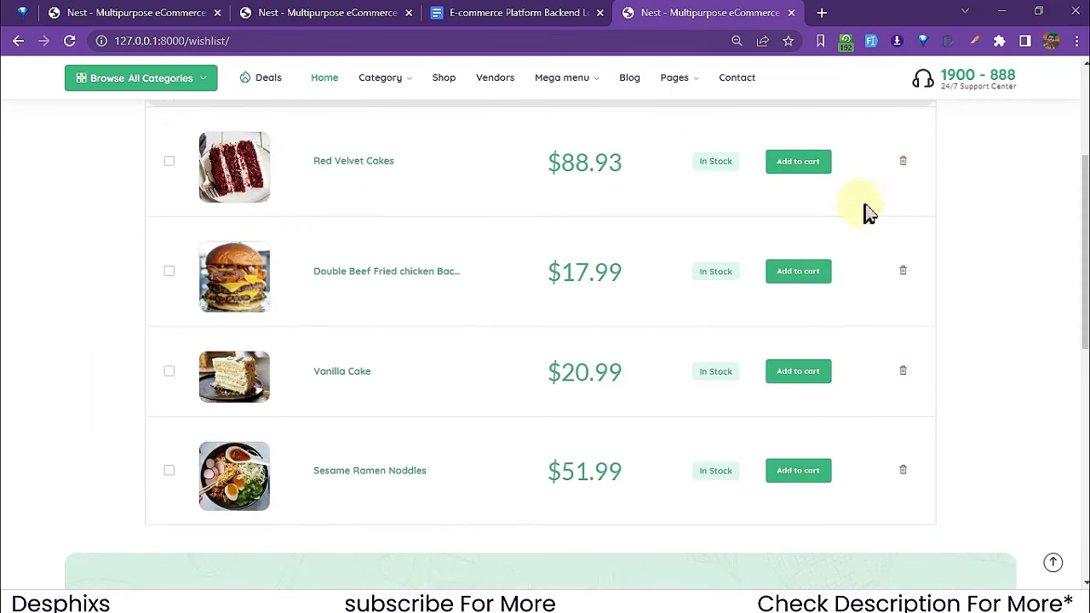
{"action": "left_click", "coordinate": [903, 164]}
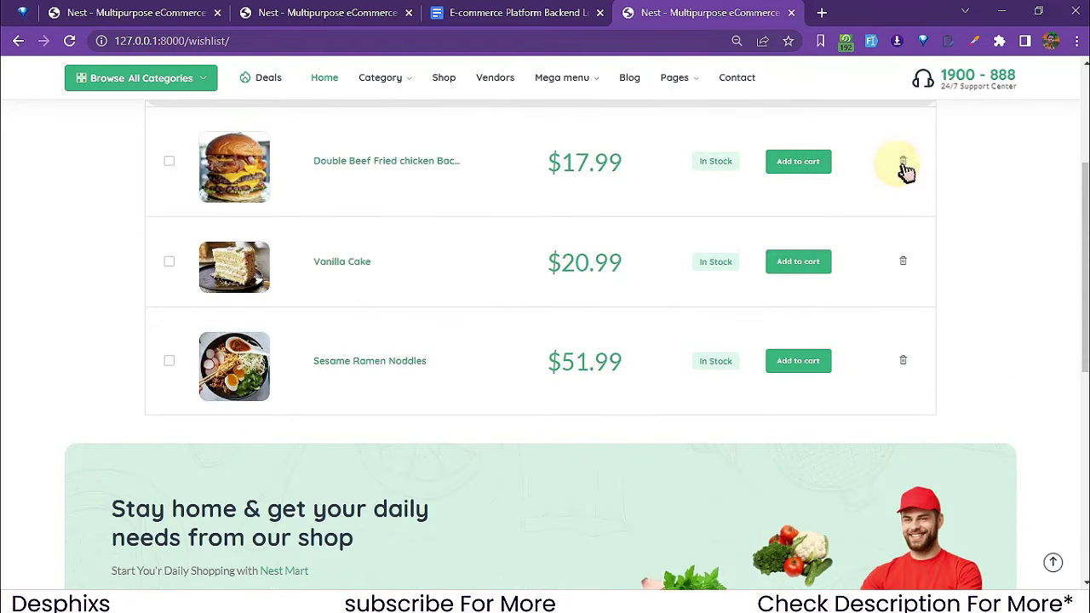
{"action": "scroll", "coordinate": [807, 179], "scroll_direction": "up", "scroll_amount": 1}
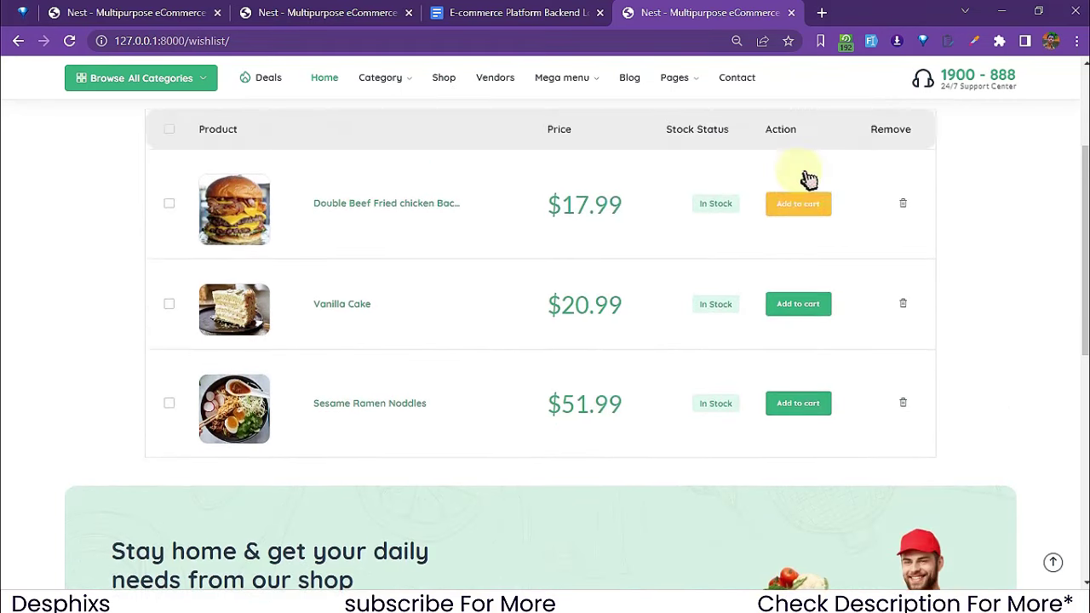
{"action": "left_click", "coordinate": [903, 203]}
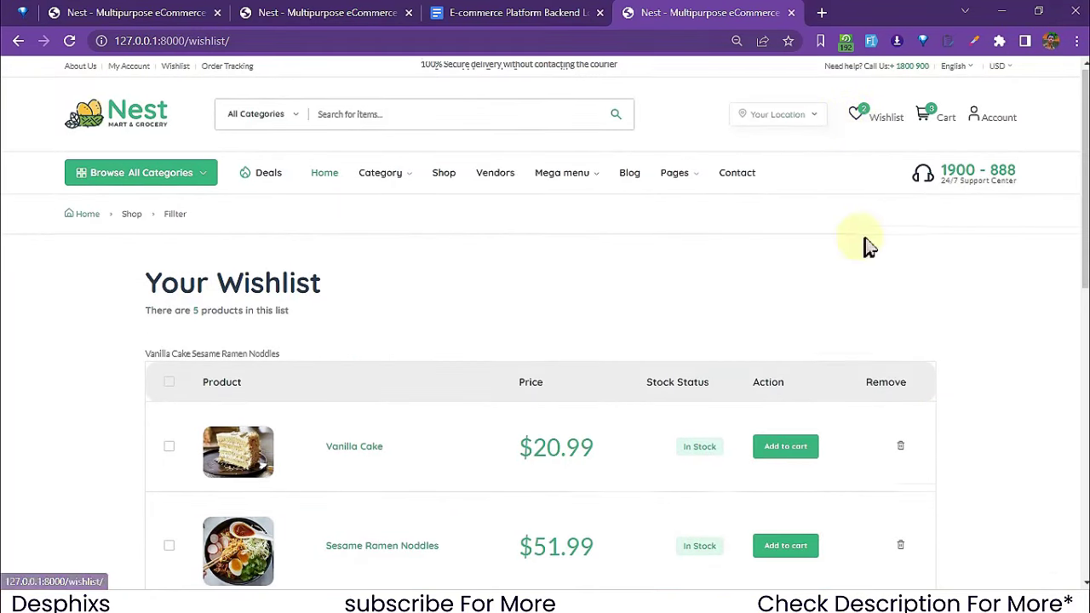
{"action": "scroll", "coordinate": [868, 246], "scroll_direction": "down", "scroll_amount": 2}
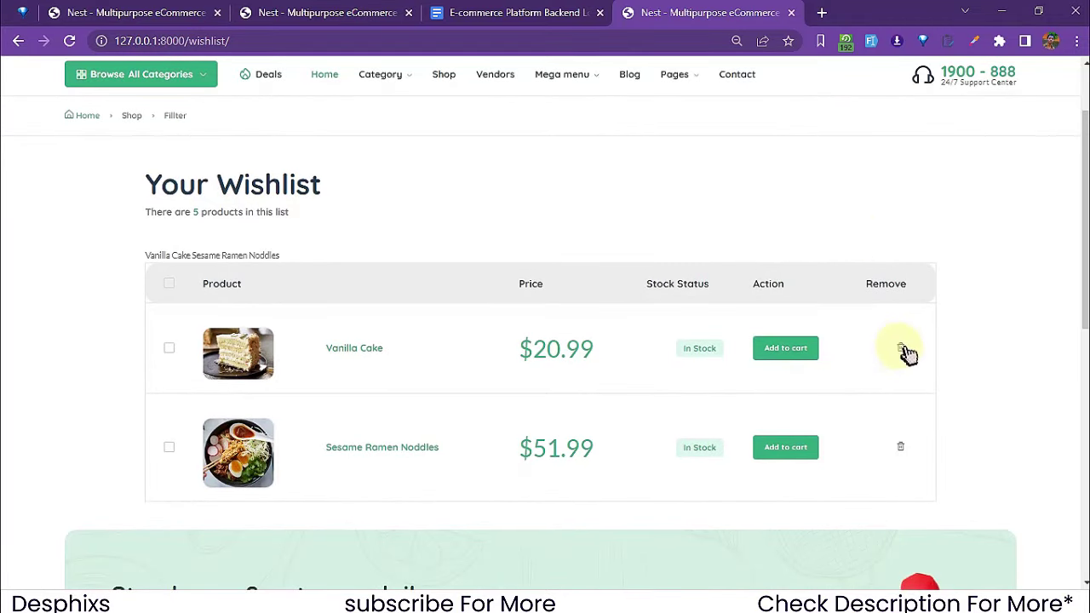
{"action": "left_click", "coordinate": [902, 347]}
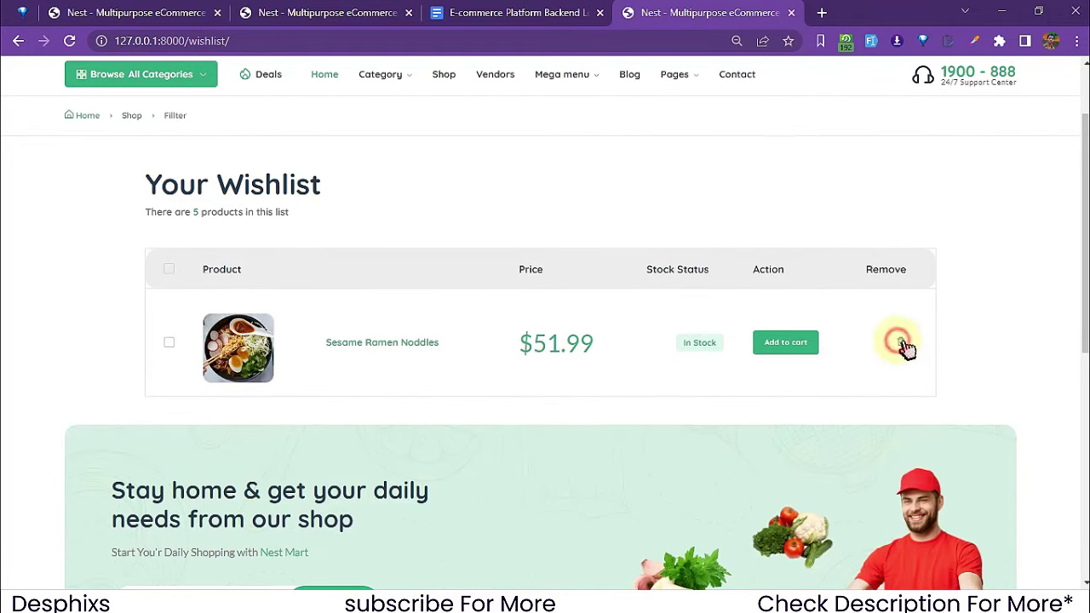
{"action": "left_click", "coordinate": [900, 342]}
Step: Open the shop's full product listing with category, vendor and price filters
{"action": "left_click", "coordinate": [286, 307]}
{"action": "scroll", "coordinate": [284, 306], "scroll_direction": "up", "scroll_amount": 2}
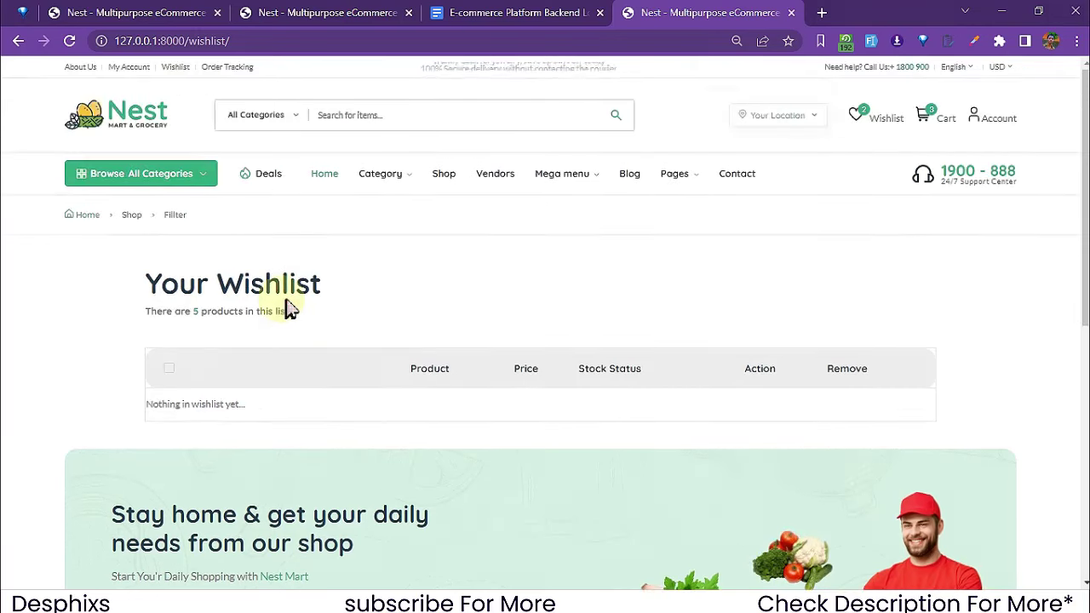
{"action": "left_click", "coordinate": [451, 179]}
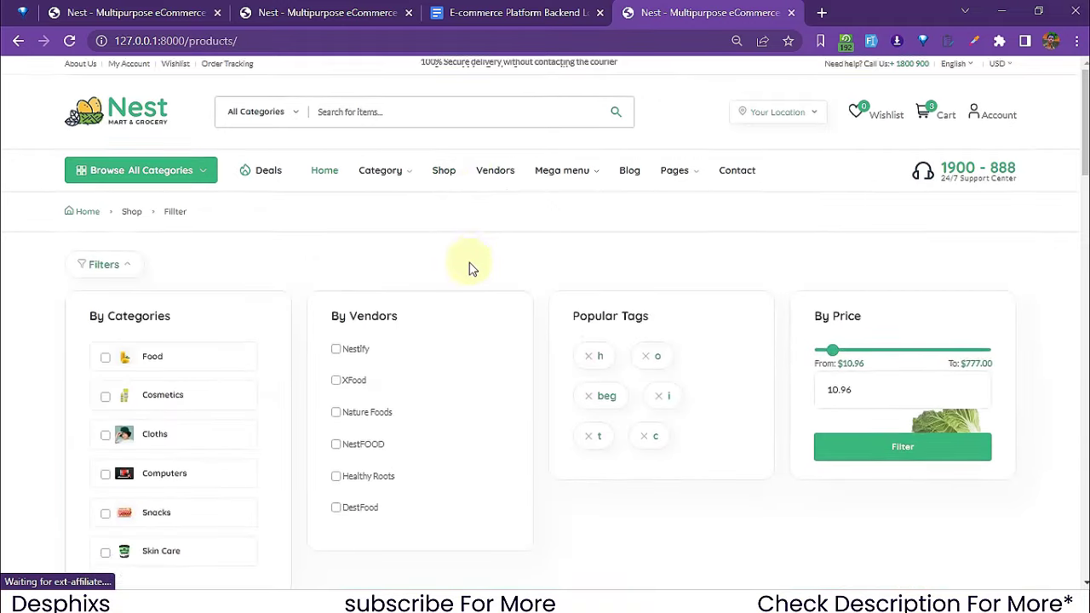
Step: Return to the store's home page and scroll through its sections
{"action": "scroll", "coordinate": [474, 268], "scroll_direction": "down", "scroll_amount": 4}
{"action": "scroll", "coordinate": [475, 267], "scroll_direction": "down", "scroll_amount": 2}
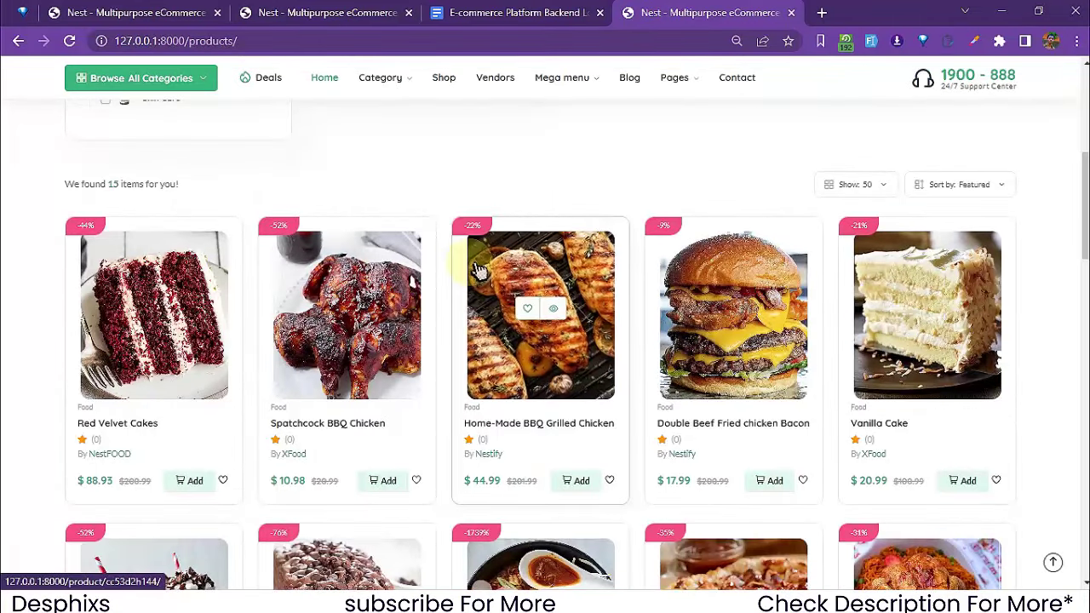
{"action": "scroll", "coordinate": [477, 269], "scroll_direction": "down", "scroll_amount": 4}
{"action": "scroll", "coordinate": [479, 269], "scroll_direction": "up", "scroll_amount": 1}
{"action": "scroll", "coordinate": [426, 247], "scroll_direction": "up", "scroll_amount": 9}
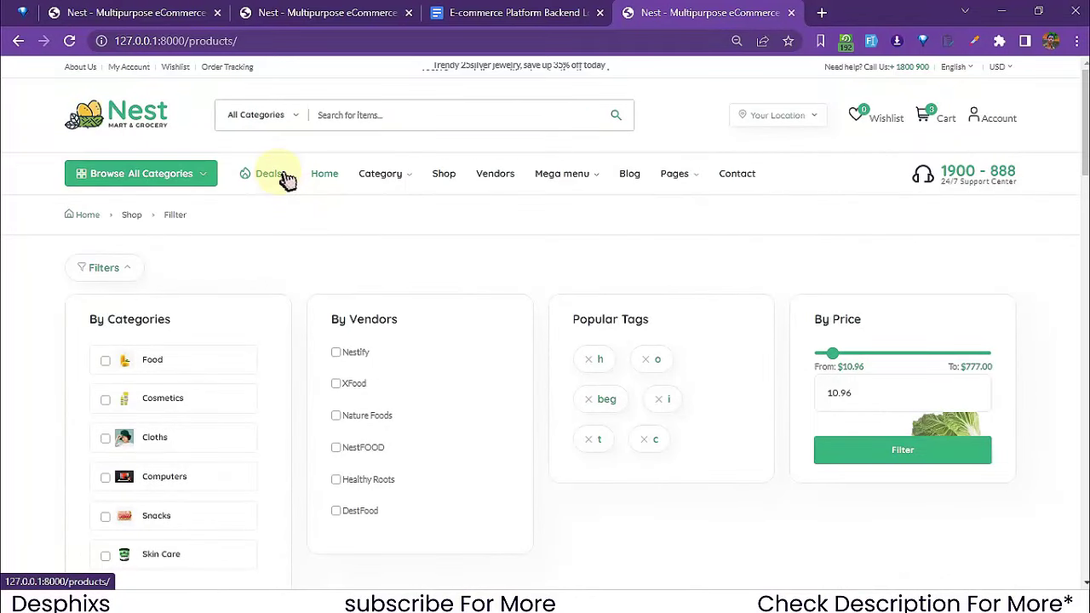
{"action": "left_click", "coordinate": [330, 174]}
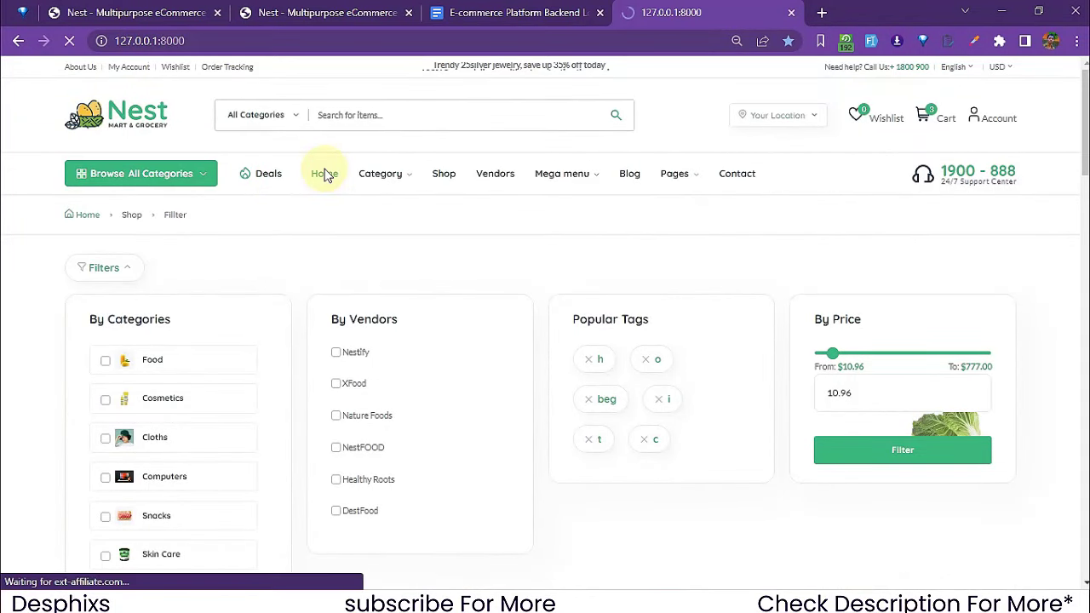
{"action": "scroll", "coordinate": [643, 364], "scroll_direction": "down", "scroll_amount": 5}
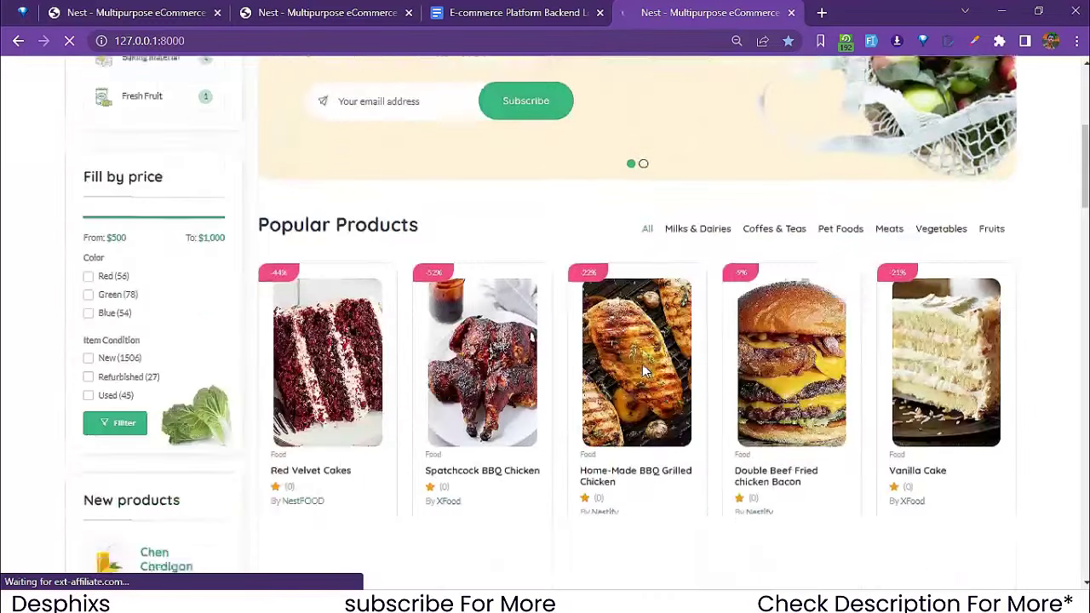
{"action": "scroll", "coordinate": [730, 370], "scroll_direction": "down", "scroll_amount": 2}
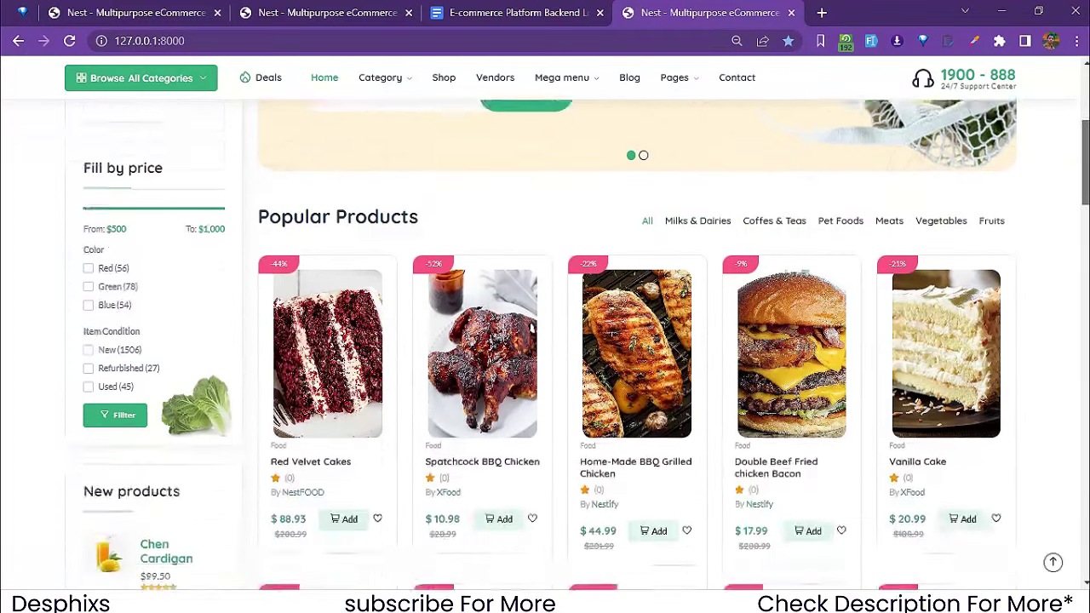
{"action": "scroll", "coordinate": [637, 345], "scroll_direction": "down", "scroll_amount": 4}
{"action": "scroll", "coordinate": [637, 345], "scroll_direction": "up", "scroll_amount": 2}
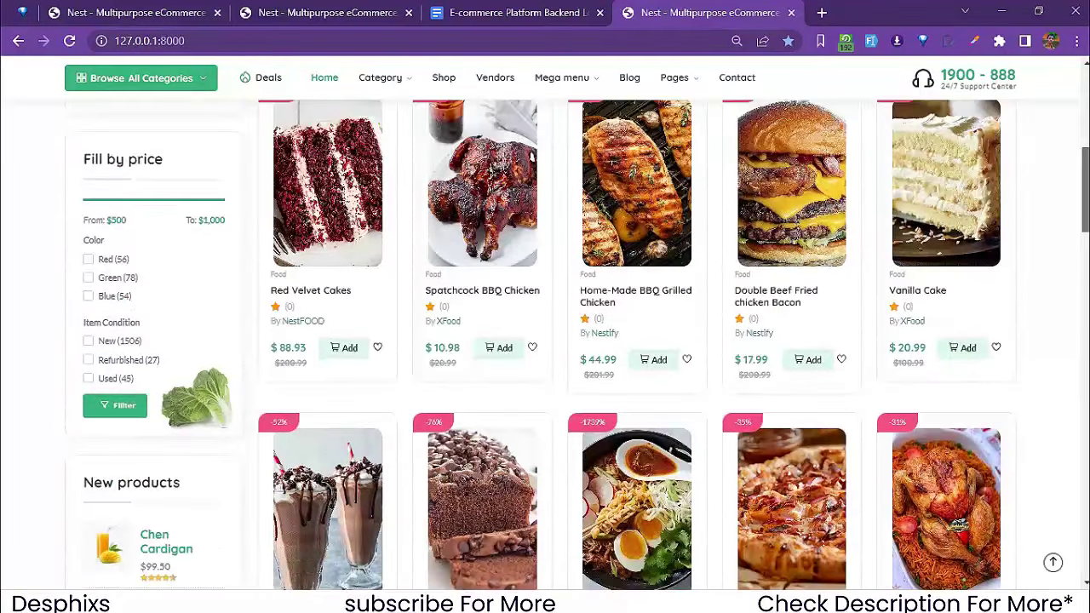
{"action": "scroll", "coordinate": [1075, 213], "scroll_direction": "up", "scroll_amount": 1}
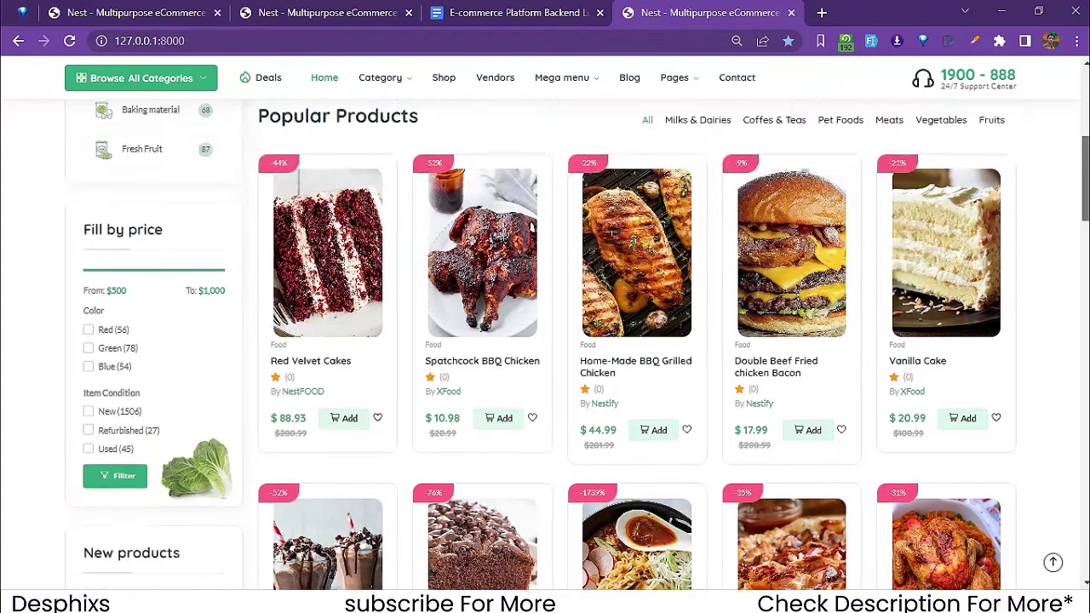
{"action": "scroll", "coordinate": [886, 264], "scroll_direction": "up", "scroll_amount": 1}
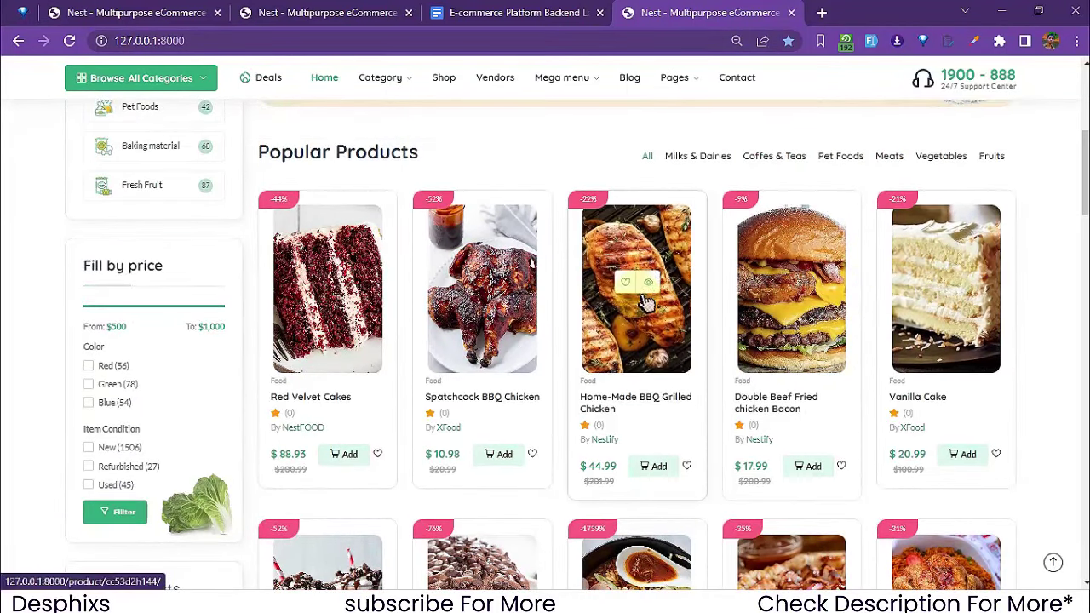
{"action": "scroll", "coordinate": [648, 302], "scroll_direction": "up", "scroll_amount": 5}
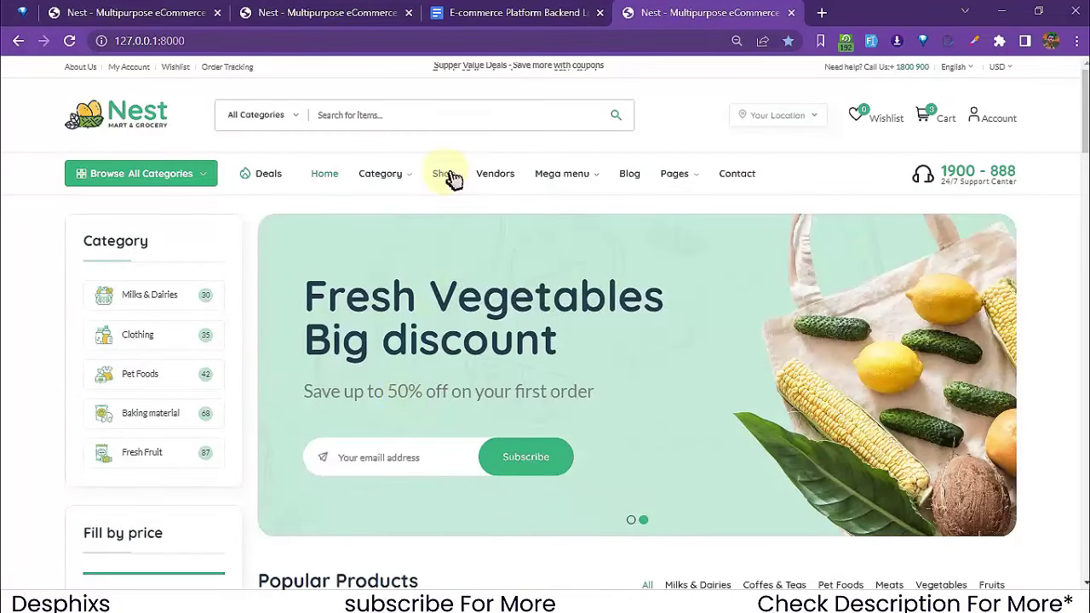
Step: From the Shop listing, add Jollof Rice and Chicken Pizza to the cart, then open Jollof Rice
{"action": "left_click", "coordinate": [448, 175]}
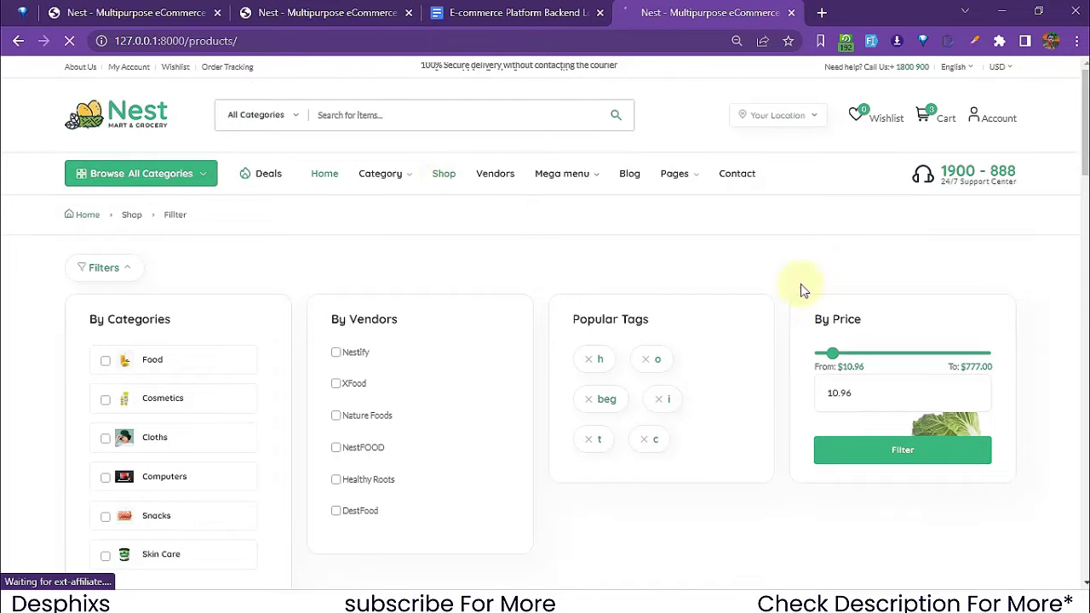
{"action": "scroll", "coordinate": [902, 305], "scroll_direction": "down", "scroll_amount": 6}
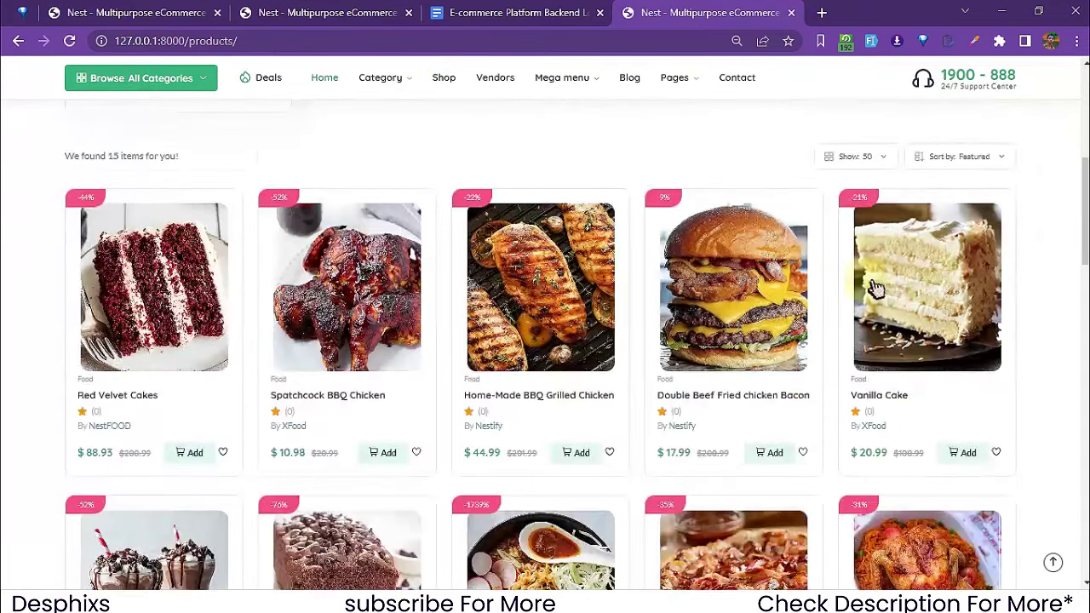
{"action": "scroll", "coordinate": [937, 286], "scroll_direction": "down", "scroll_amount": 2}
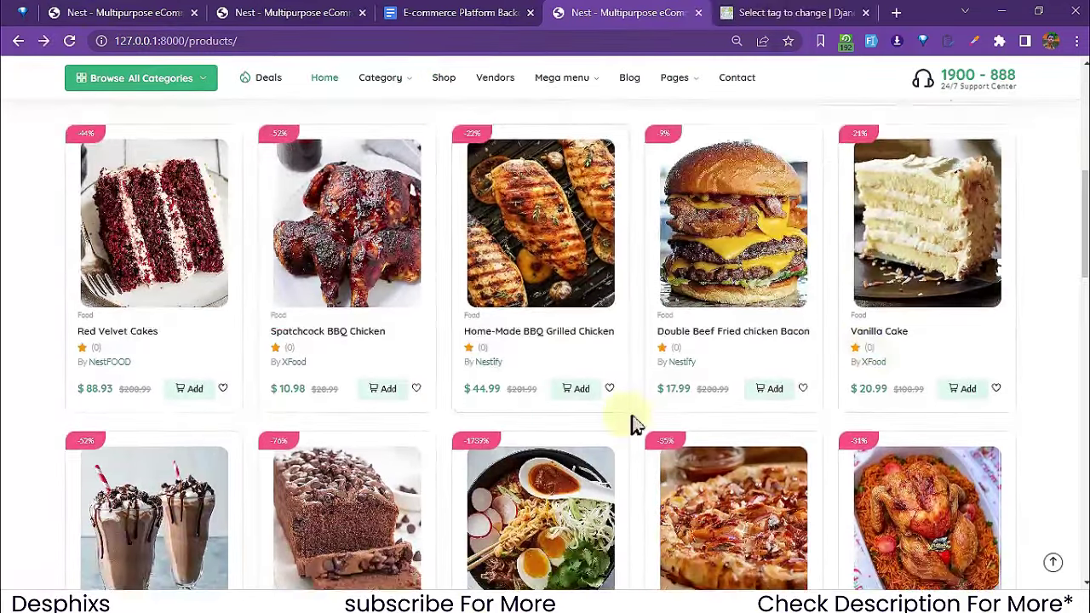
{"action": "scroll", "coordinate": [634, 424], "scroll_direction": "up", "scroll_amount": 1}
{"action": "scroll", "coordinate": [634, 425], "scroll_direction": "down", "scroll_amount": 5}
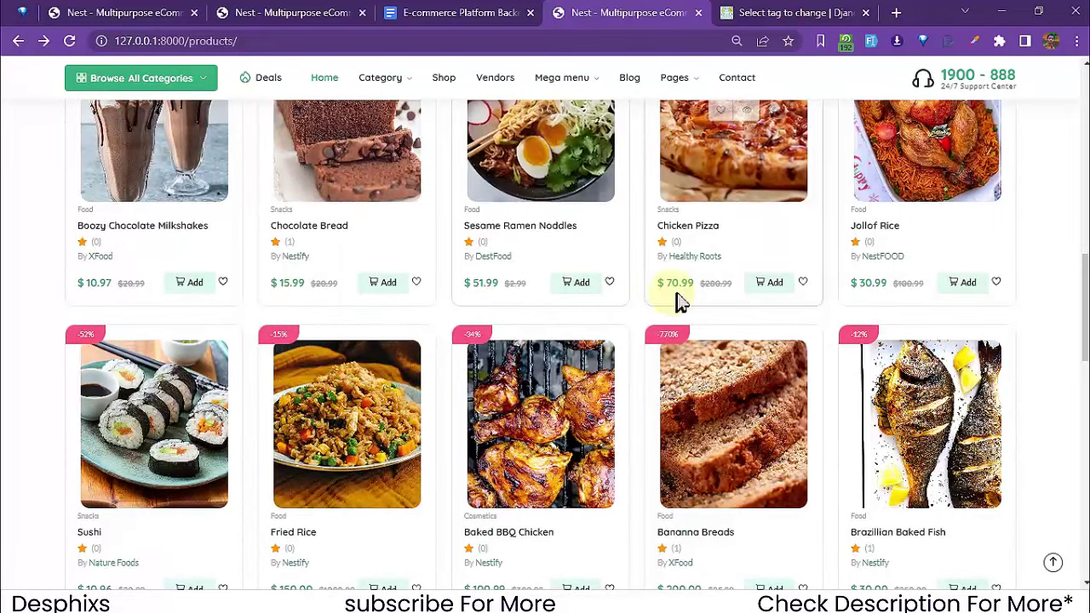
{"action": "scroll", "coordinate": [787, 288], "scroll_direction": "up", "scroll_amount": 2}
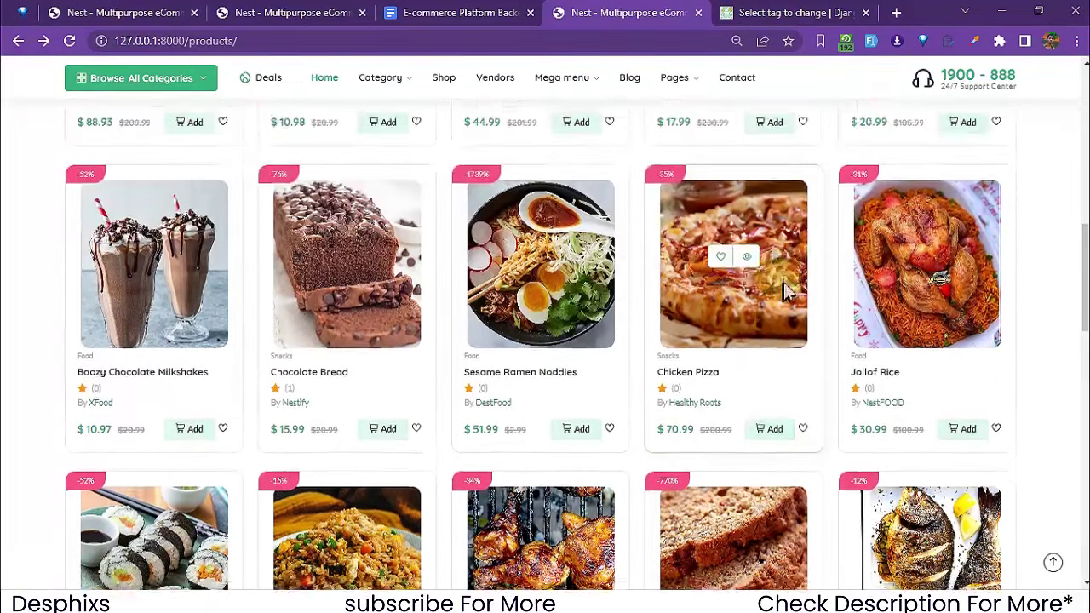
{"action": "left_click", "coordinate": [963, 441]}
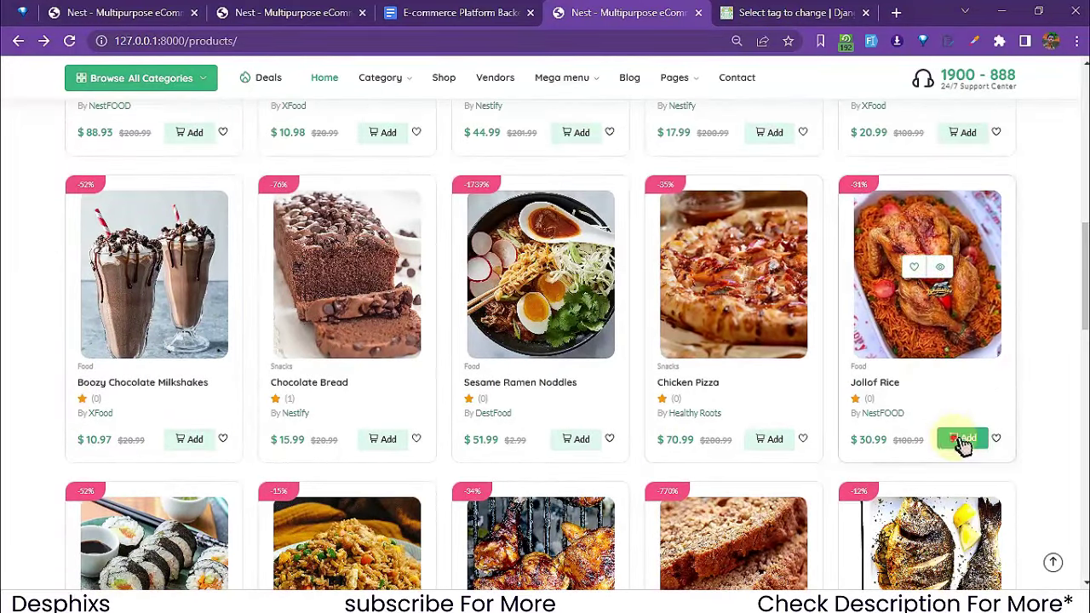
{"action": "left_click", "coordinate": [776, 441]}
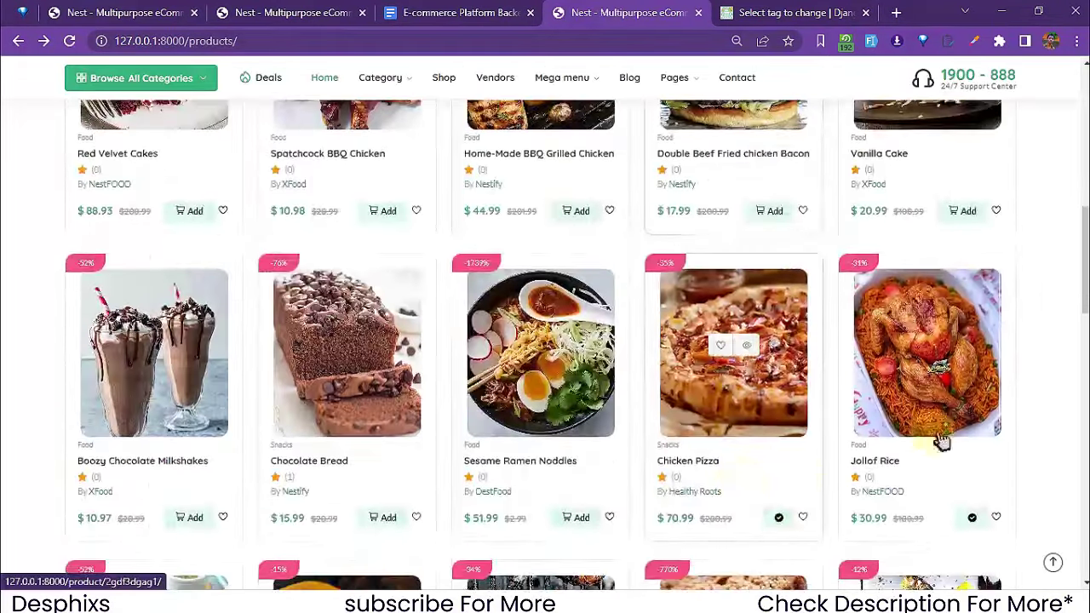
{"action": "left_click", "coordinate": [929, 392]}
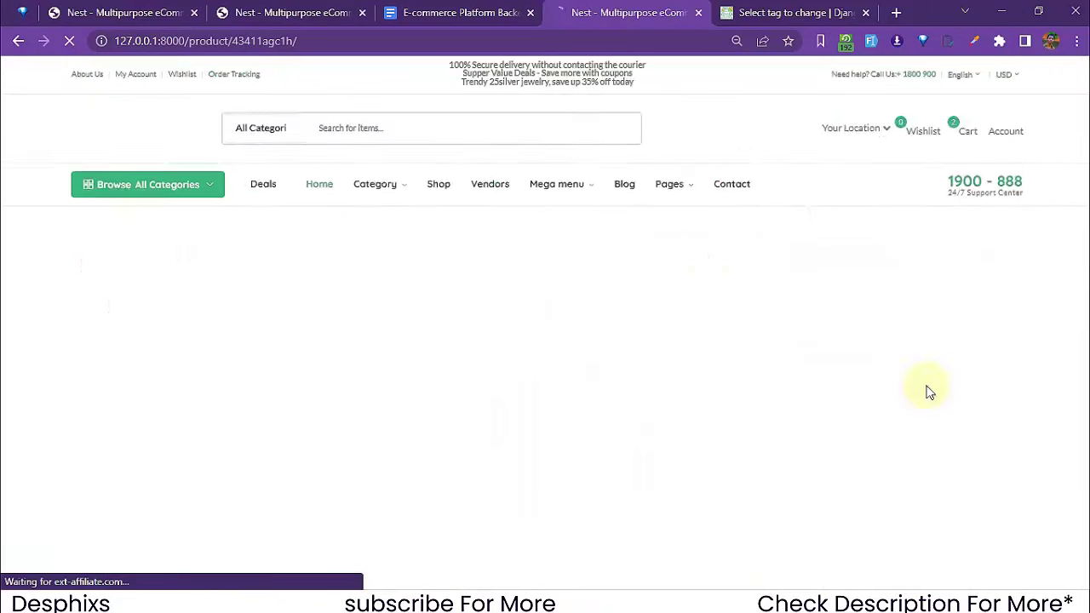
Step: Open the Reviews (0) tab on the Jollof Rice product page
{"action": "scroll", "coordinate": [610, 407], "scroll_direction": "down", "scroll_amount": 10}
{"action": "scroll", "coordinate": [608, 401], "scroll_direction": "up", "scroll_amount": 1}
{"action": "left_click", "coordinate": [453, 349]}
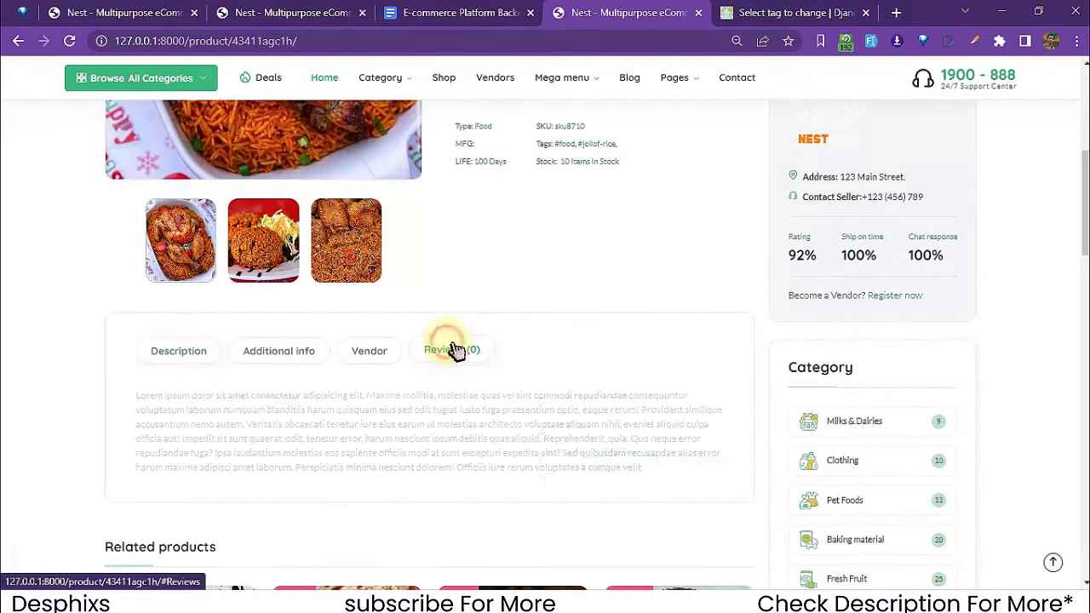
Step: Write the review 'this is a really nice product', rate it four stars and submit it
{"action": "scroll", "coordinate": [456, 349], "scroll_direction": "down", "scroll_amount": 3}
{"action": "scroll", "coordinate": [450, 350], "scroll_direction": "down", "scroll_amount": 1}
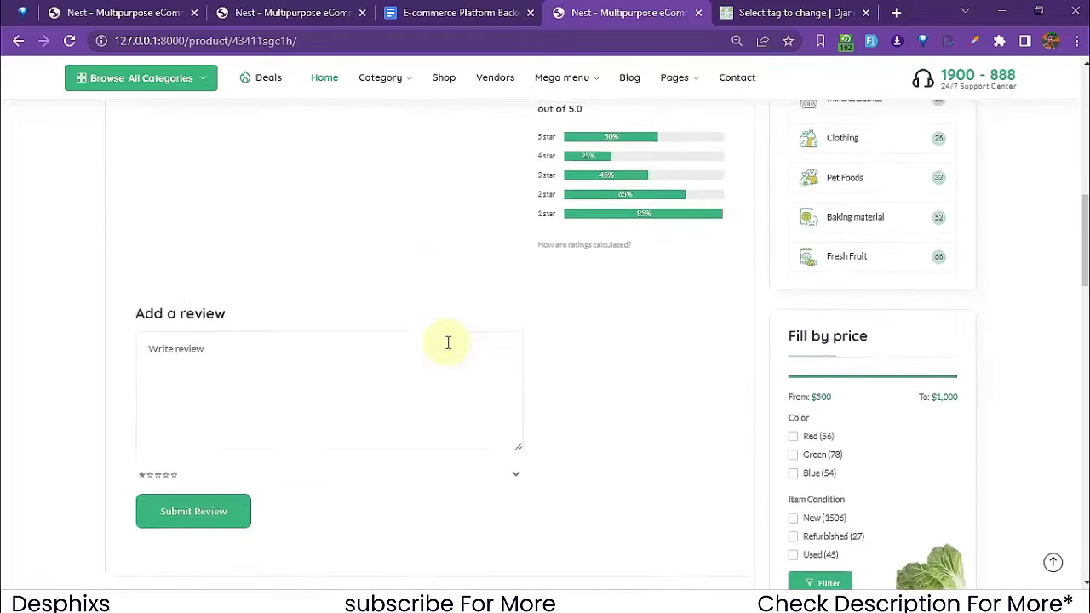
{"action": "left_click", "coordinate": [383, 396]}
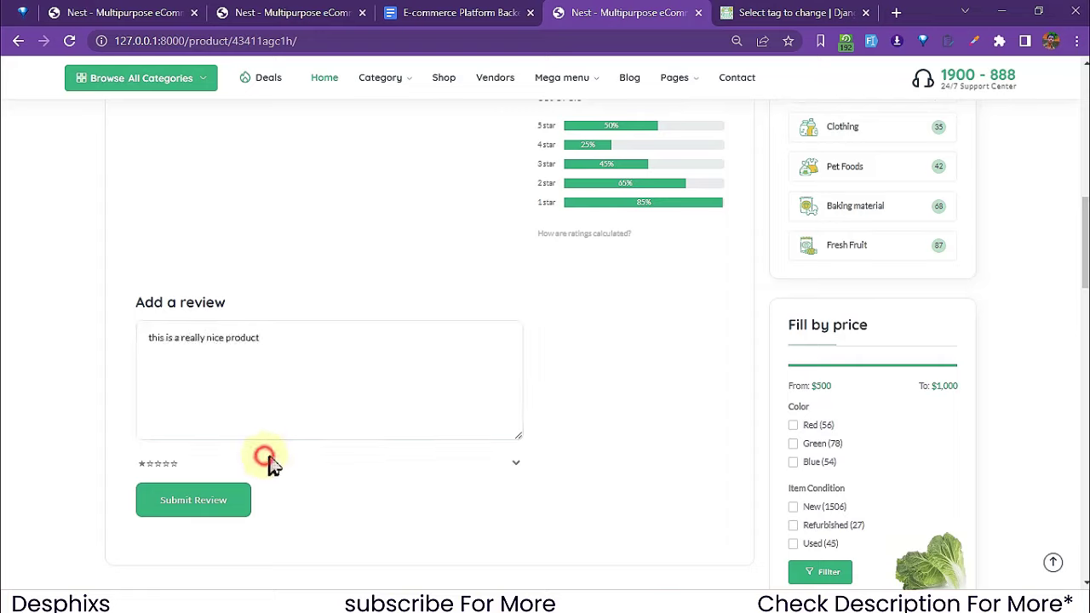
{"action": "left_click", "coordinate": [199, 467]}
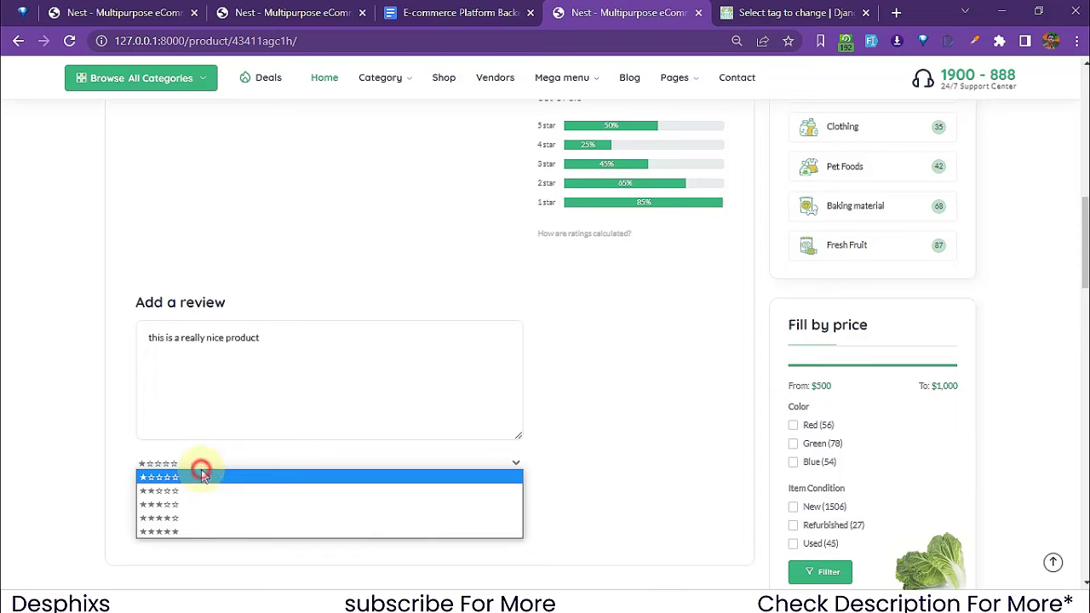
{"action": "left_click", "coordinate": [181, 519]}
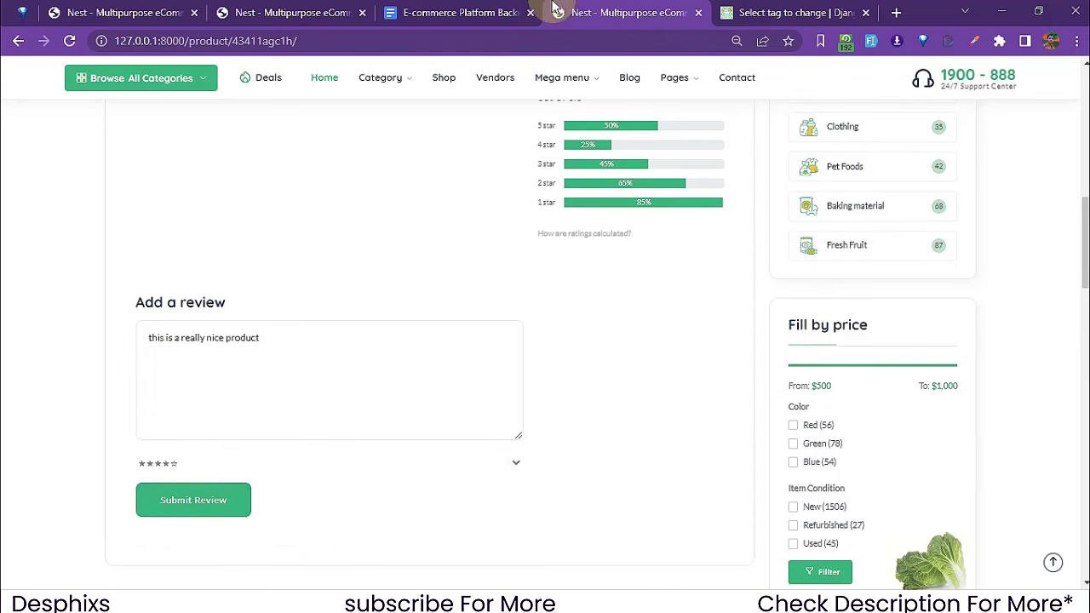
{"action": "left_click", "coordinate": [198, 499]}
Step: Check the posted four-star review text in the Jollof Rice review list, then reload the page
{"action": "scroll", "coordinate": [290, 234], "scroll_direction": "up", "scroll_amount": 2}
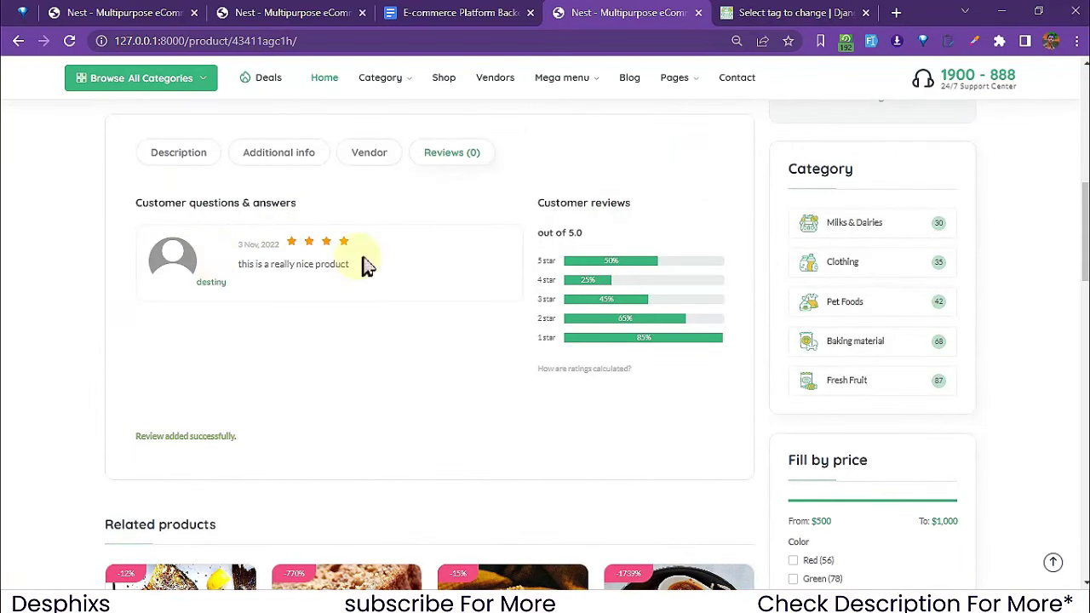
{"action": "left_click_drag", "start_coordinate": [342, 264], "coordinate": [270, 255]}
{"action": "left_click", "coordinate": [271, 256]}
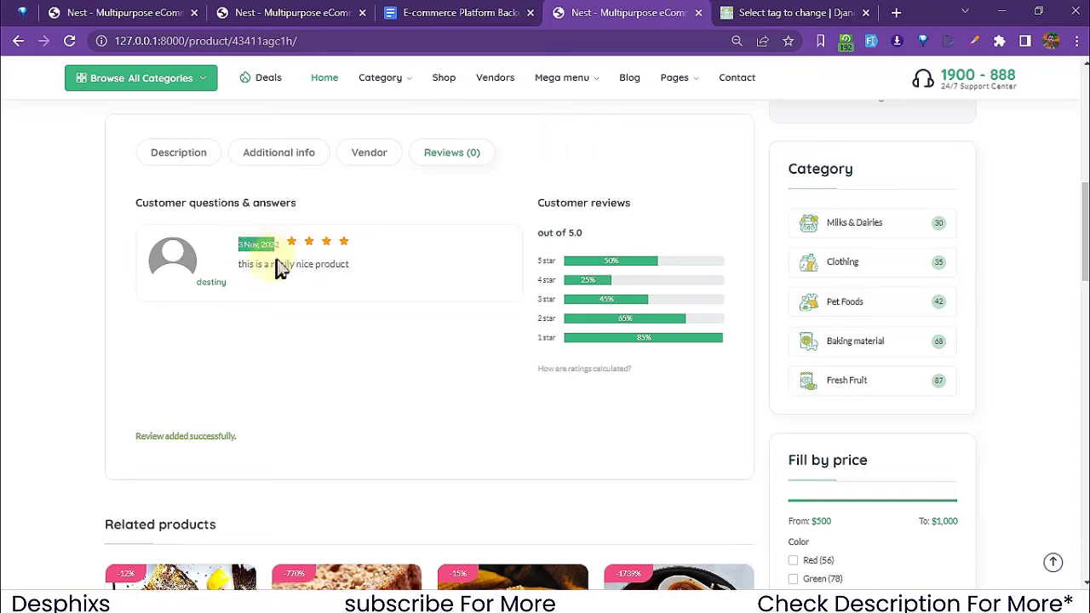
{"action": "left_click_drag", "start_coordinate": [242, 266], "coordinate": [343, 273]}
{"action": "left_click", "coordinate": [327, 272]}
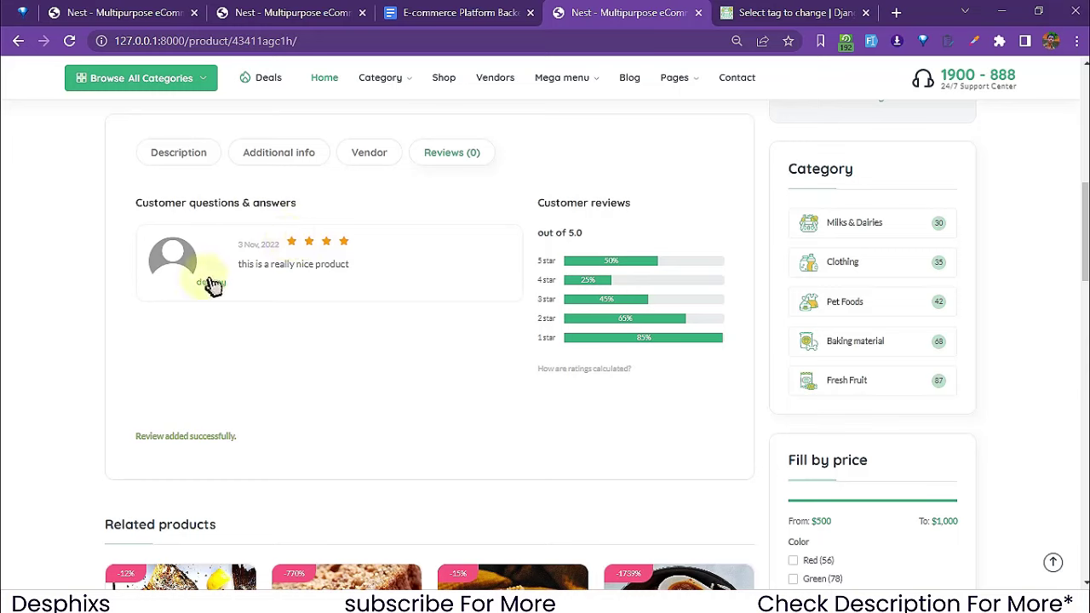
{"action": "left_click", "coordinate": [260, 447]}
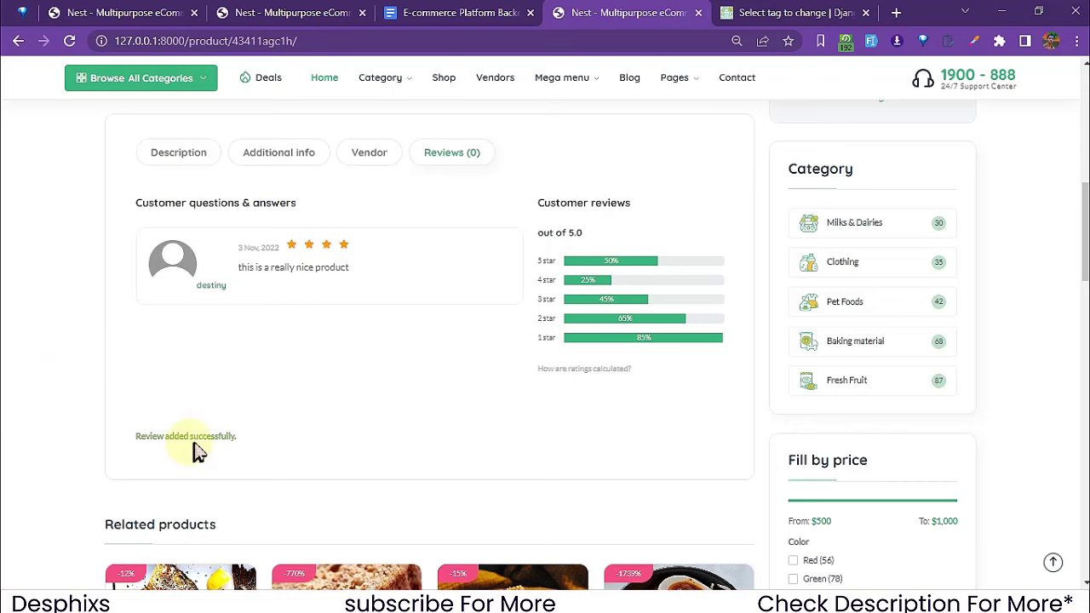
{"action": "key", "text": "F5"}
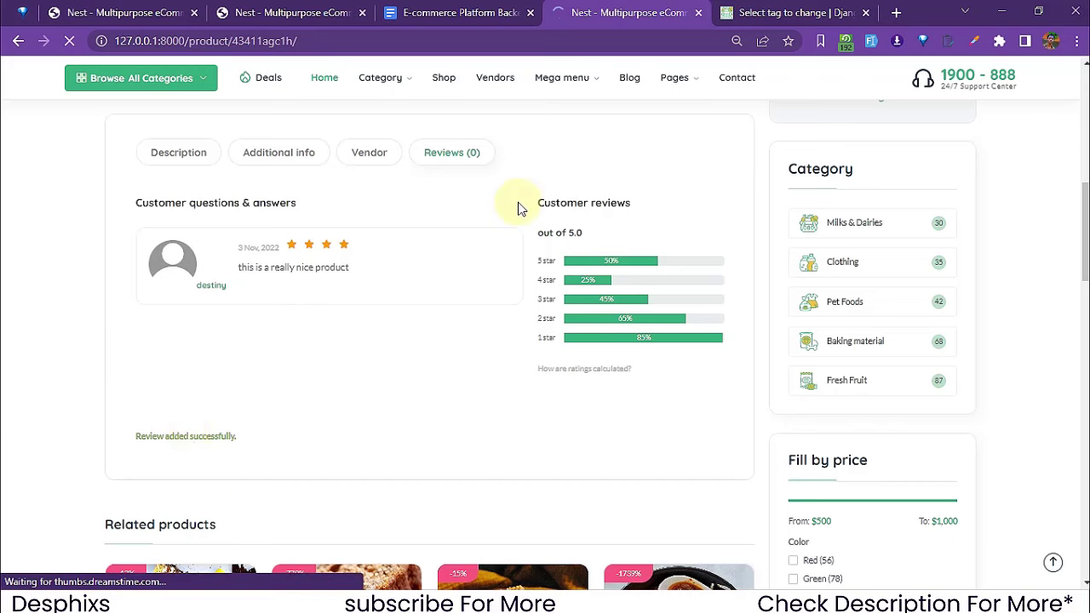